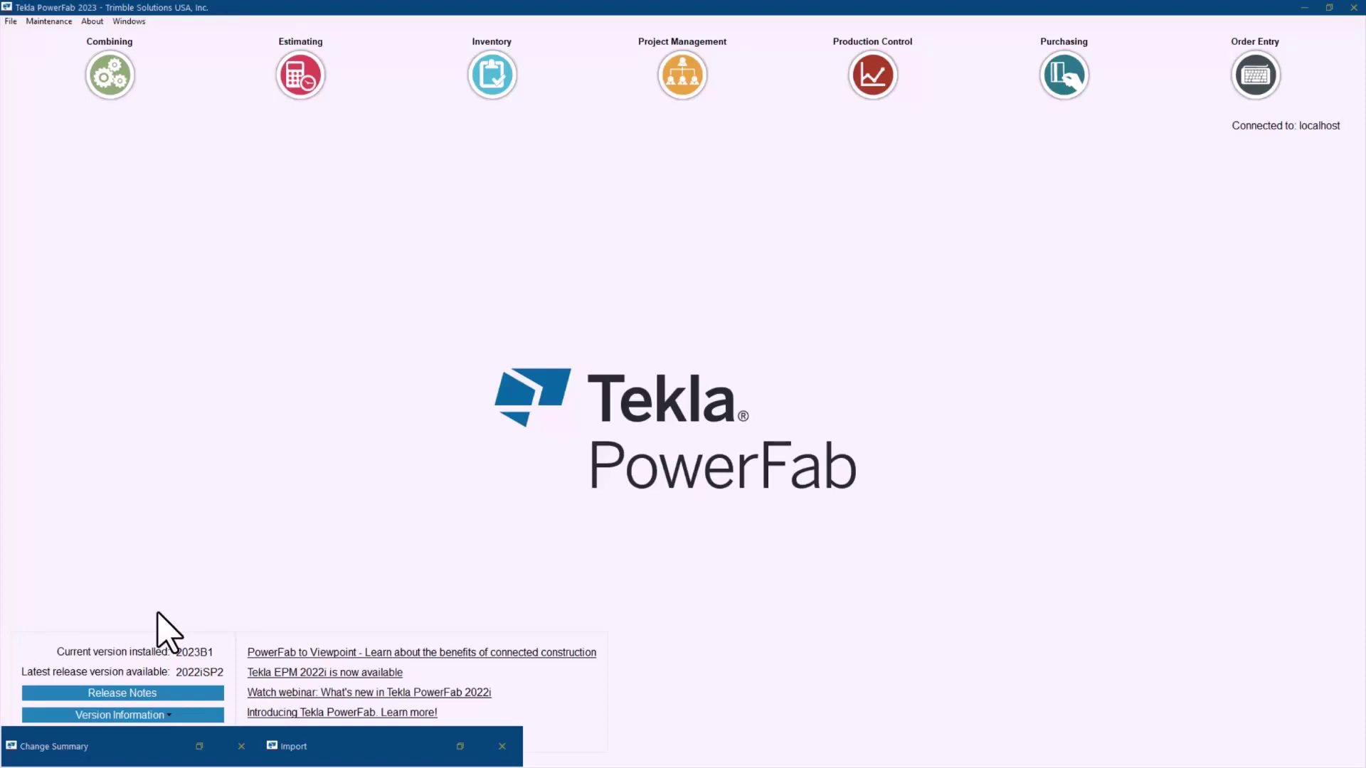
Step: Restore the Change Summary, view the Additions, then set the change filter back to Updates
{"action": "left_click", "coordinate": [199, 747]}
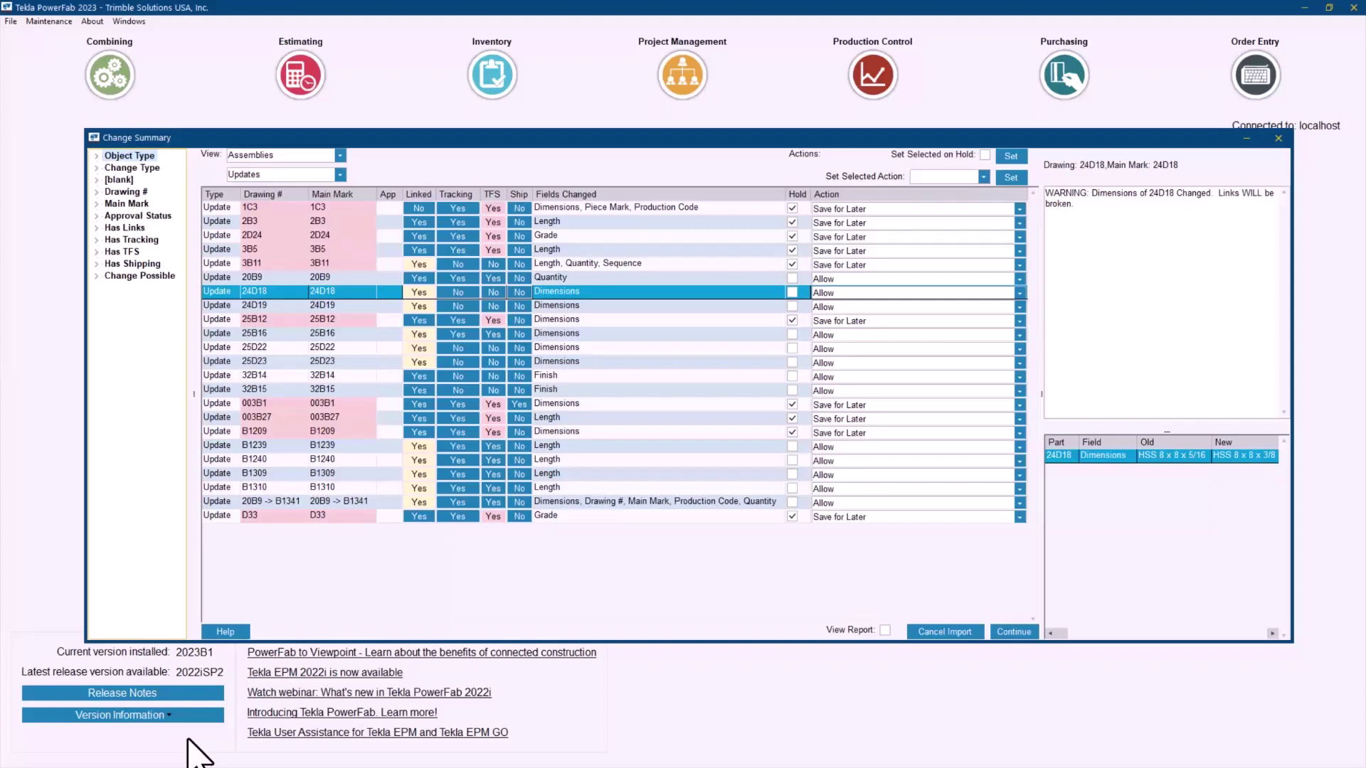
{"action": "left_click", "coordinate": [340, 175]}
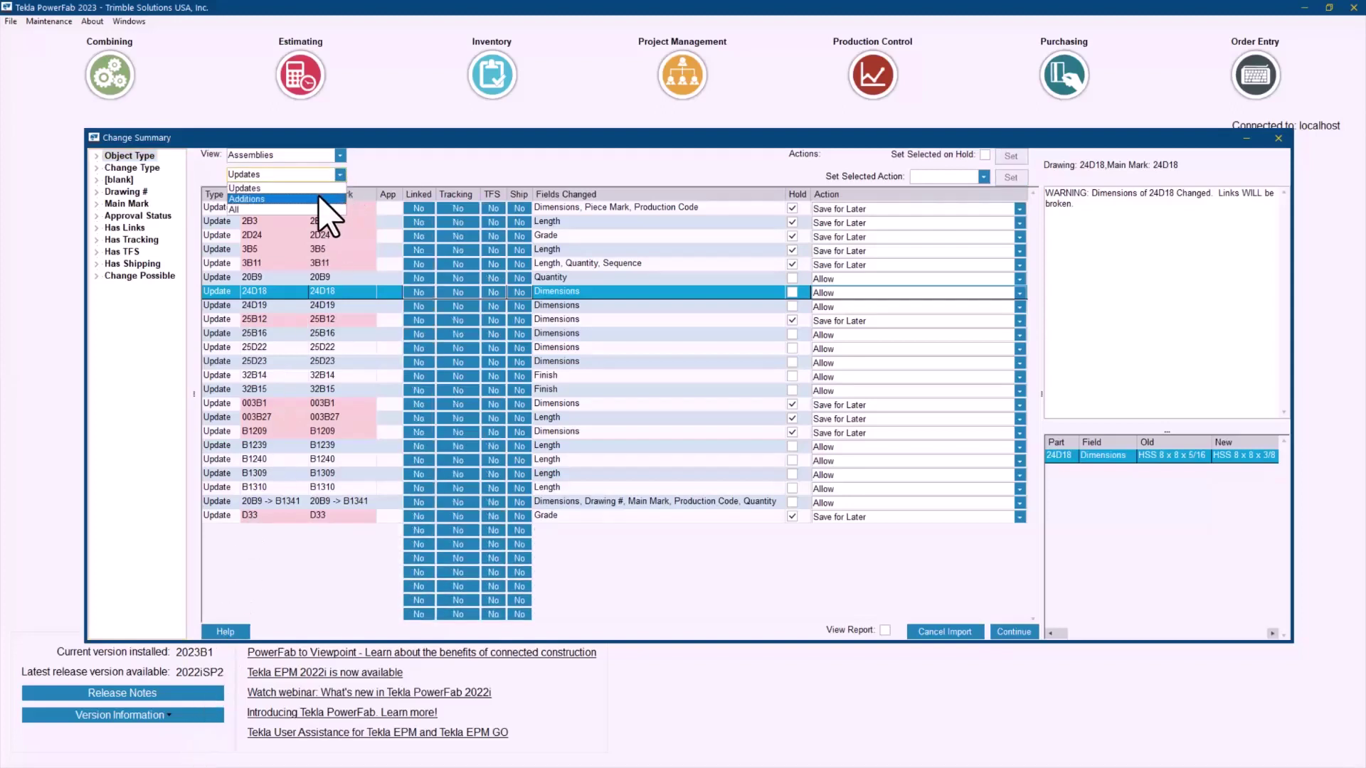
{"action": "left_click", "coordinate": [319, 199]}
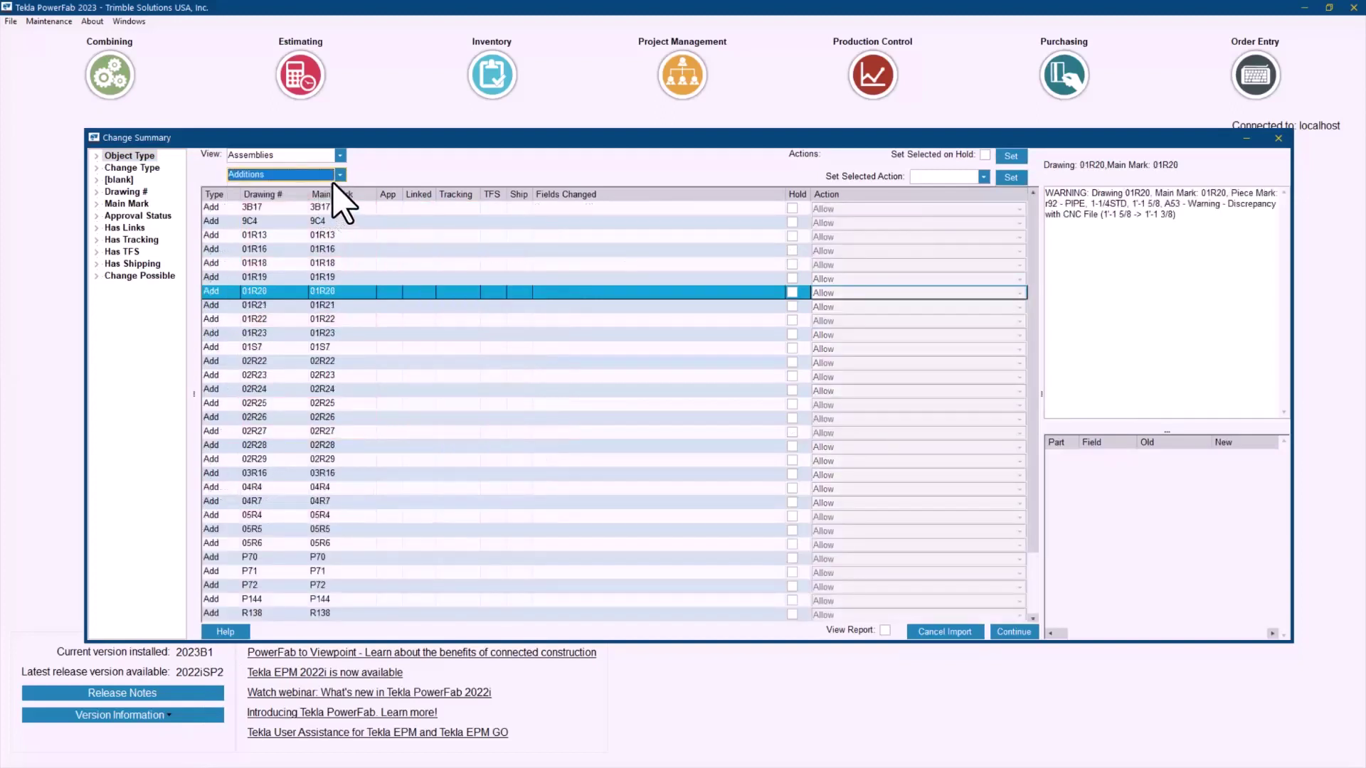
{"action": "left_click", "coordinate": [341, 175]}
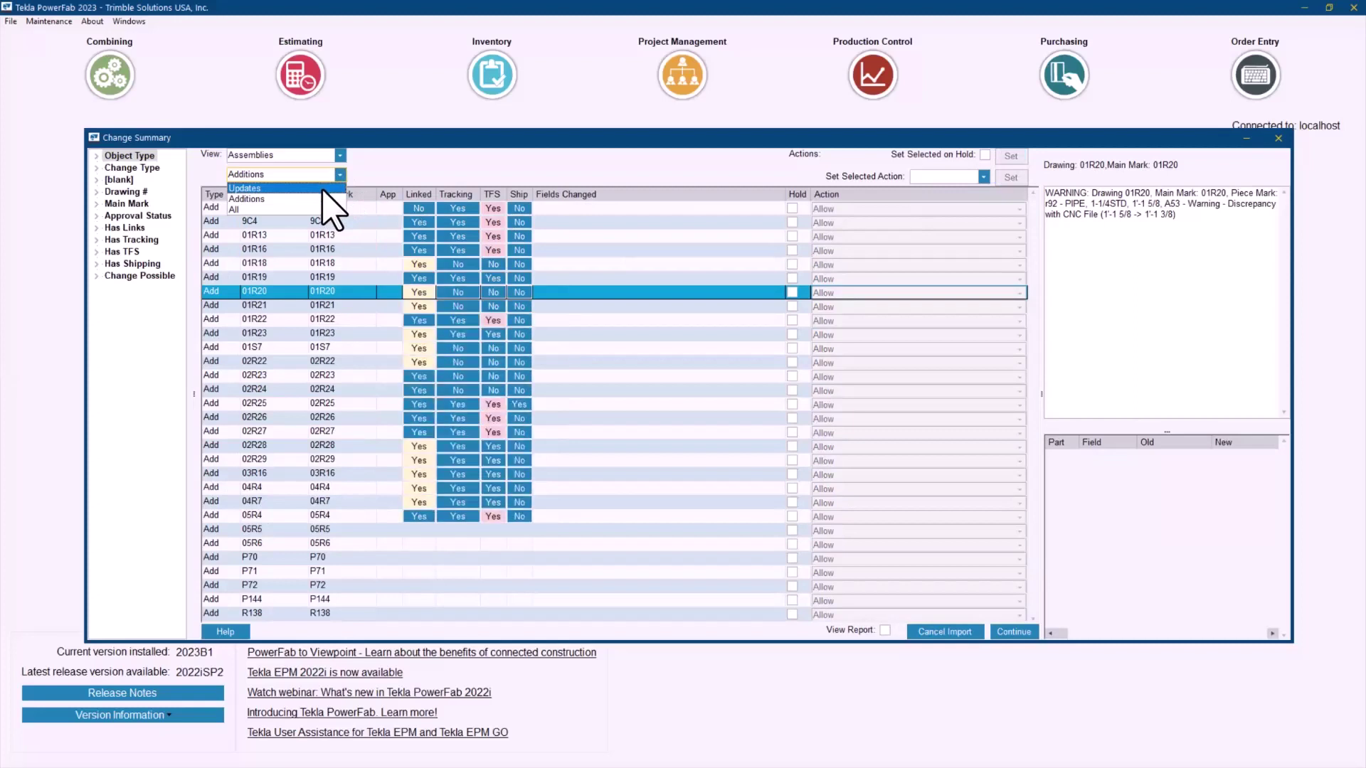
{"action": "left_click", "coordinate": [324, 189]}
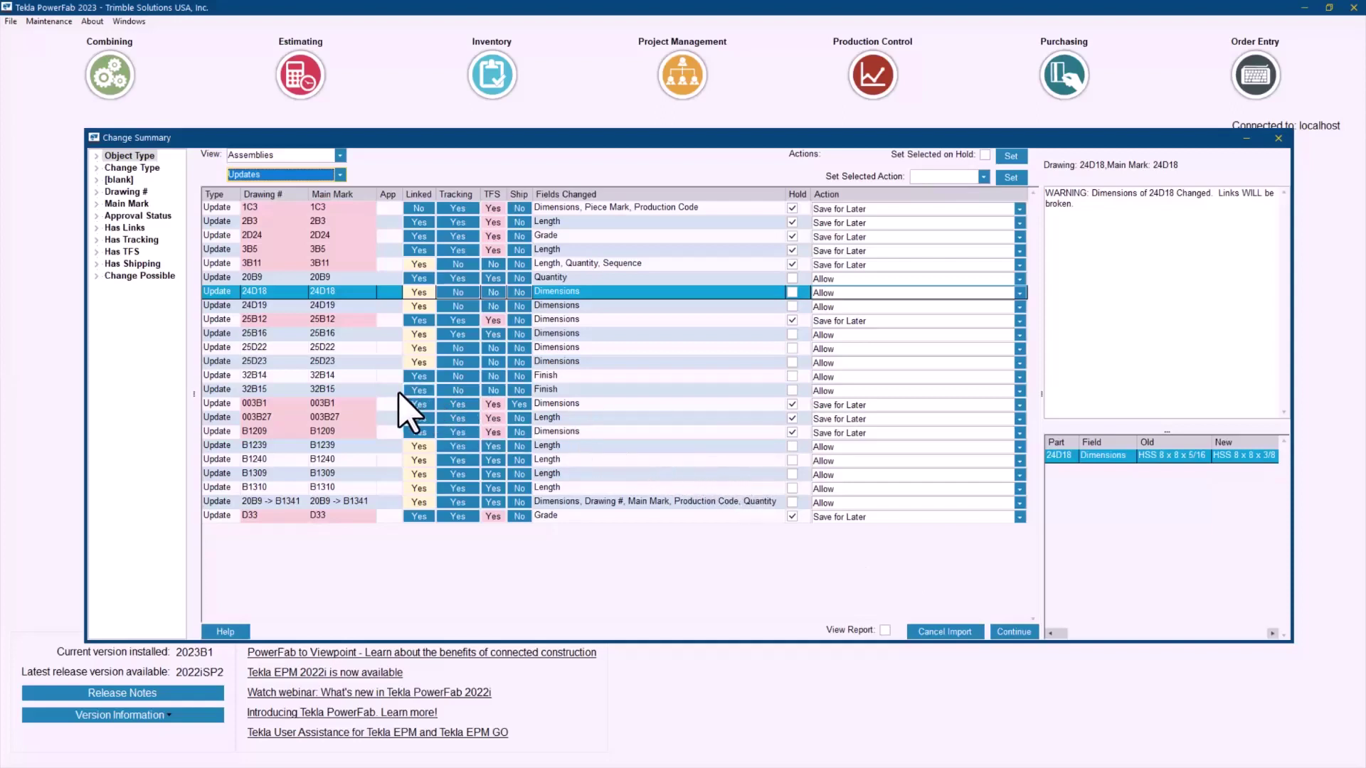
Step: Show 1C3's W 14 x 99 to W 14 x 120 error and highlight its TFS conflict text
{"action": "left_click", "coordinate": [260, 207]}
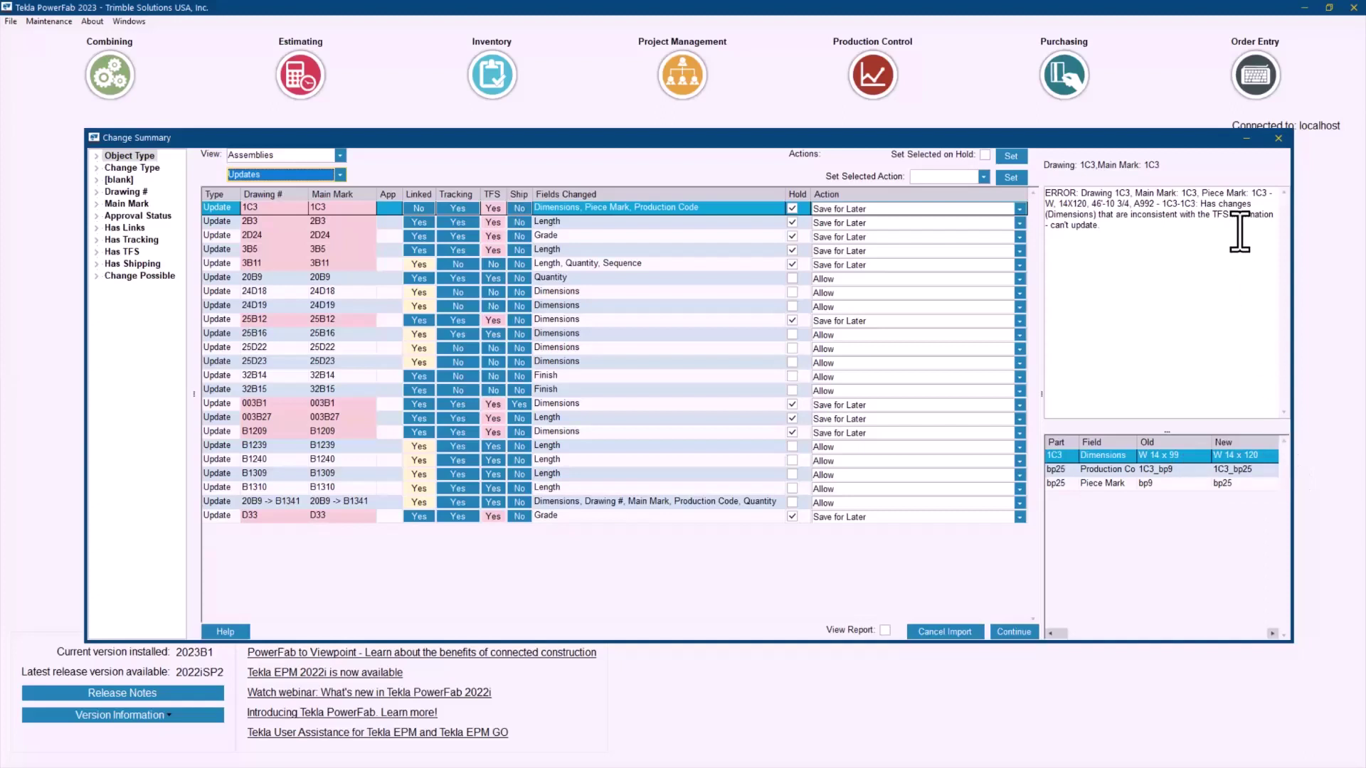
{"action": "left_click_drag", "start_coordinate": [1240, 231], "coordinate": [1214, 217]}
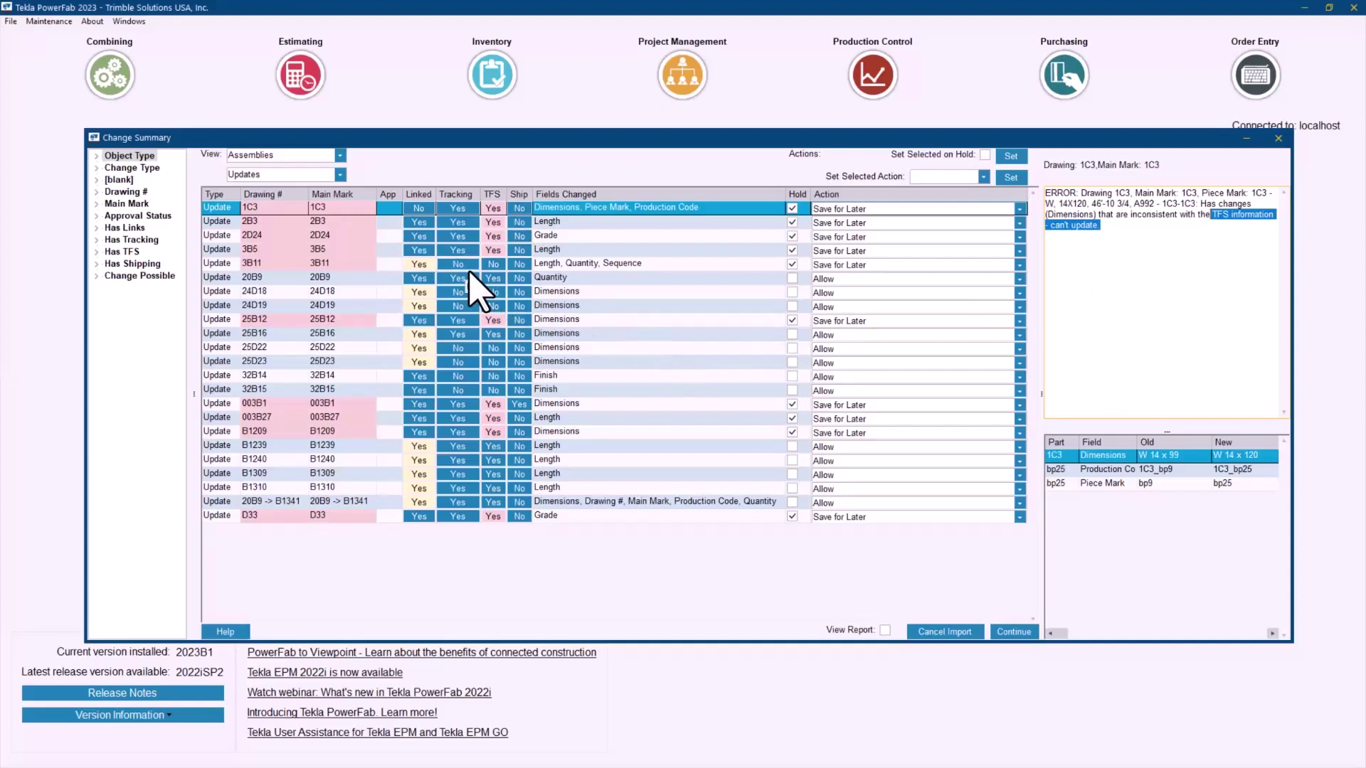
{"action": "left_click", "coordinate": [458, 211]}
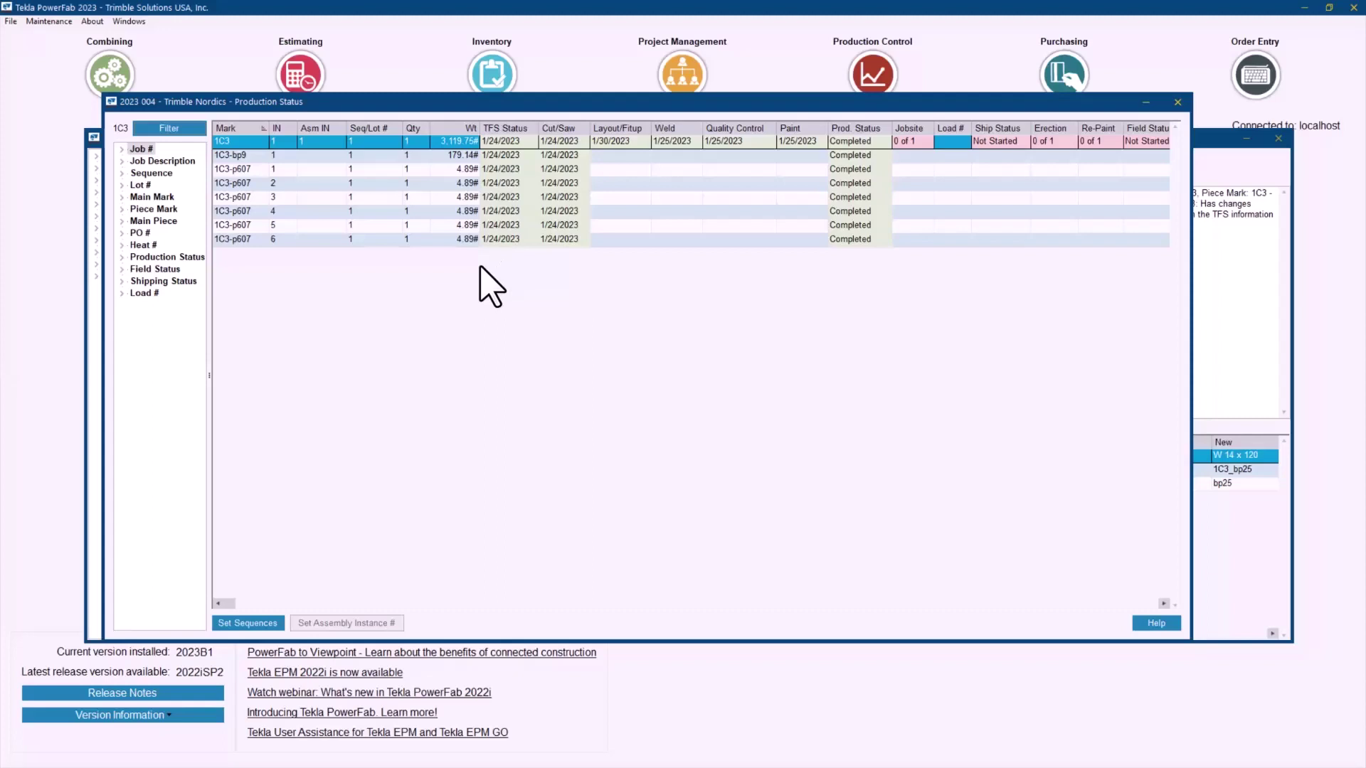
{"action": "left_click", "coordinate": [1177, 103]}
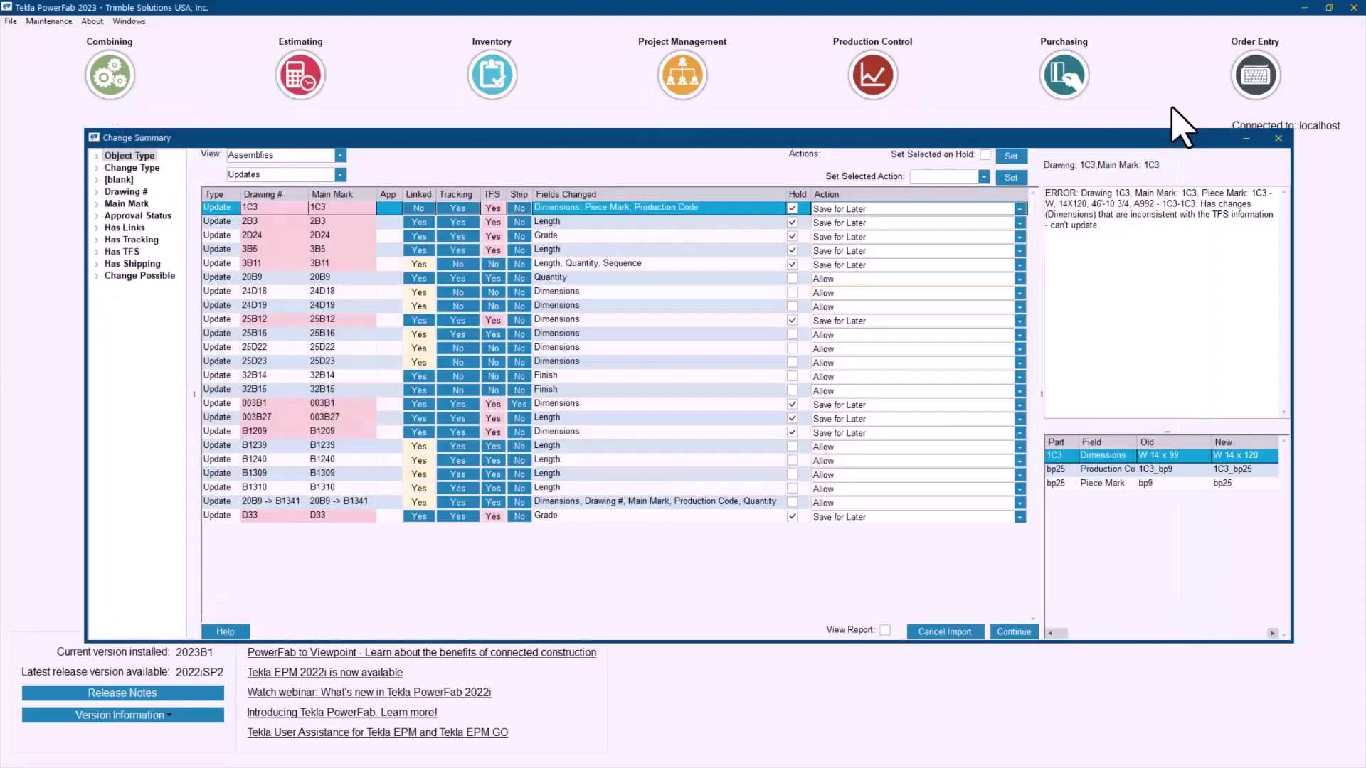
{"action": "left_click", "coordinate": [423, 211]}
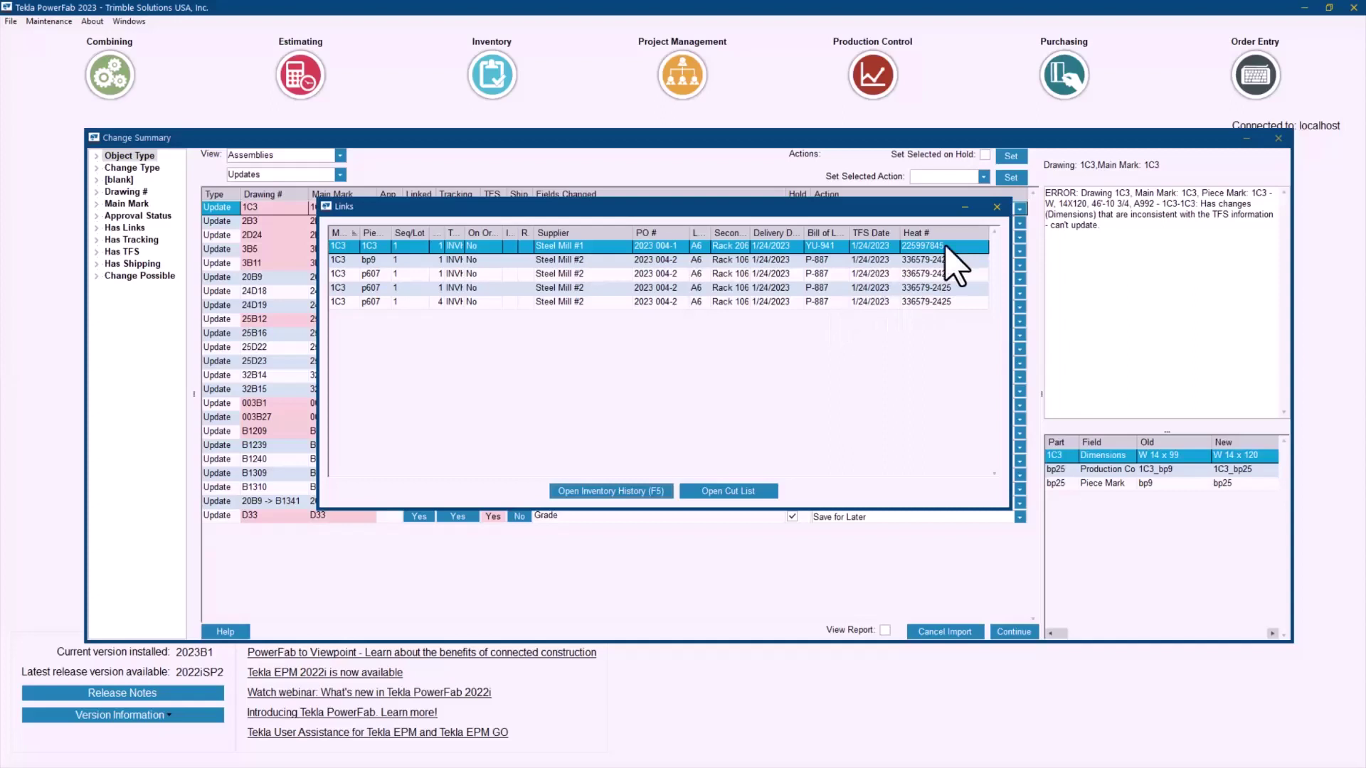
{"action": "left_click", "coordinate": [997, 207]}
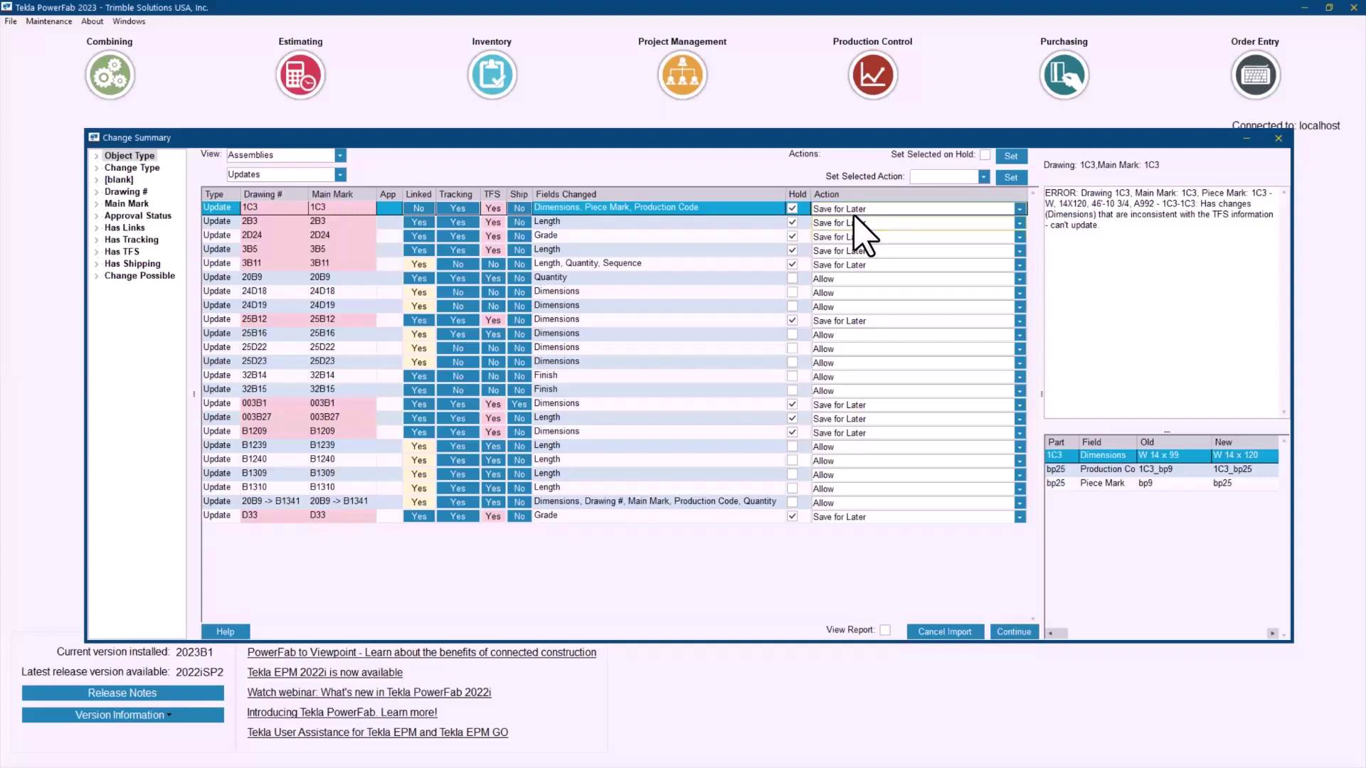
Step: Review 3B11's TFS quantity error and length change, keeping its action at Save for Later
{"action": "left_click", "coordinate": [385, 265]}
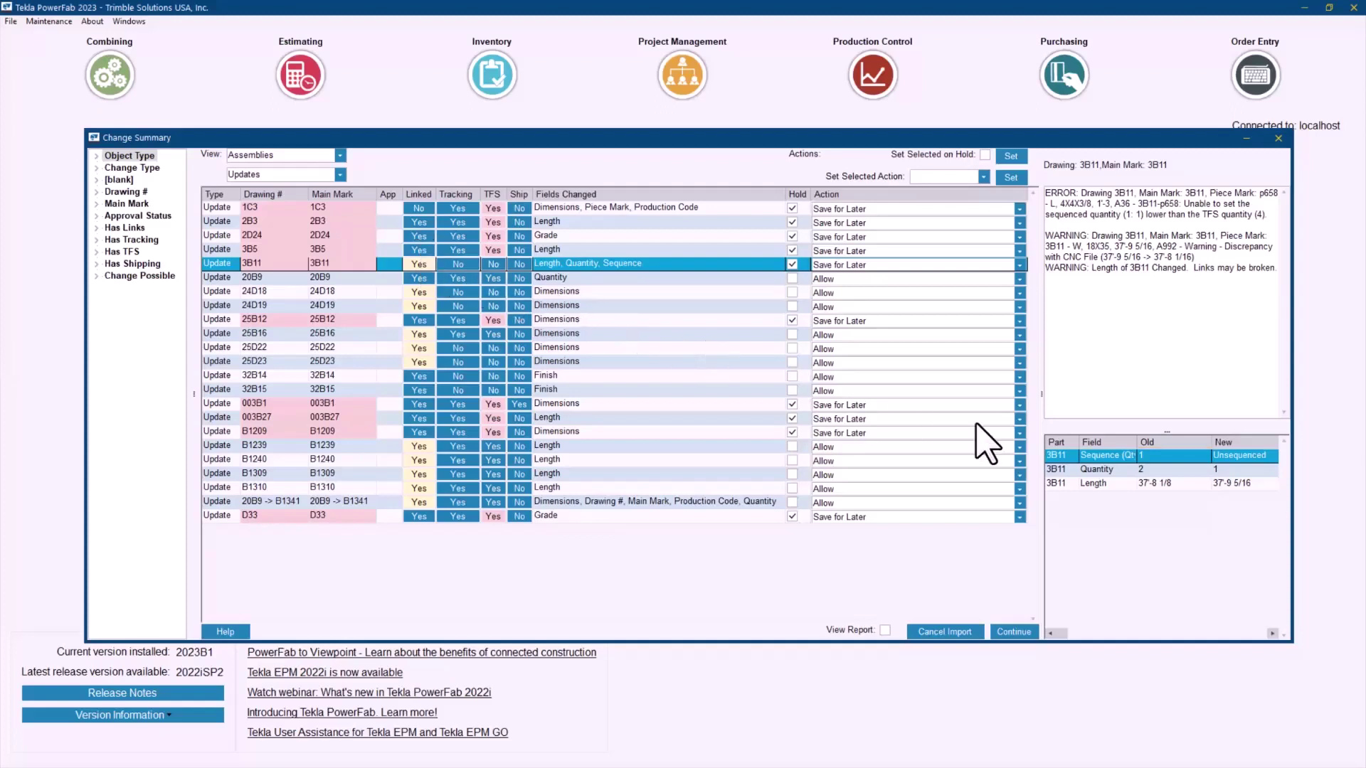
{"action": "left_click", "coordinate": [1164, 485]}
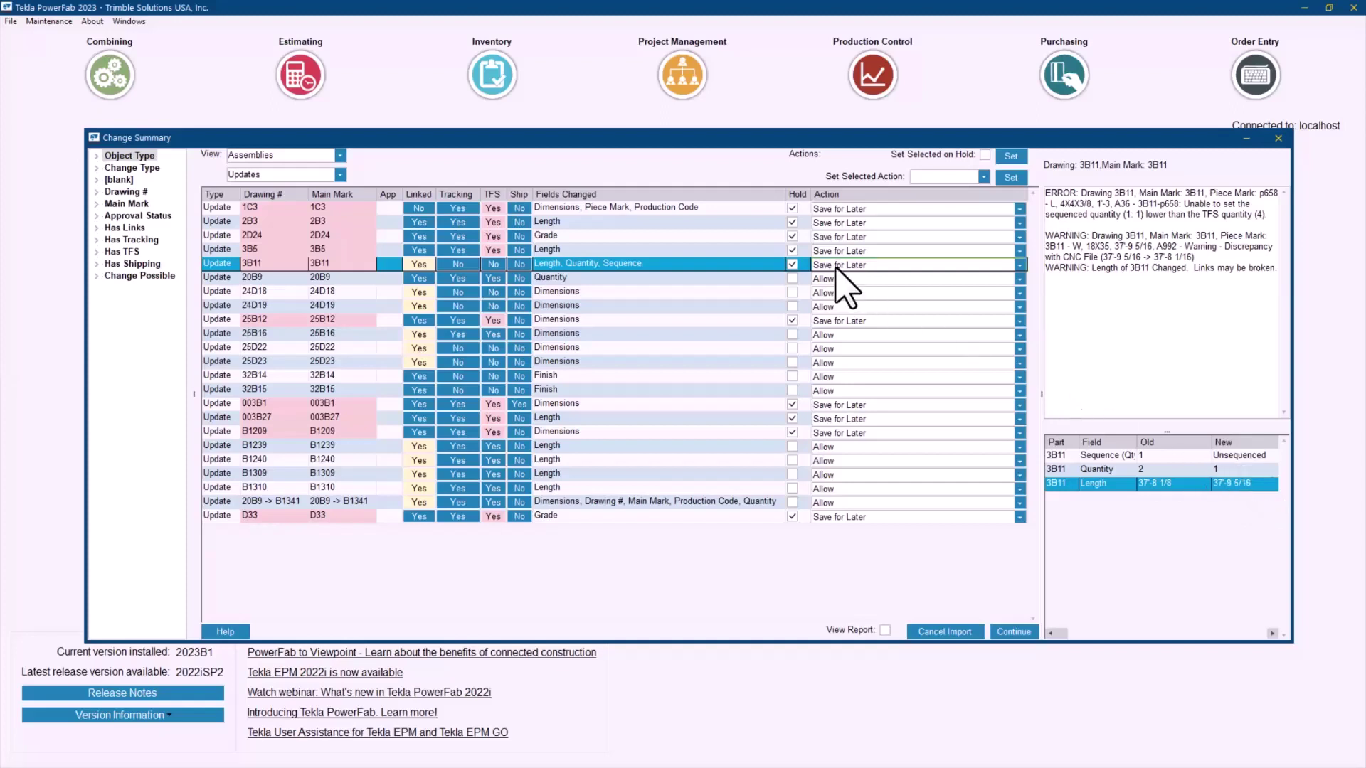
{"action": "left_click", "coordinate": [1020, 265]}
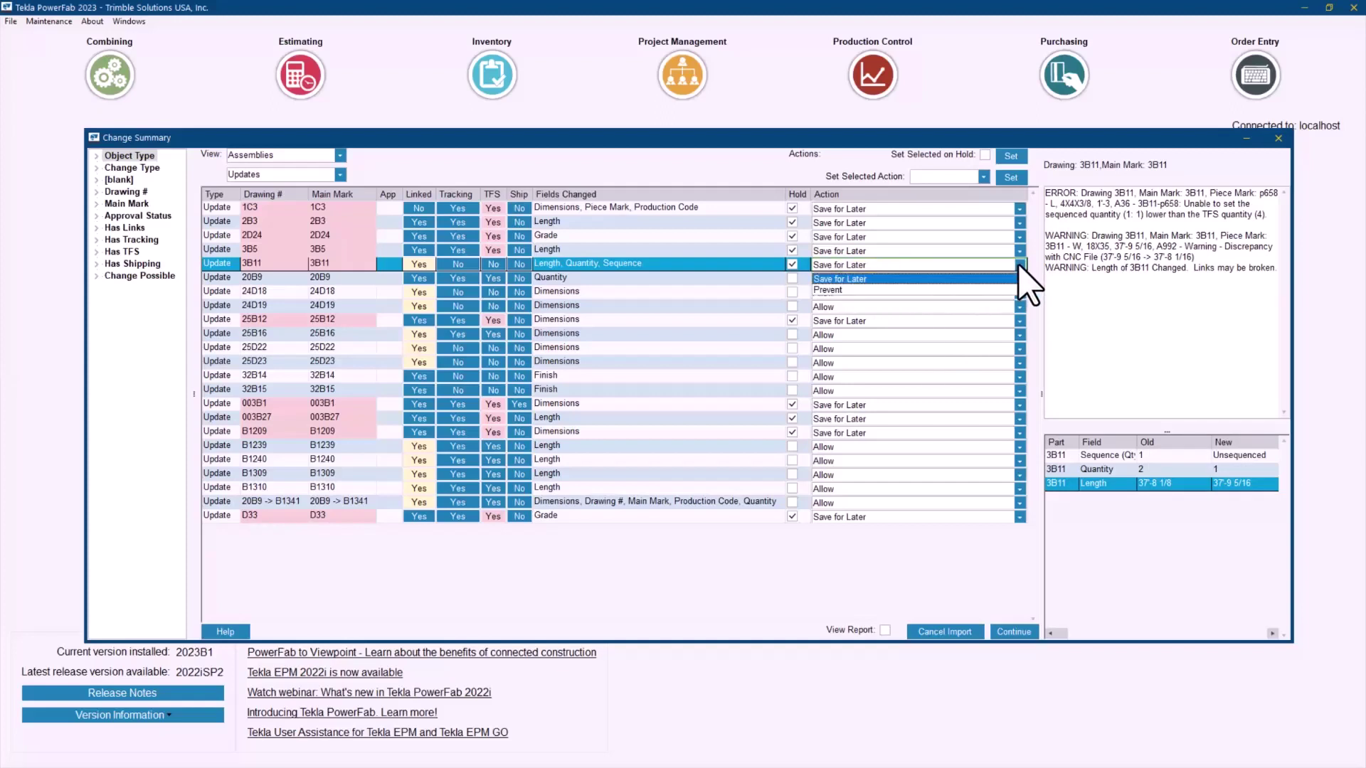
{"action": "left_click", "coordinate": [1019, 265]}
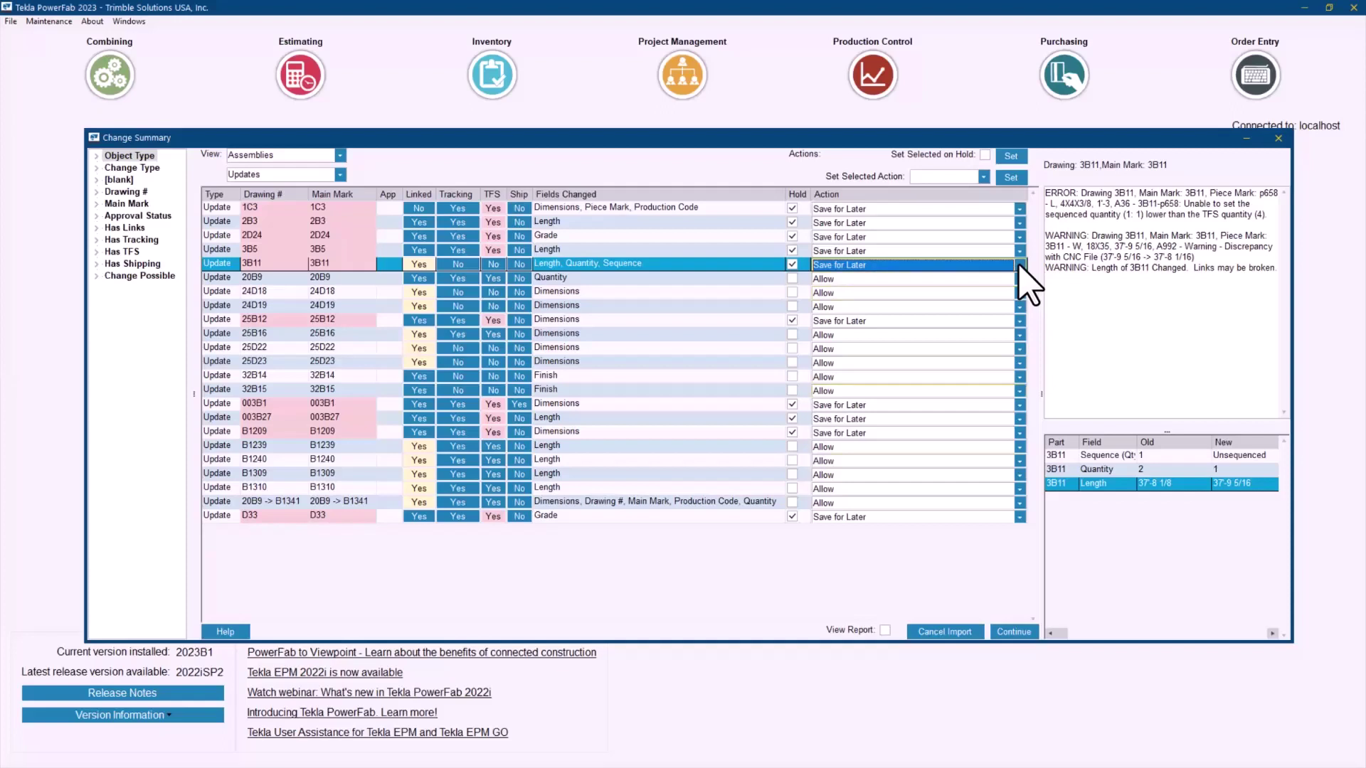
Step: Check 20B9's production status and keep its quantity change from 5 to 4 set to Allow
{"action": "left_click", "coordinate": [720, 283]}
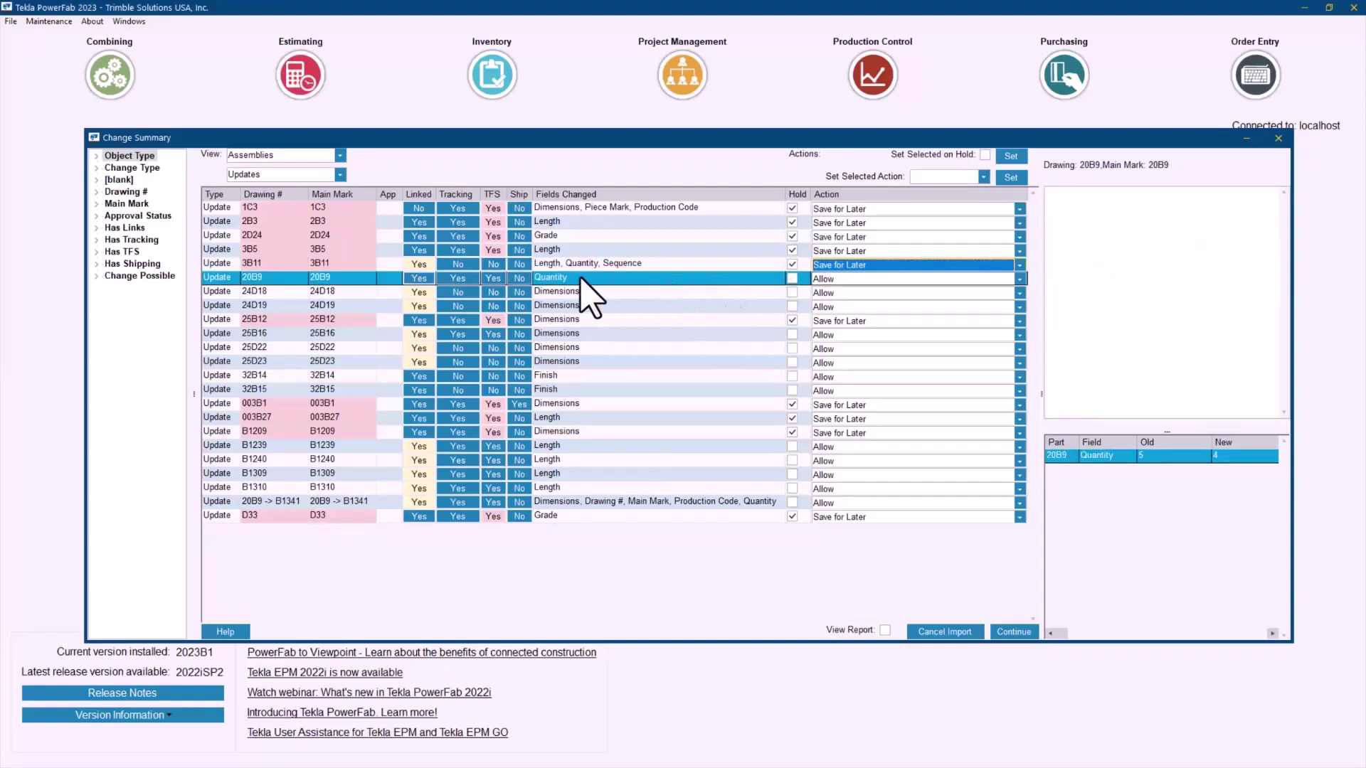
{"action": "left_click", "coordinate": [456, 277]}
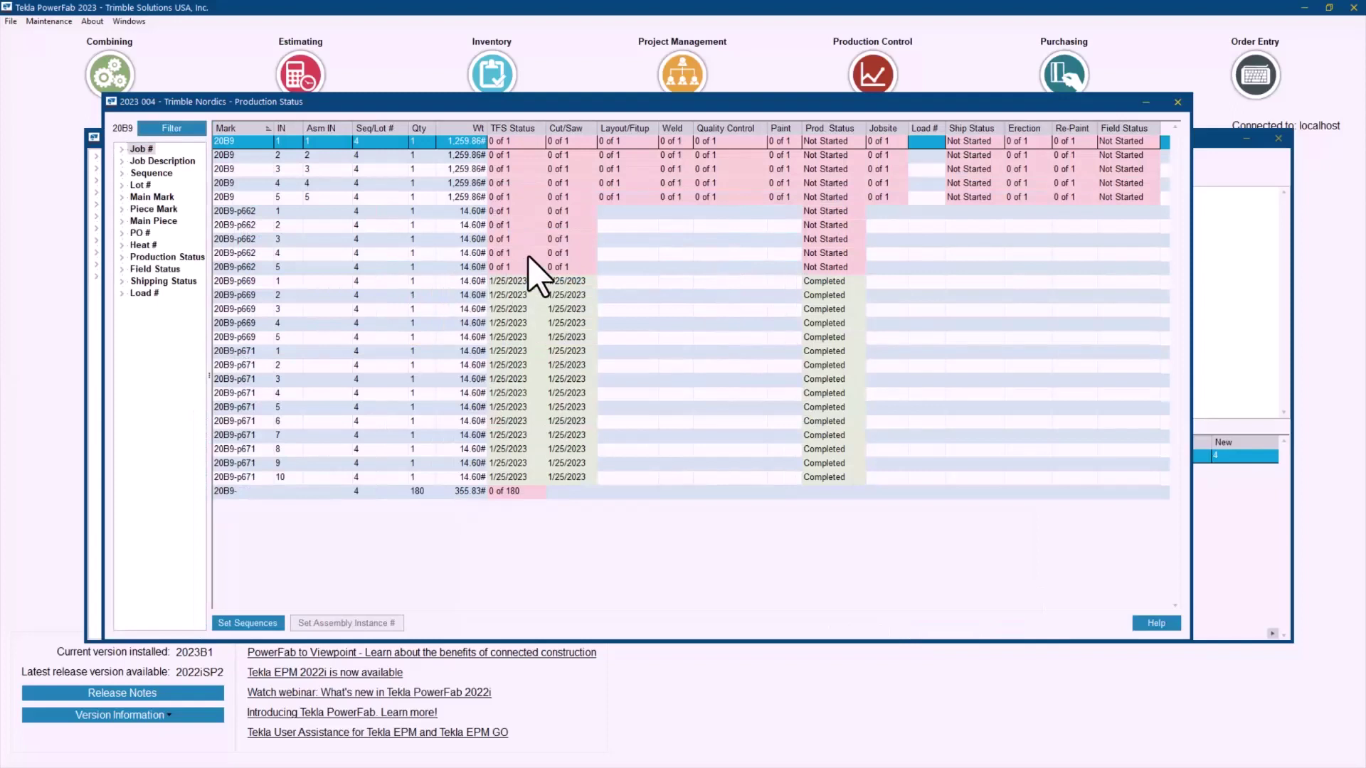
{"action": "left_click", "coordinate": [1178, 104]}
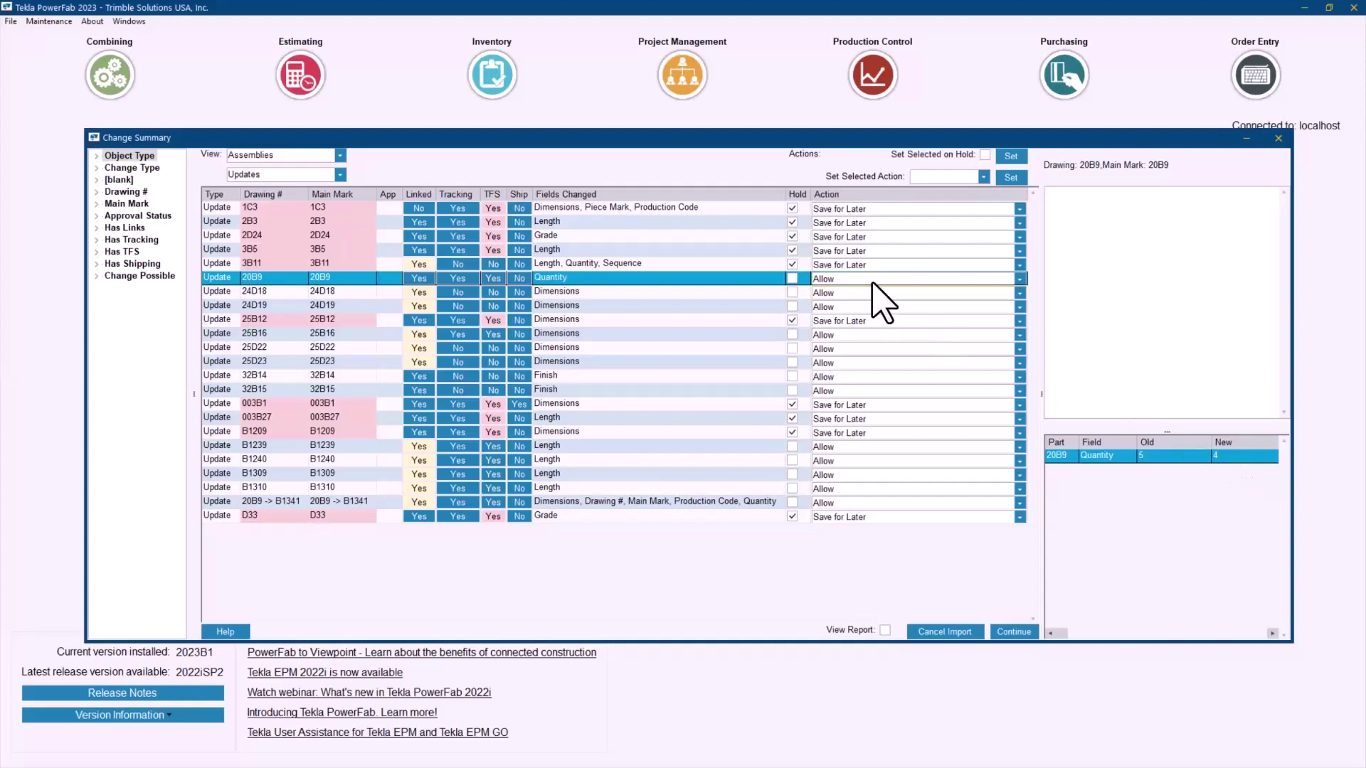
{"action": "left_click", "coordinate": [1019, 279]}
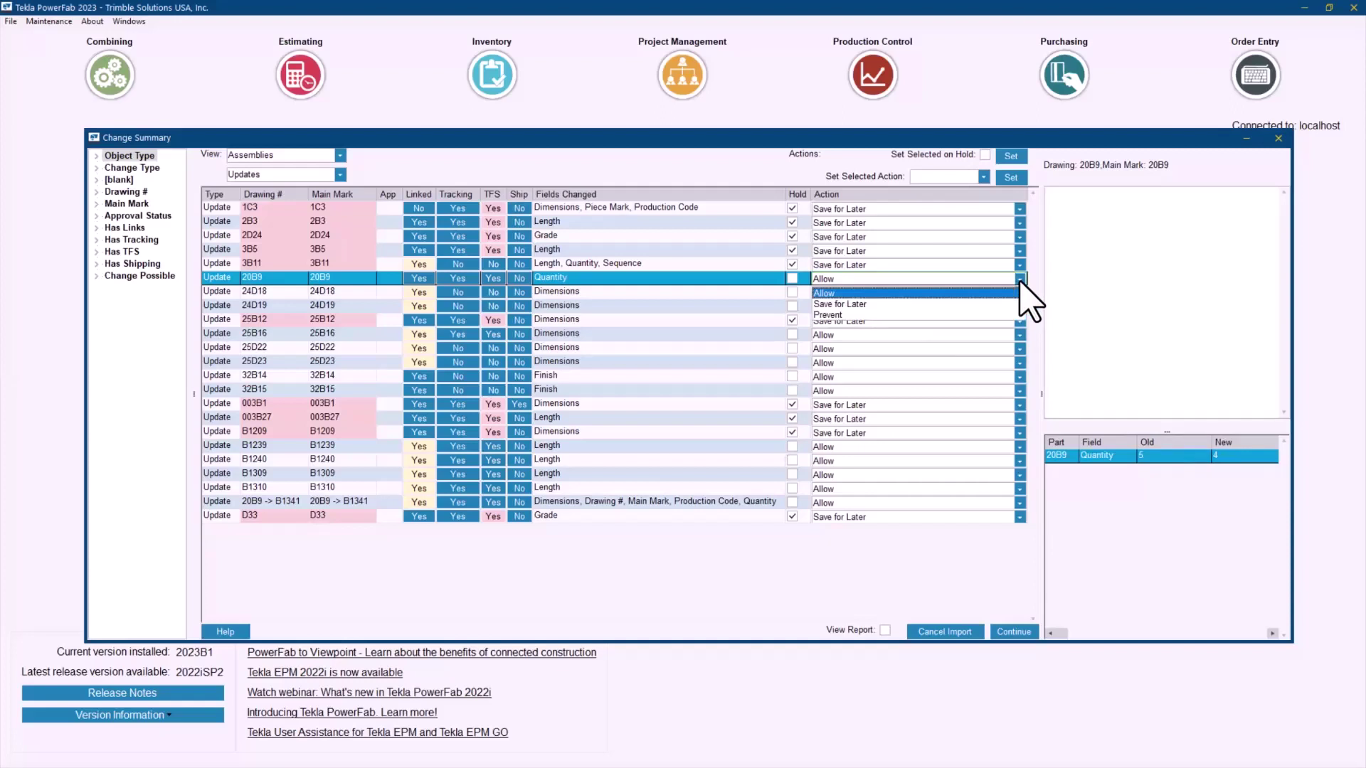
{"action": "left_click", "coordinate": [1021, 283]}
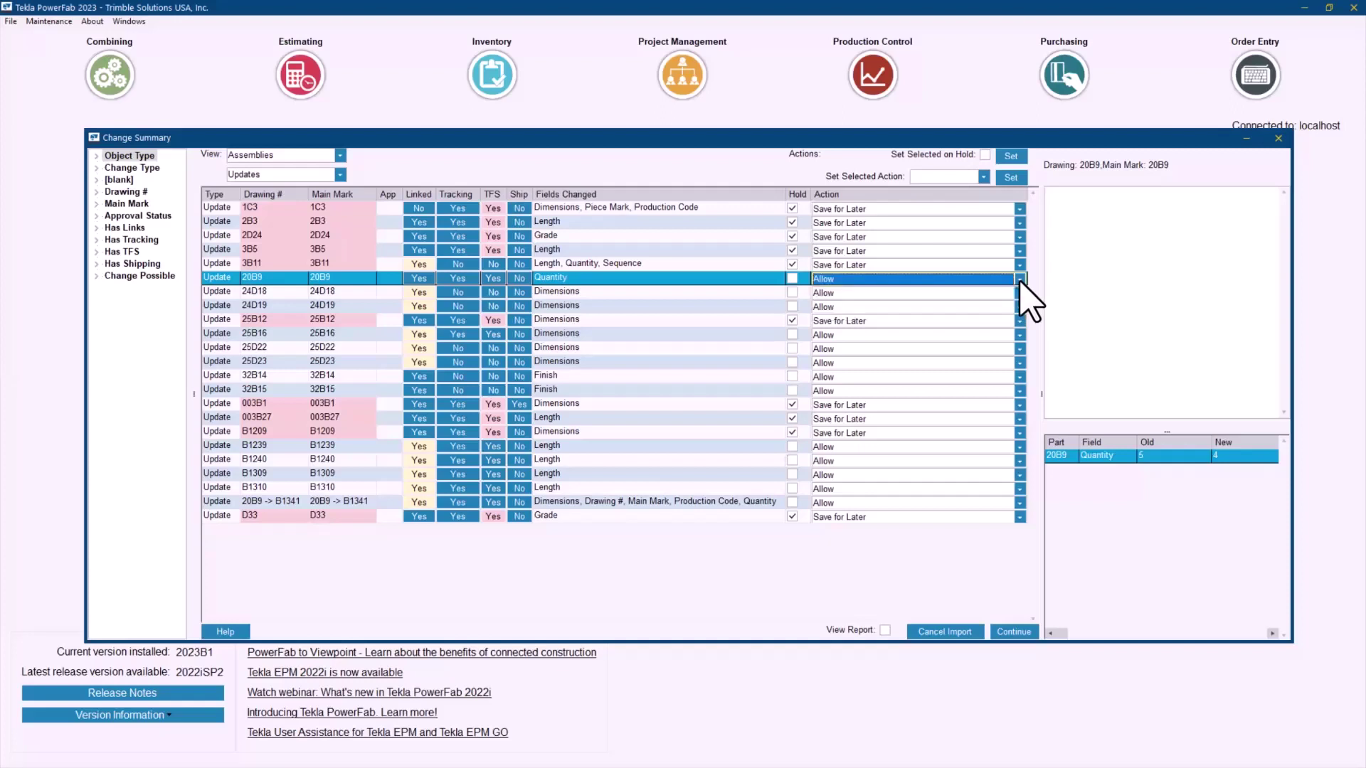
Step: Review B1239's length change and its production status
{"action": "left_click", "coordinate": [399, 448]}
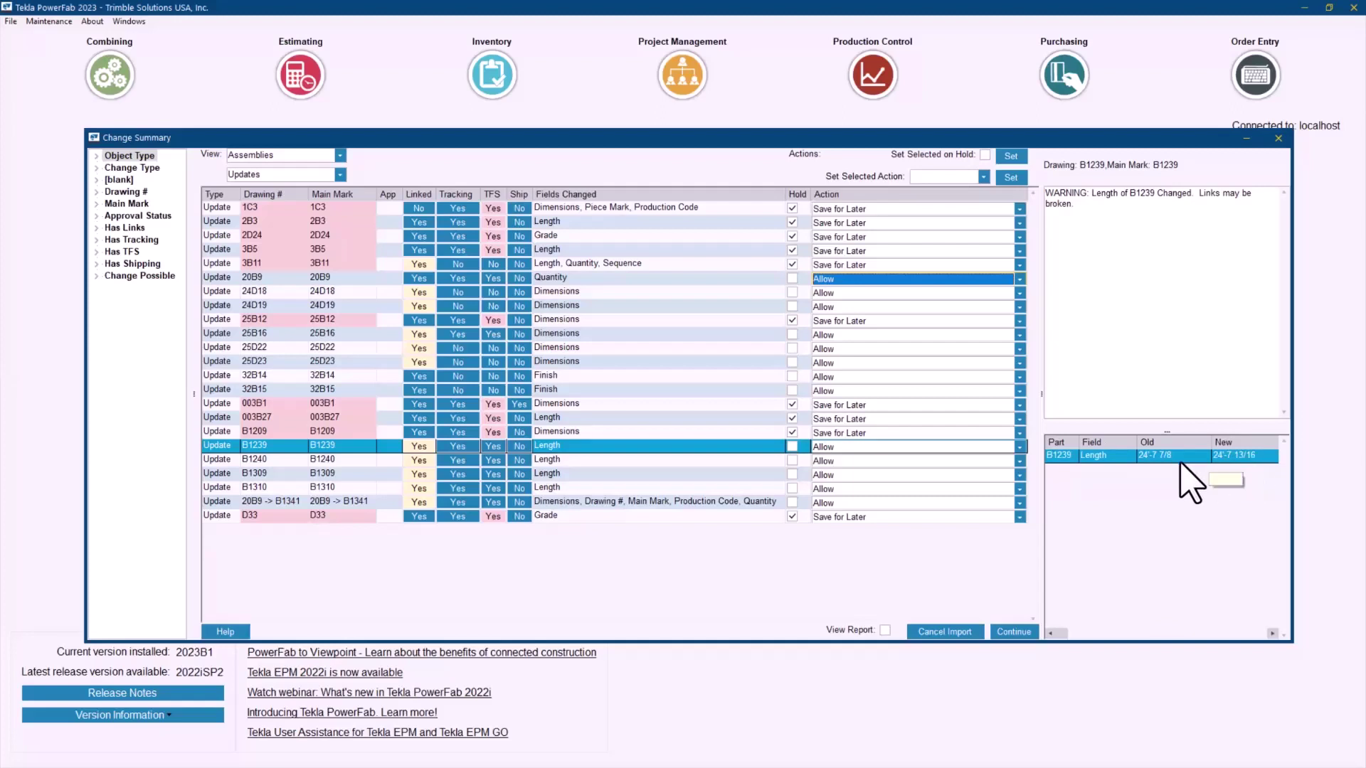
{"action": "left_click", "coordinate": [456, 447]}
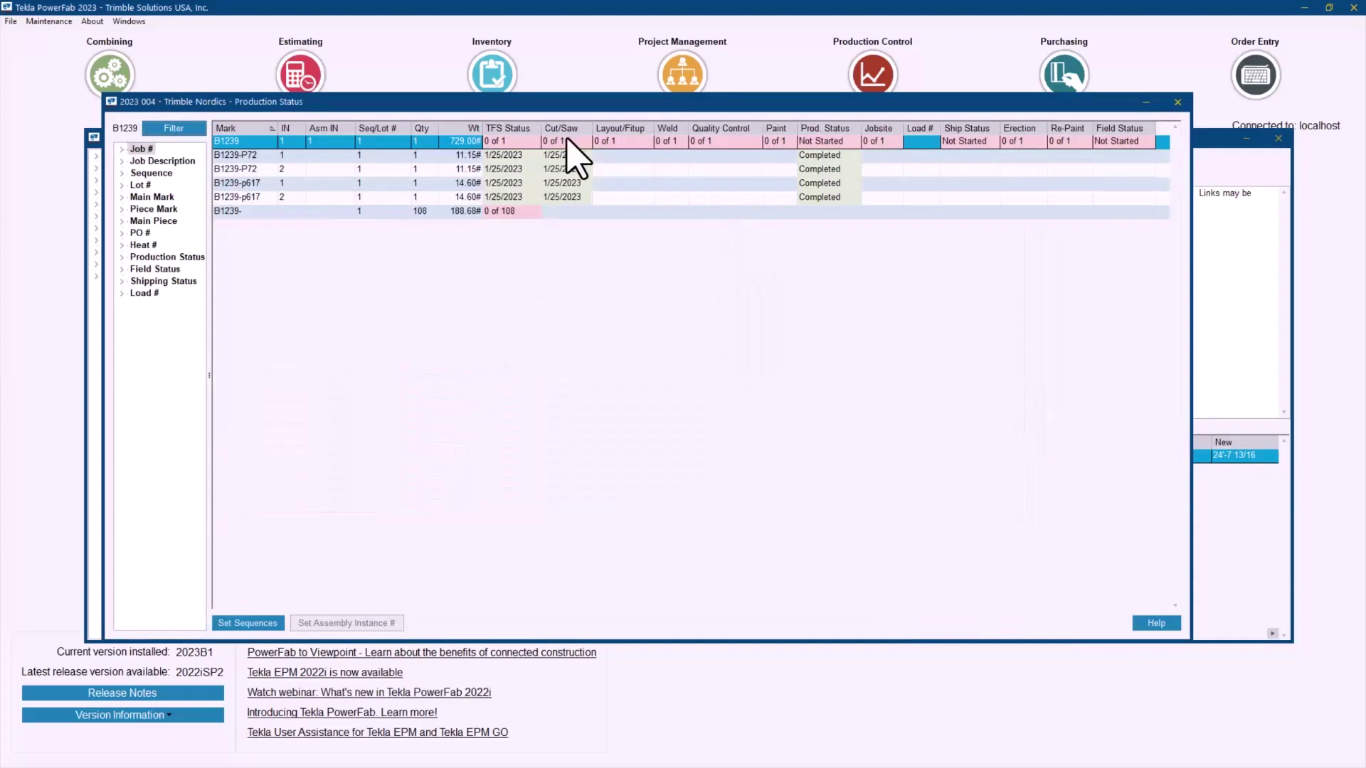
{"action": "left_click", "coordinate": [1177, 103]}
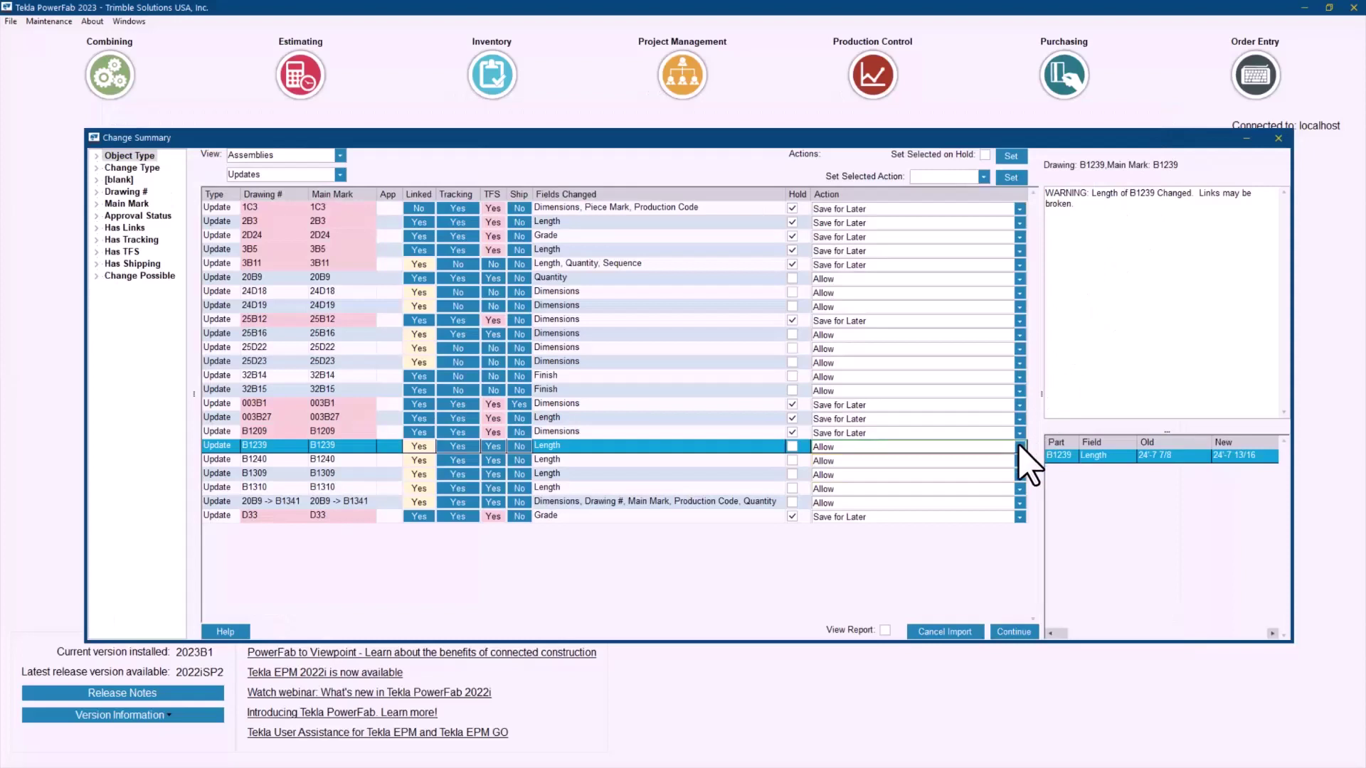
Step: Select B1239, B1309 and B1310 and set their length changes to Save for Later
{"action": "left_click", "coordinate": [846, 474]}
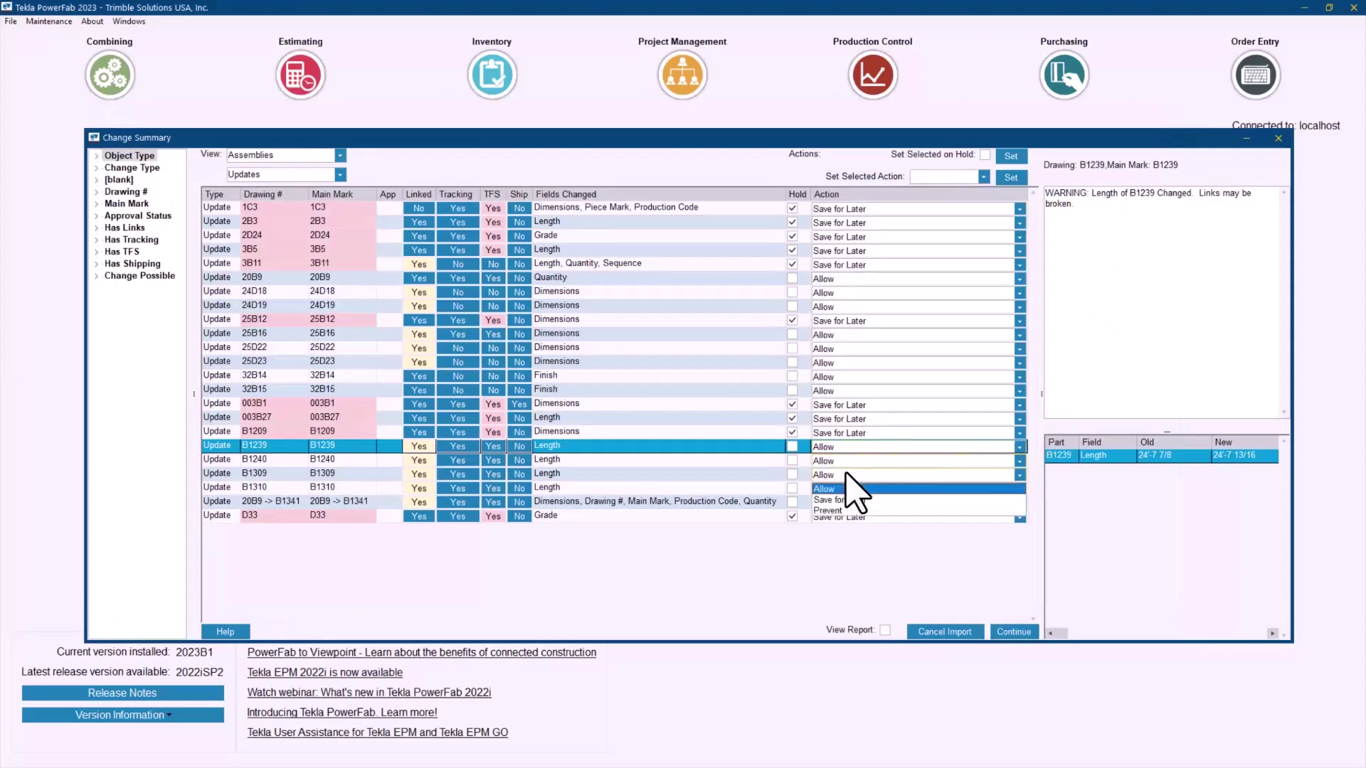
{"action": "left_click", "coordinate": [756, 475], "text": "ctrl"}
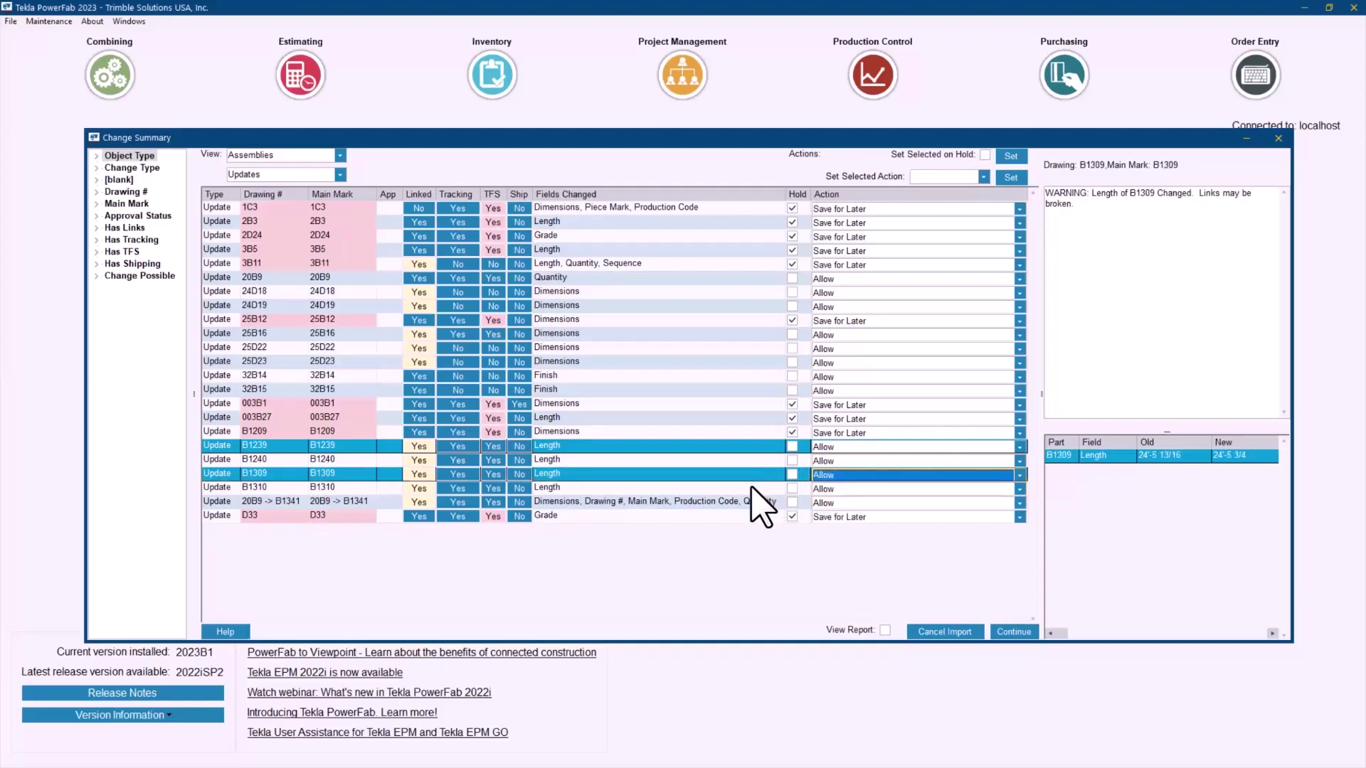
{"action": "left_click", "coordinate": [752, 489], "text": "ctrl"}
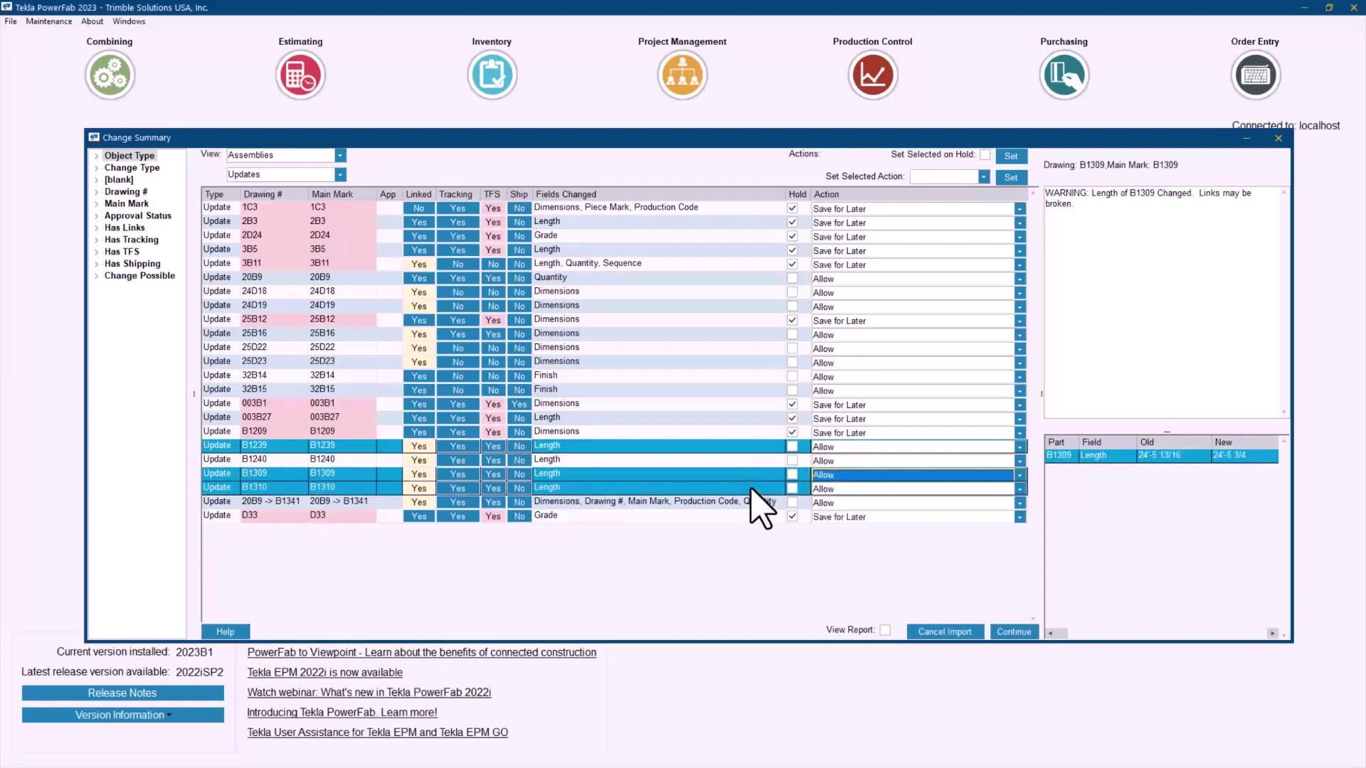
{"action": "left_click", "coordinate": [983, 177]}
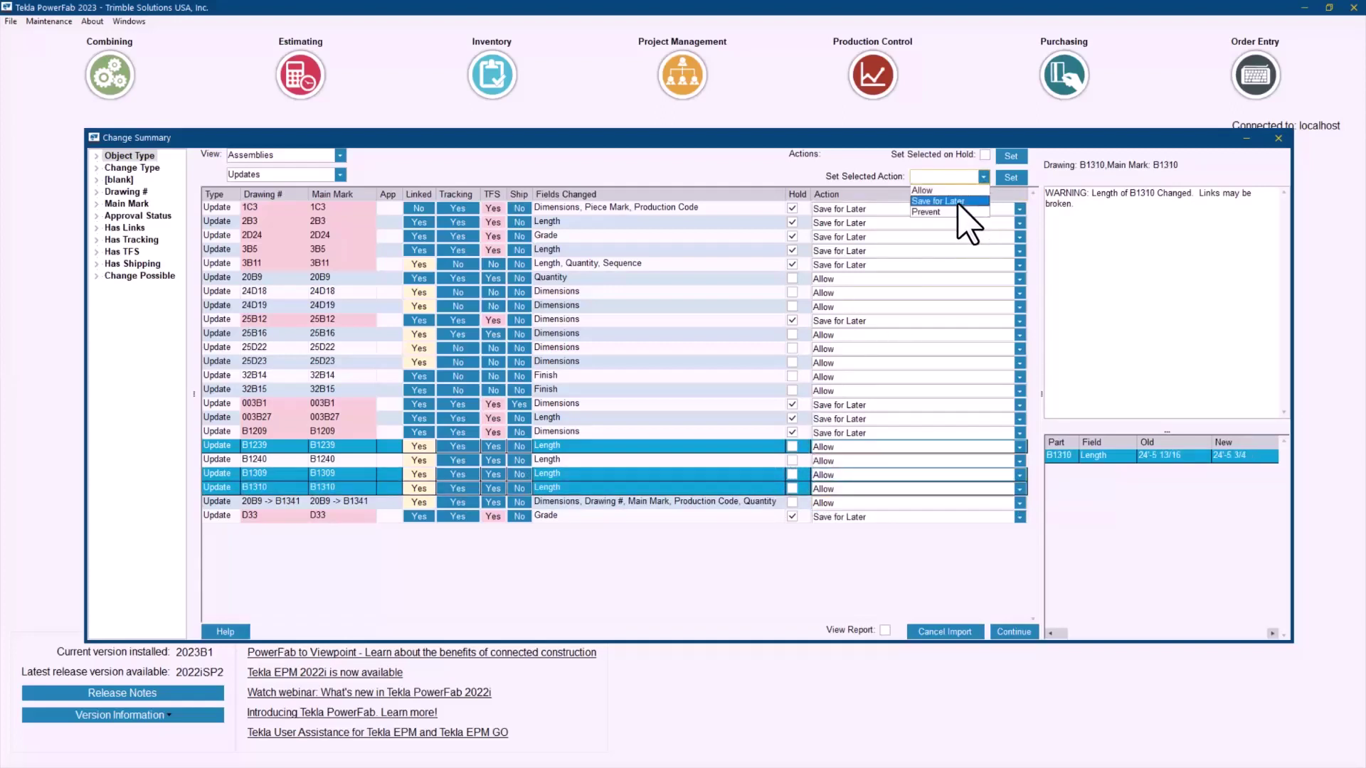
{"action": "left_click", "coordinate": [959, 202]}
{"action": "left_click", "coordinate": [1010, 177]}
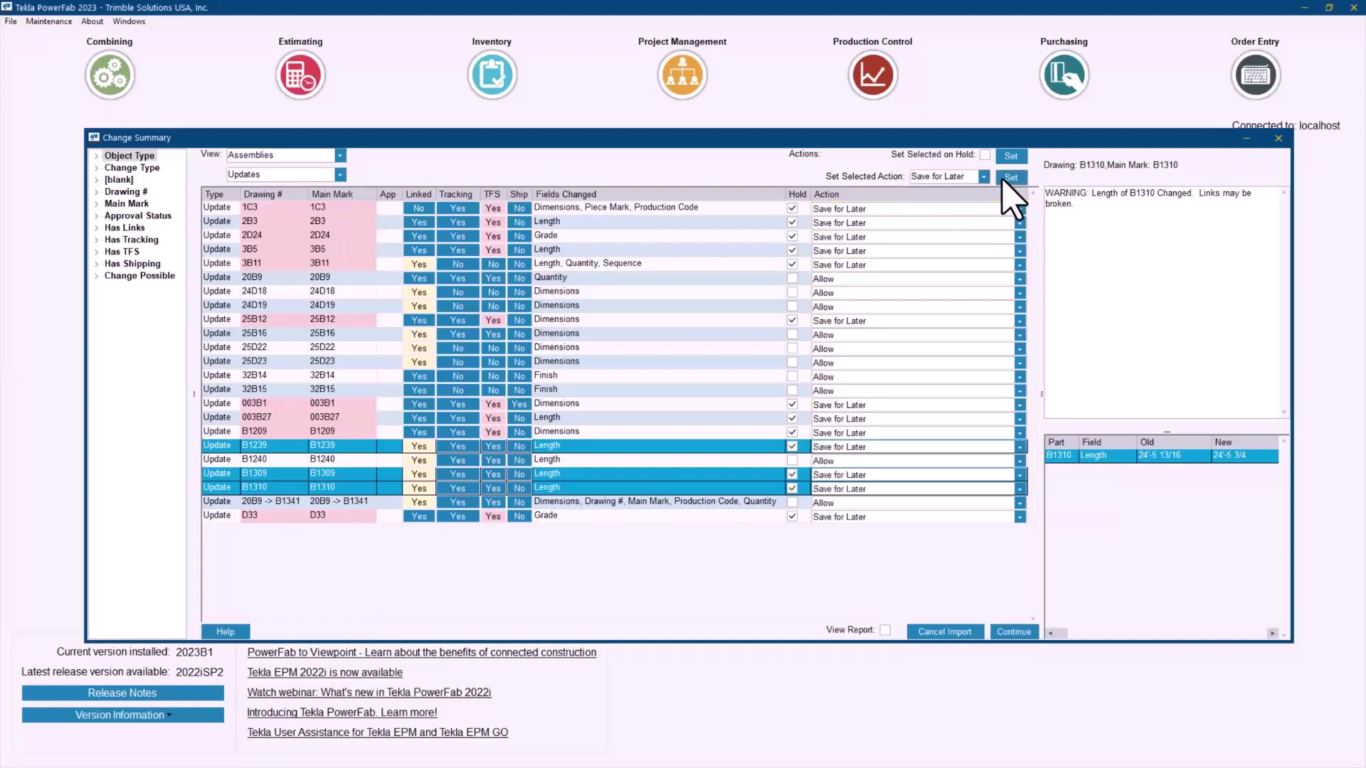
Step: Inspect the 25B12, 24D18, 25D23, 25D22 and D33 changes and errors
{"action": "left_click", "coordinate": [717, 320]}
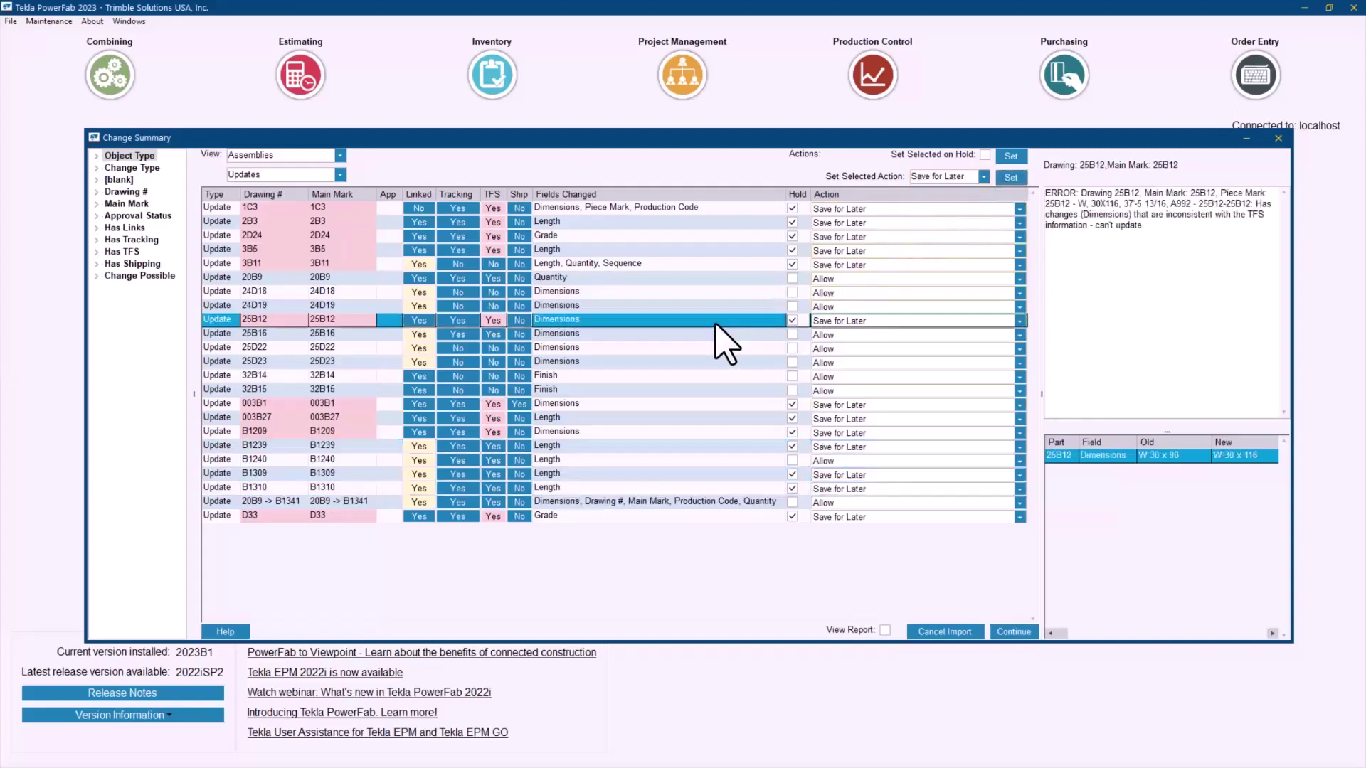
{"action": "left_click", "coordinate": [726, 291]}
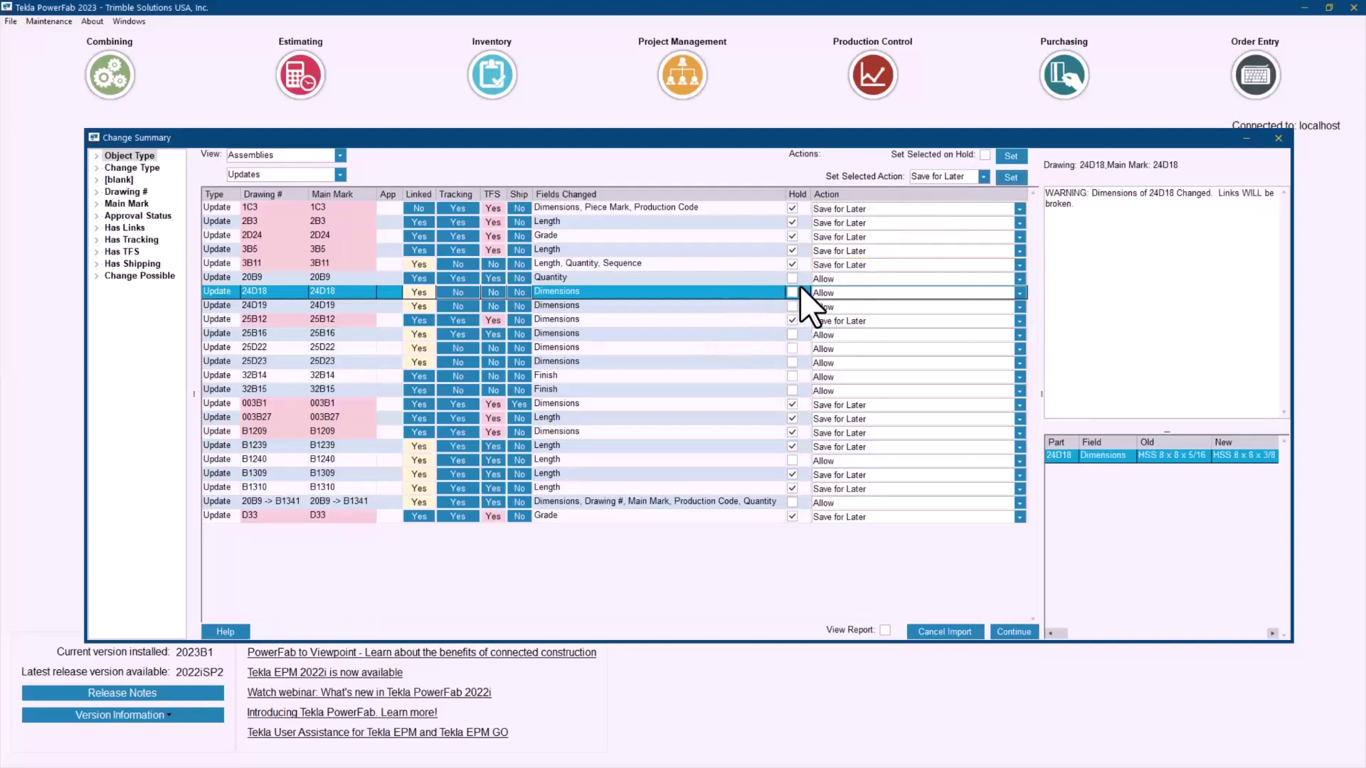
{"action": "left_click", "coordinate": [664, 362], "text": "ctrl"}
{"action": "left_click", "coordinate": [661, 347], "text": "ctrl"}
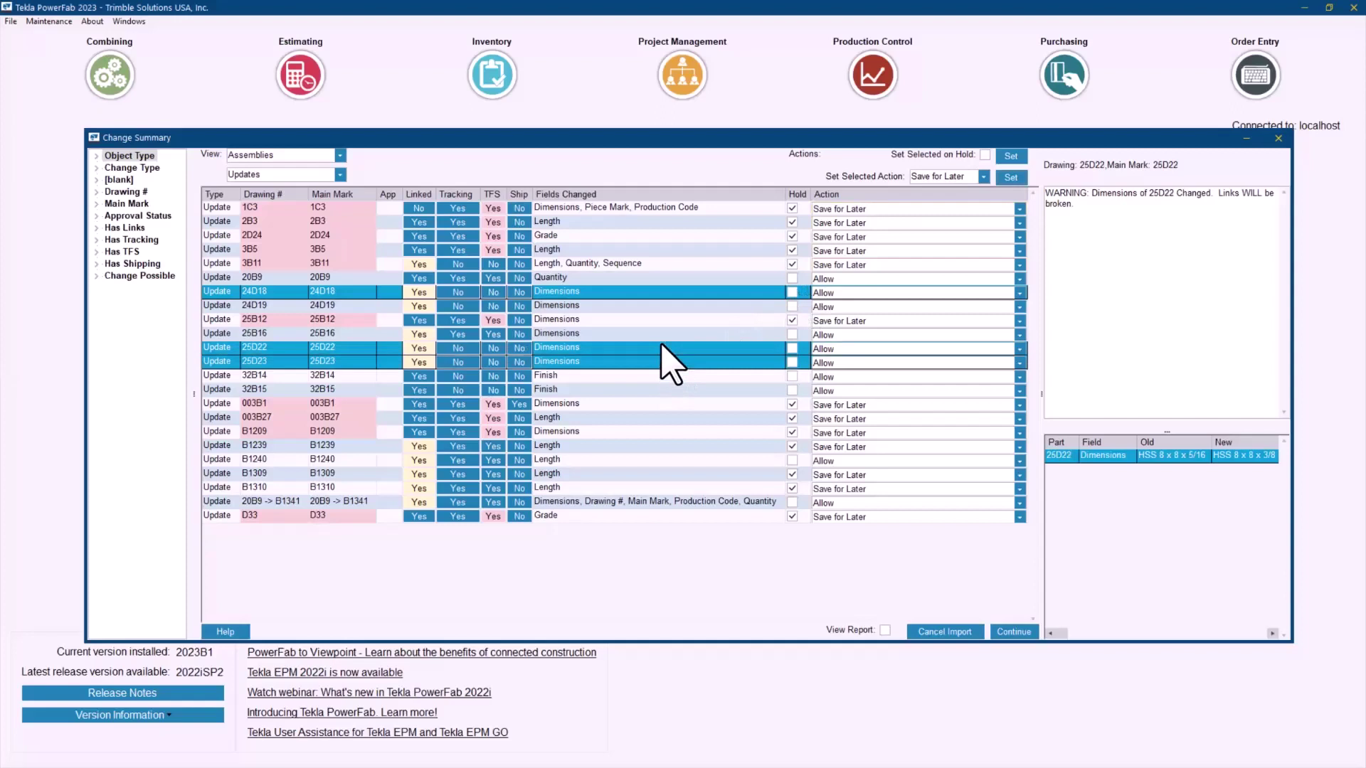
{"action": "left_click", "coordinate": [714, 517]}
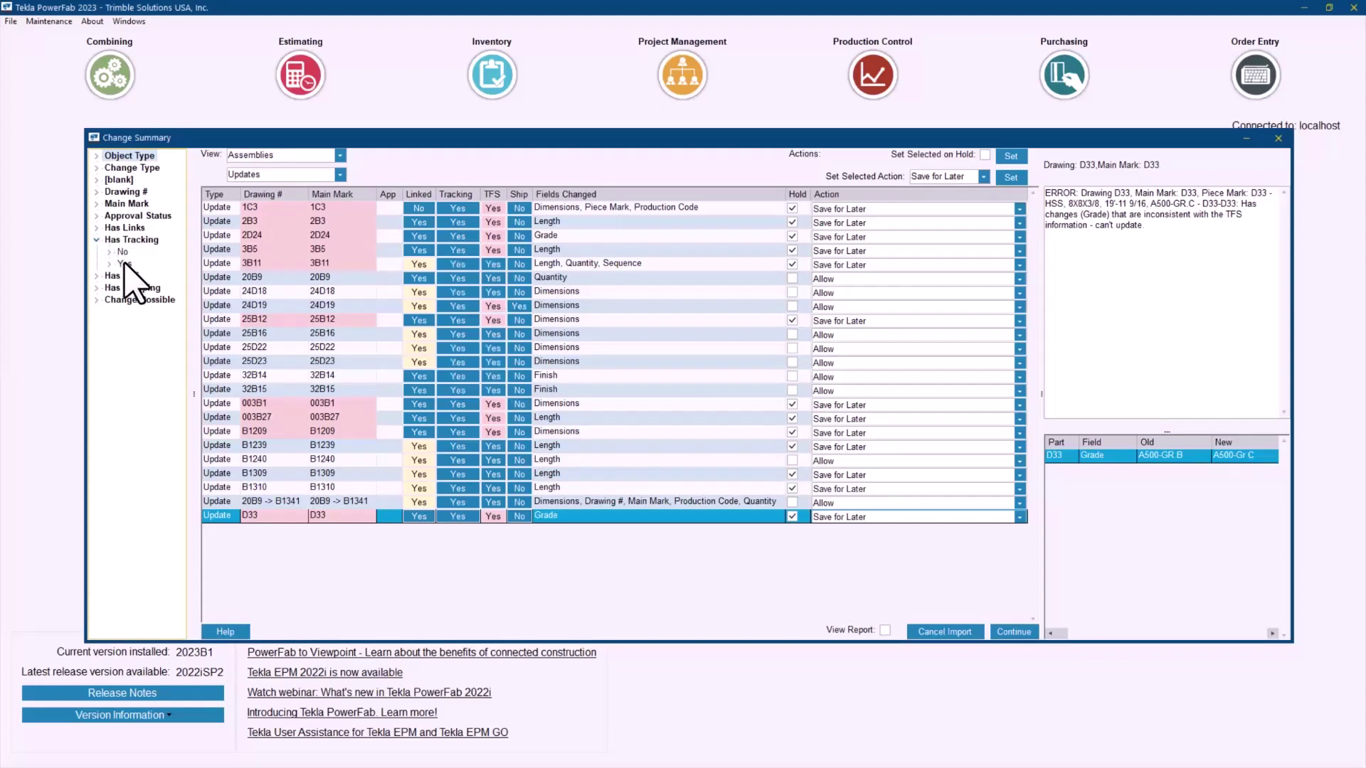
Step: Filter by Has Tracking Yes and No, clear the filter, then continue with View Report checked
{"action": "left_click", "coordinate": [126, 264]}
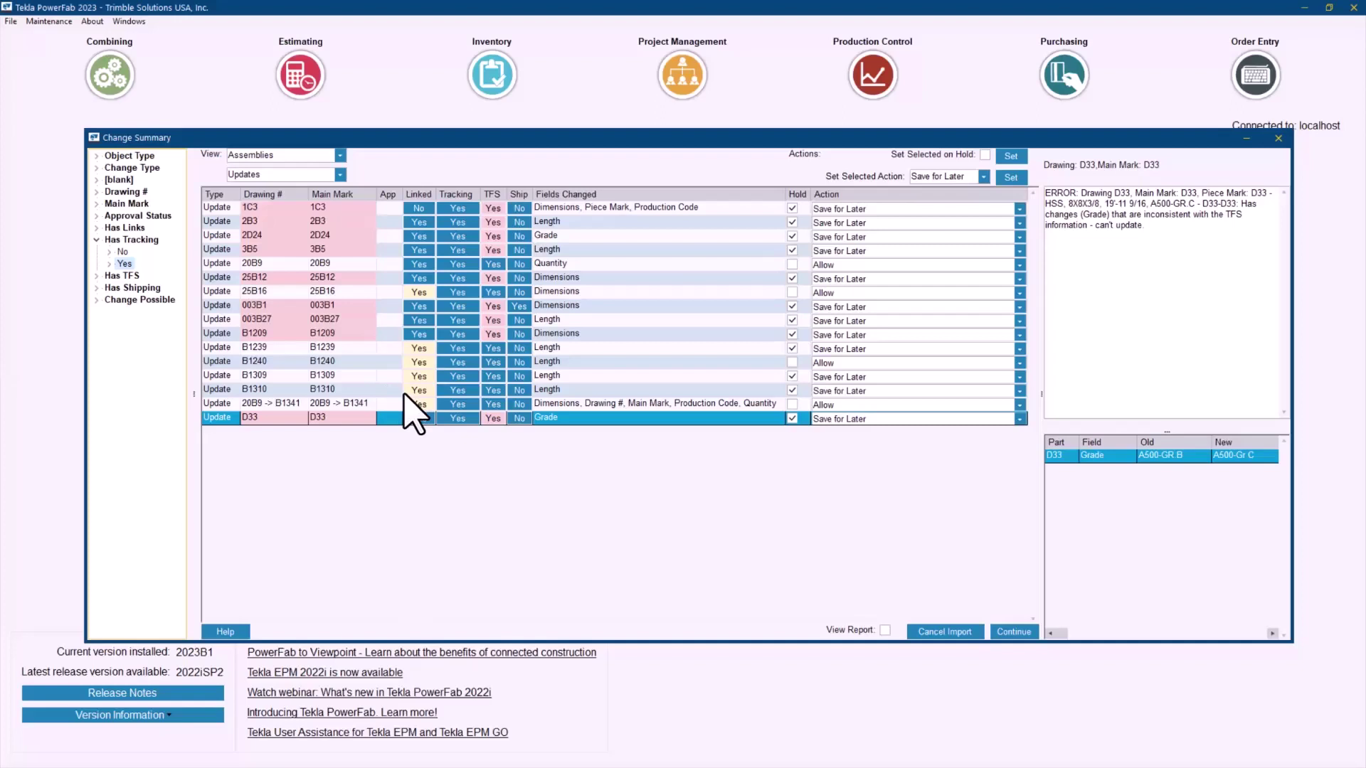
{"action": "left_click", "coordinate": [123, 252]}
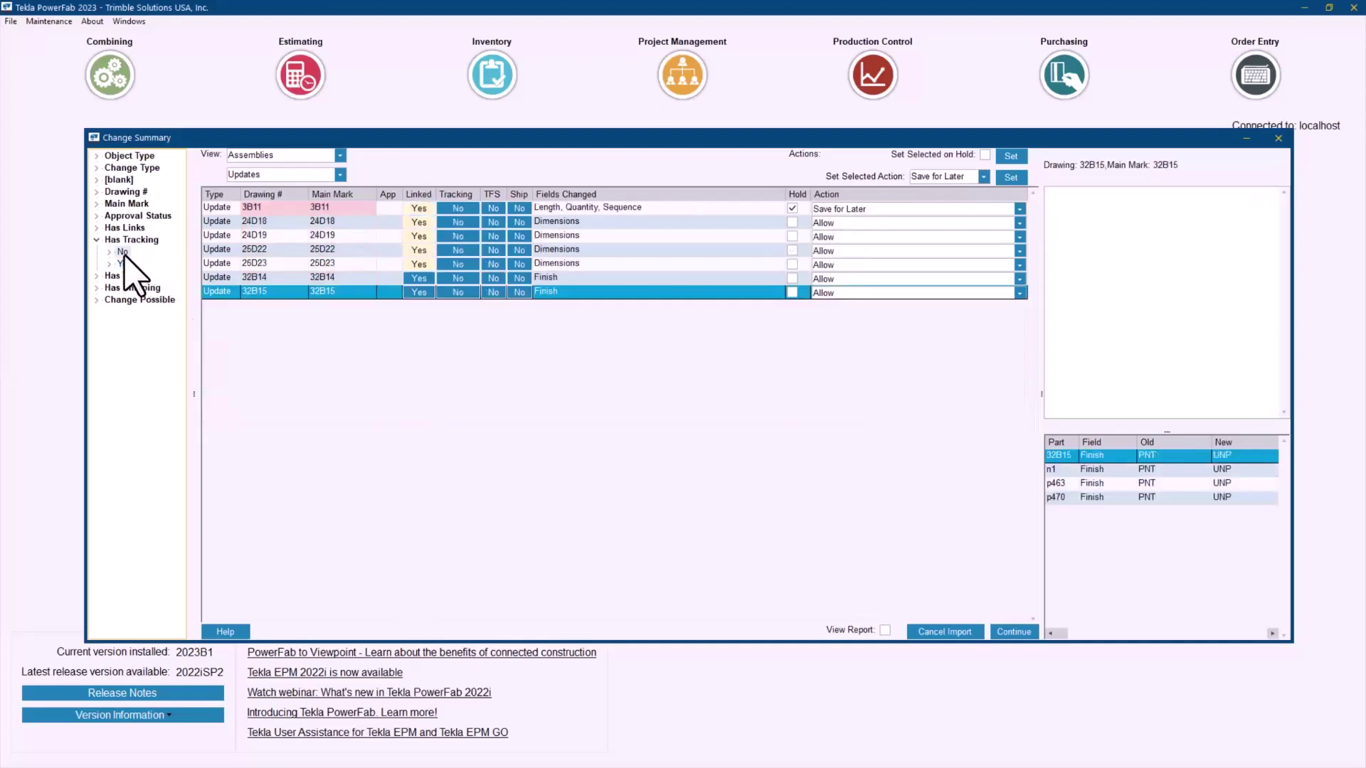
{"action": "left_click", "coordinate": [97, 300]}
{"action": "left_click", "coordinate": [97, 300]}
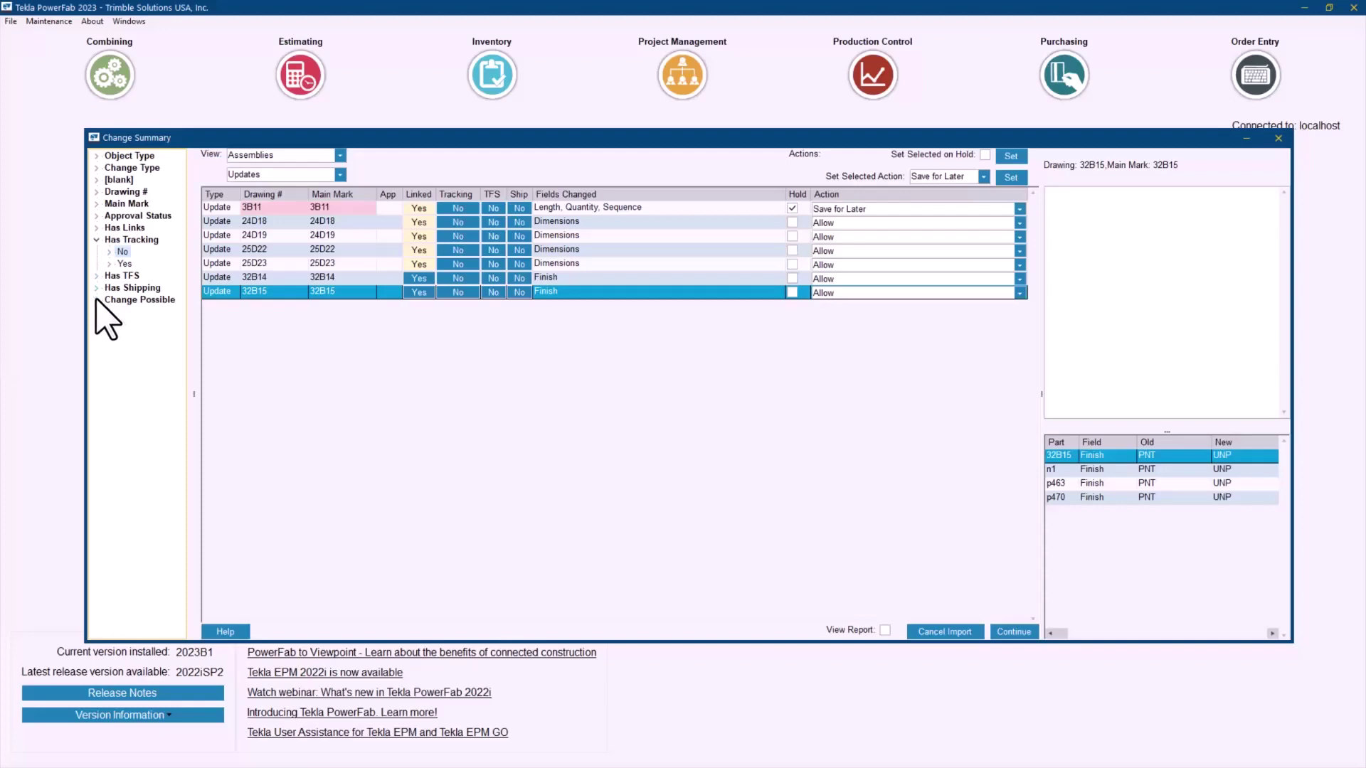
{"action": "left_click", "coordinate": [114, 240]}
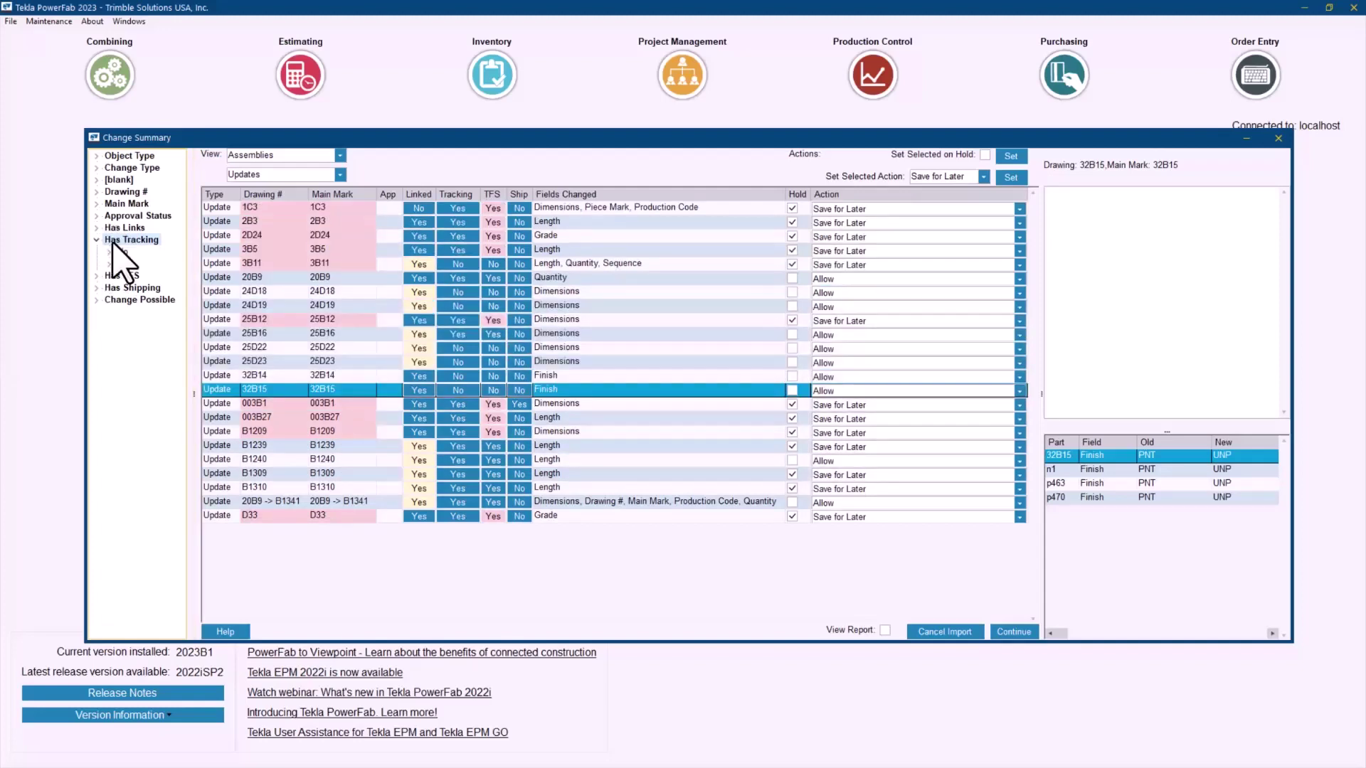
{"action": "left_click", "coordinate": [885, 630]}
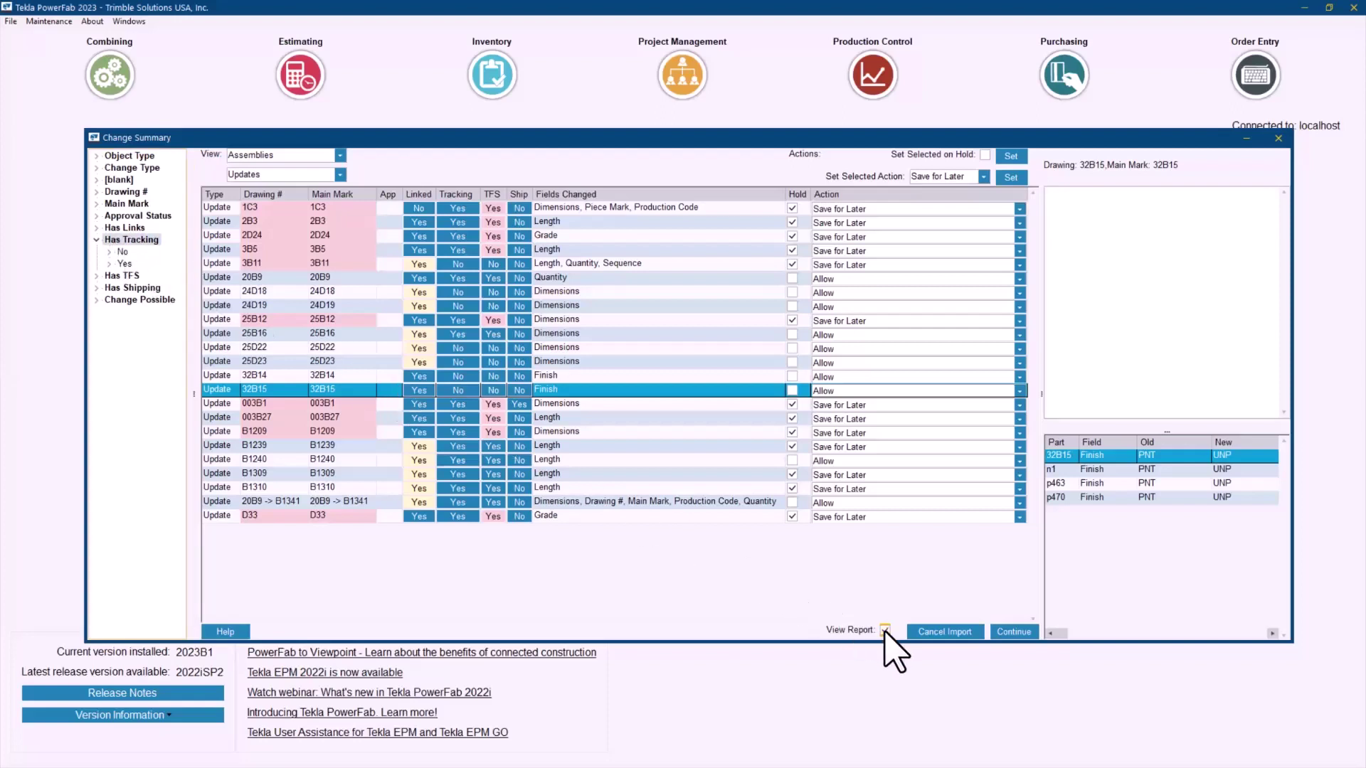
{"action": "left_click", "coordinate": [1005, 636]}
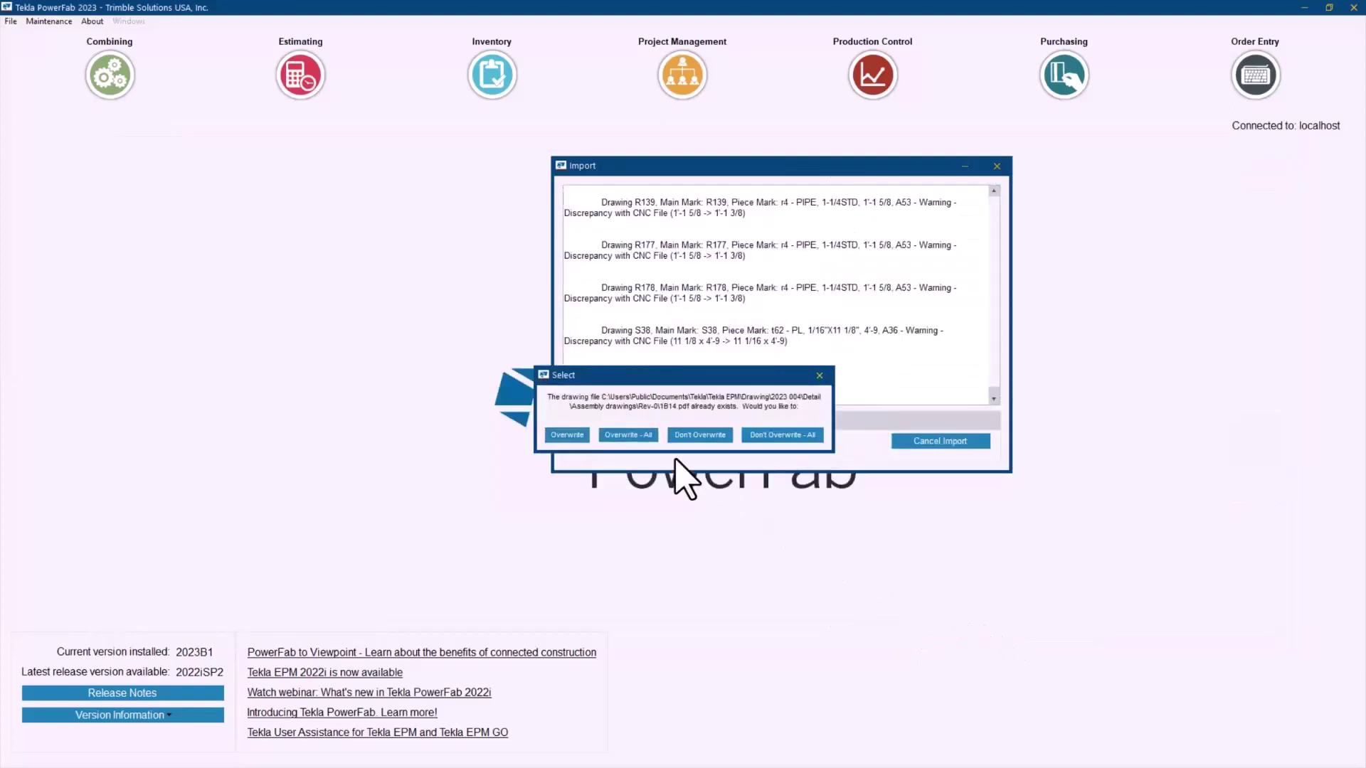
Step: Overwrite all drawings, uncombine all unlinked material, and dismiss the missing drawing and CNC messages
{"action": "left_click", "coordinate": [635, 437]}
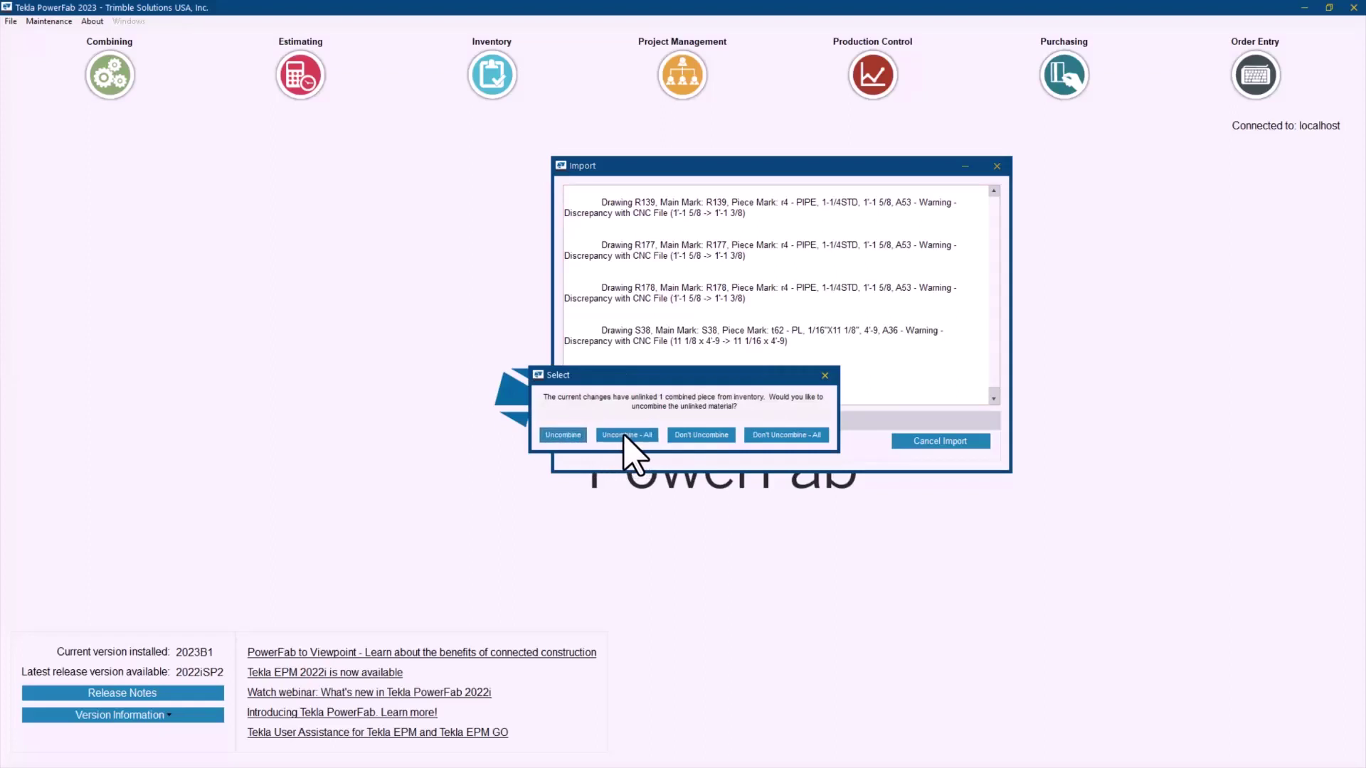
{"action": "left_click", "coordinate": [622, 435]}
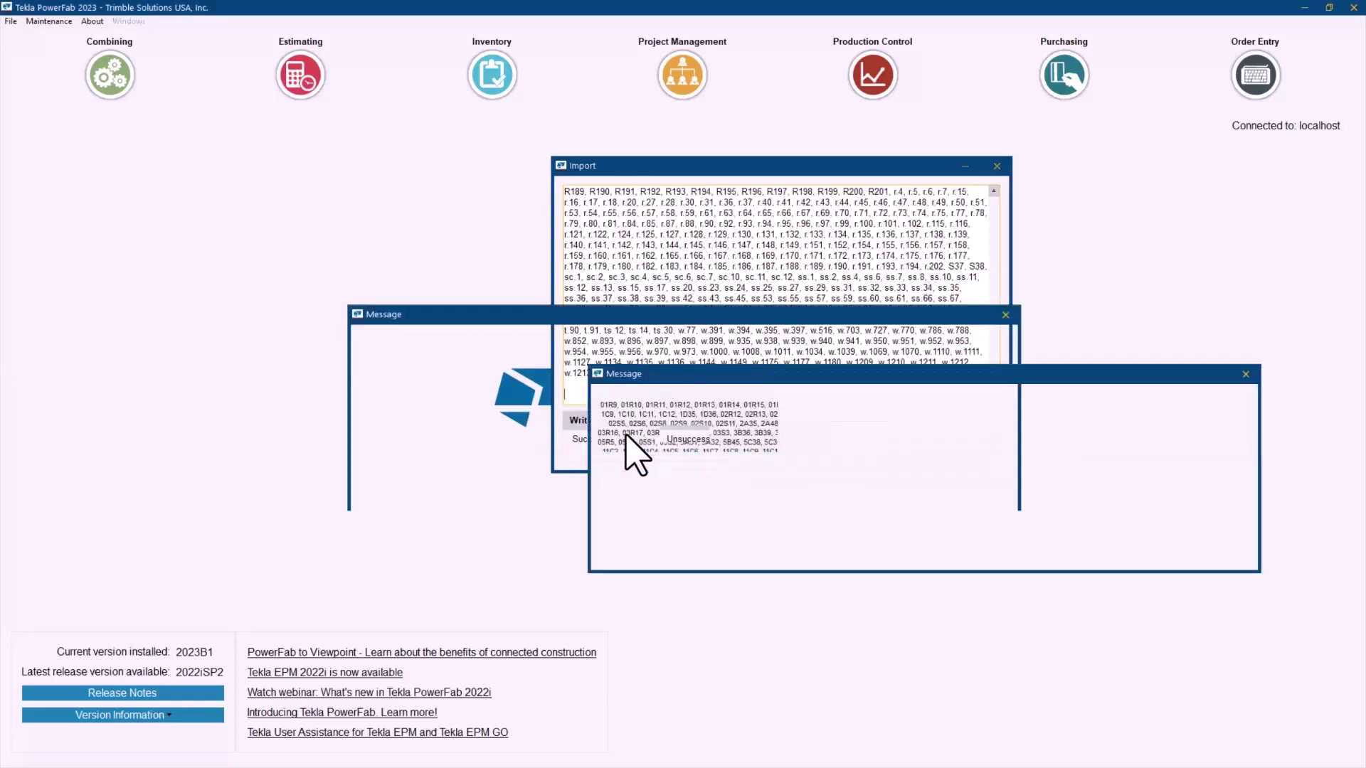
{"action": "left_click", "coordinate": [681, 496]}
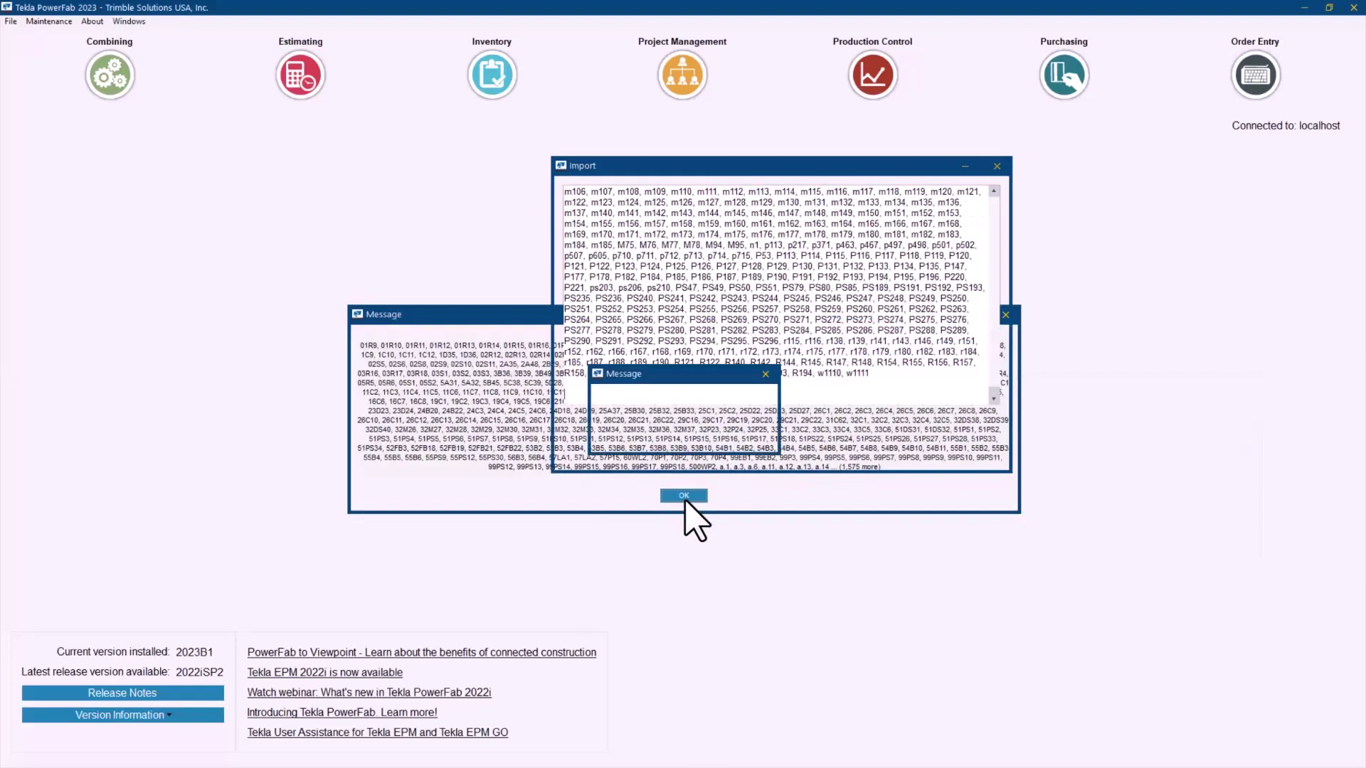
{"action": "left_click", "coordinate": [689, 496]}
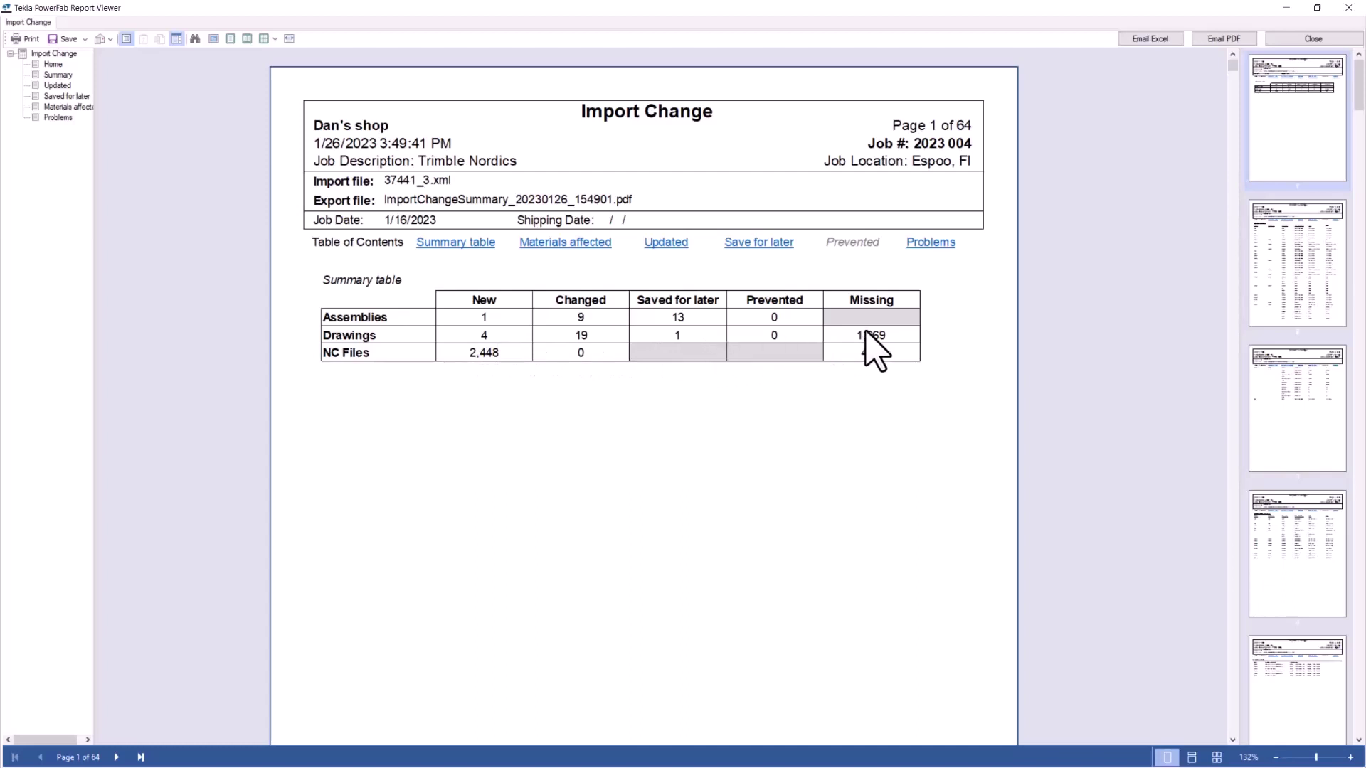
Step: Jump to the report's Materials affected section, then to the Updated changes section
{"action": "left_click", "coordinate": [588, 244]}
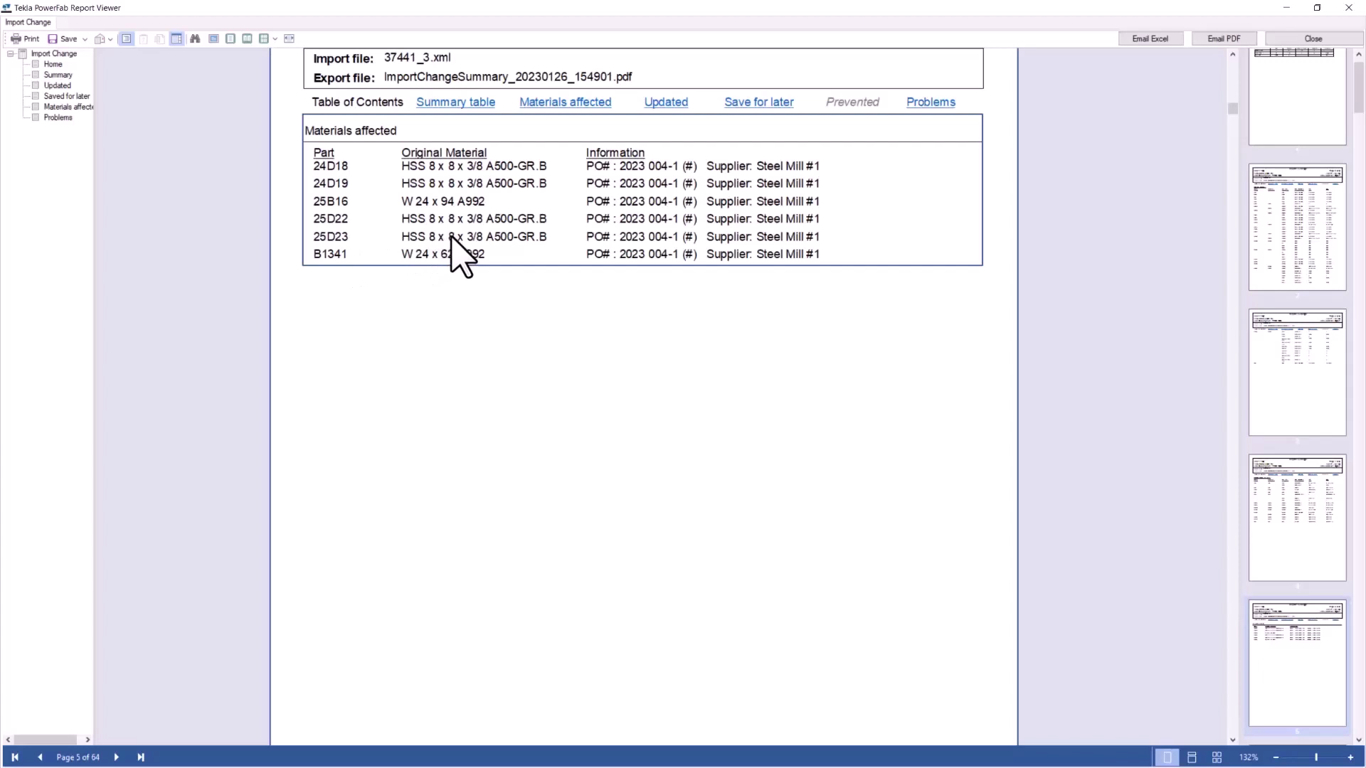
{"action": "left_click", "coordinate": [671, 103]}
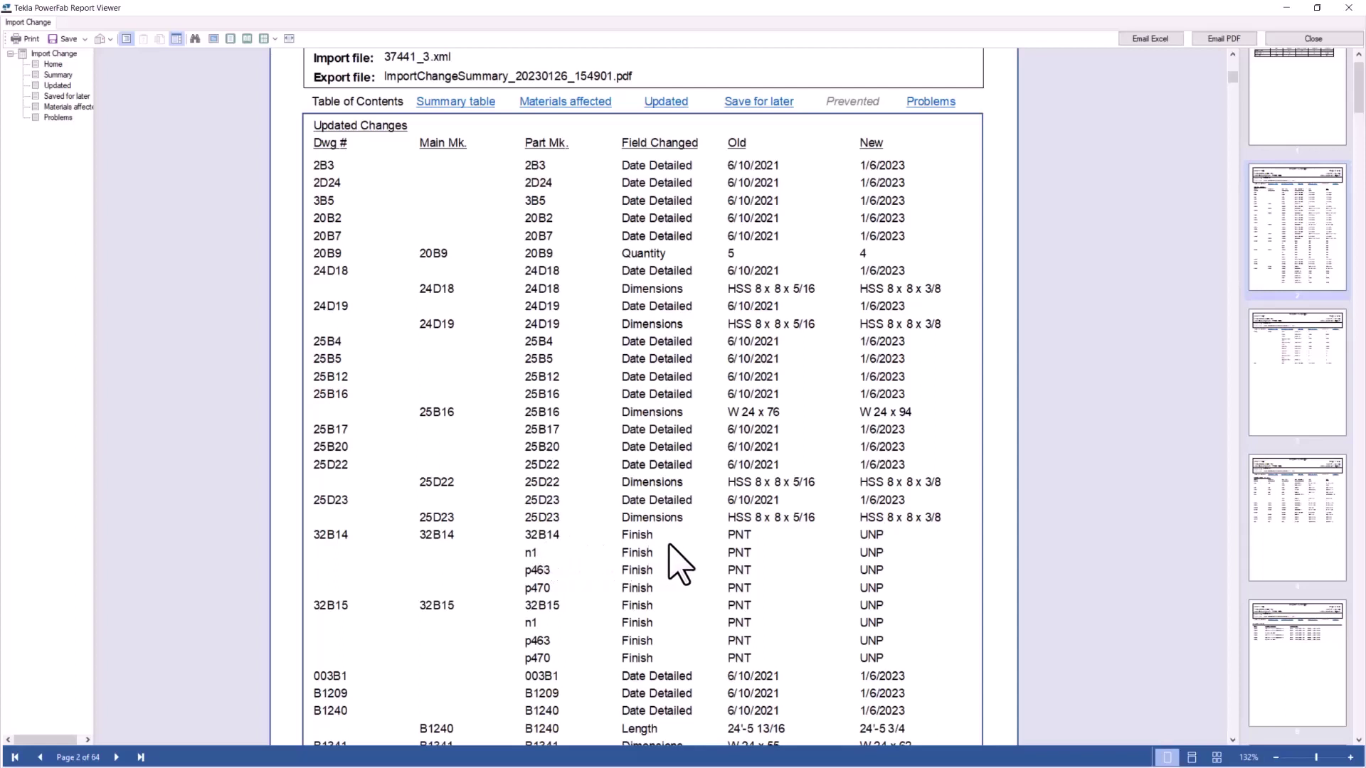
Step: Jump to the report's Changes Saved for Later section
{"action": "left_click", "coordinate": [771, 105]}
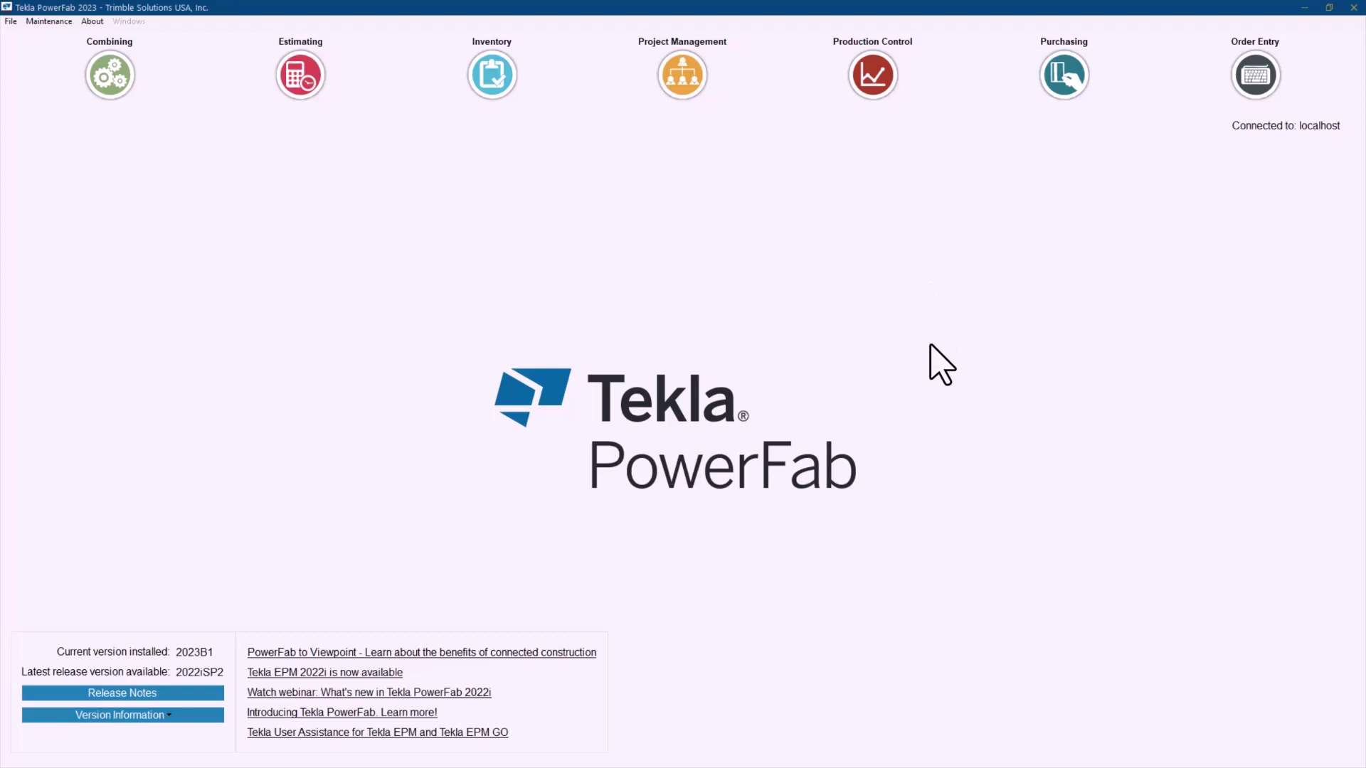
Step: Open Production Control and job 2023 004's Document Index, declining the PRJ index
{"action": "left_click", "coordinate": [887, 100]}
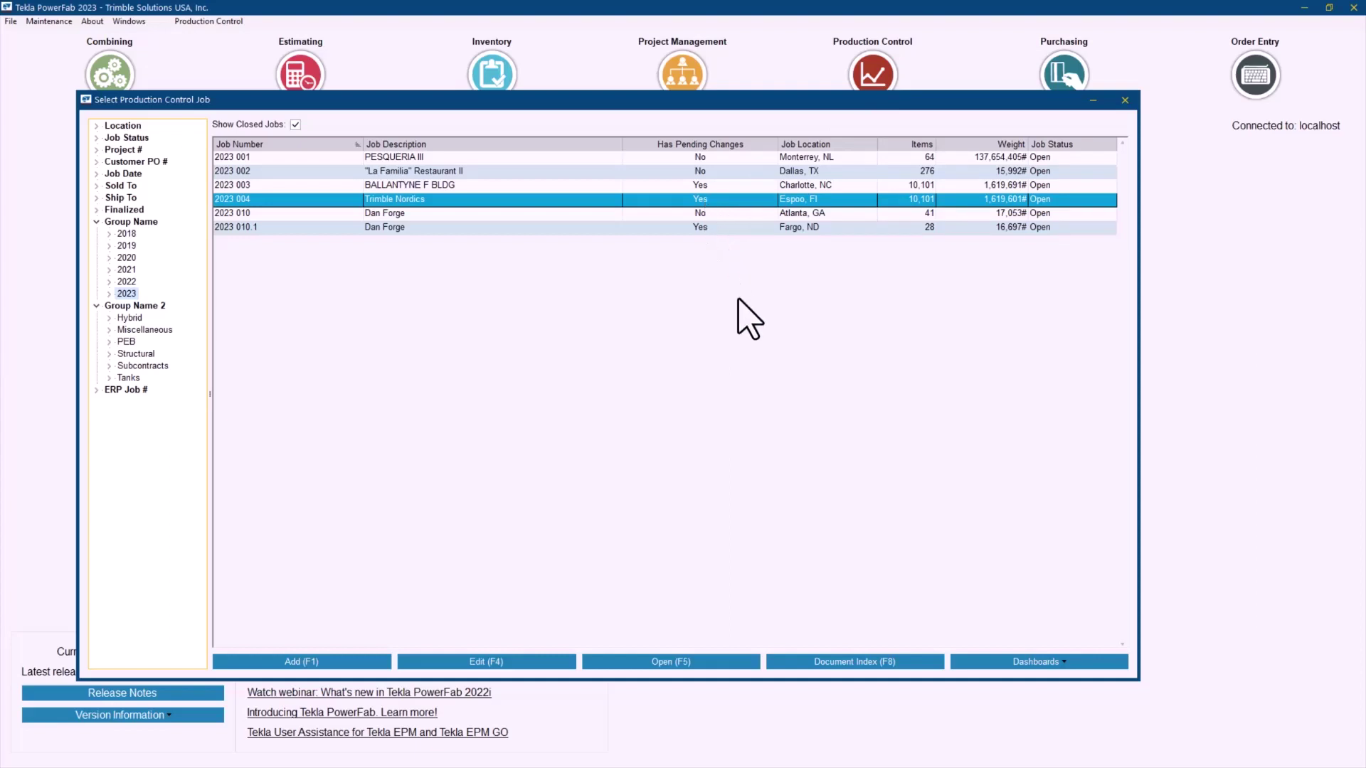
{"action": "left_click", "coordinate": [858, 662]}
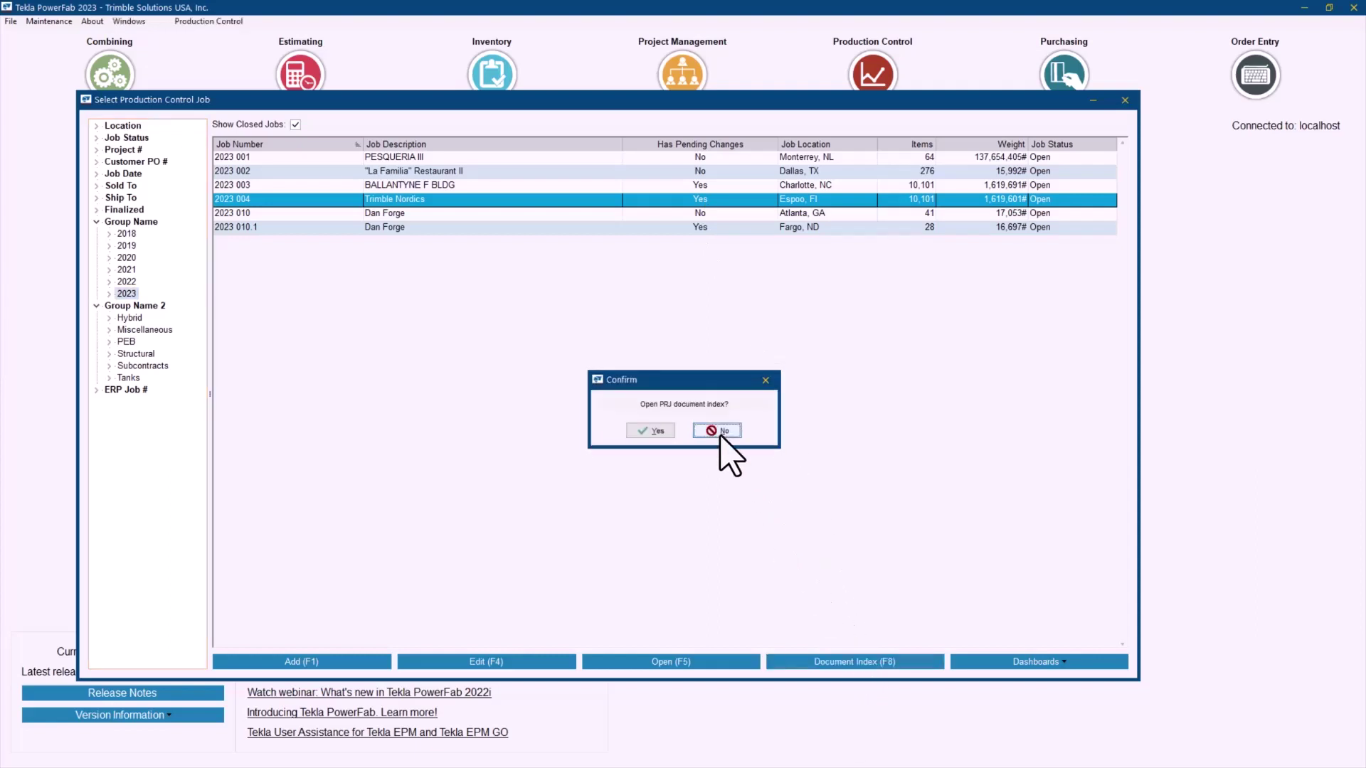
{"action": "left_click", "coordinate": [717, 431]}
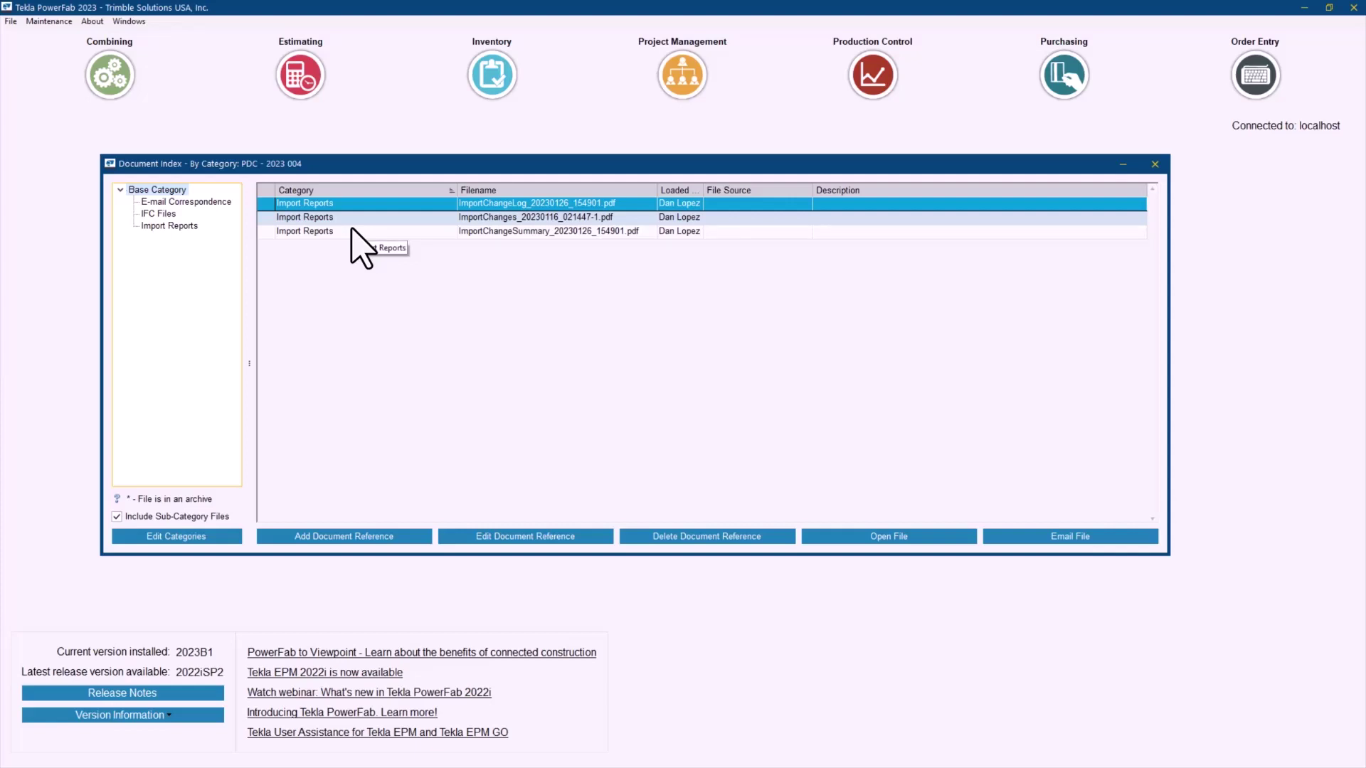
{"action": "left_click", "coordinate": [1155, 164]}
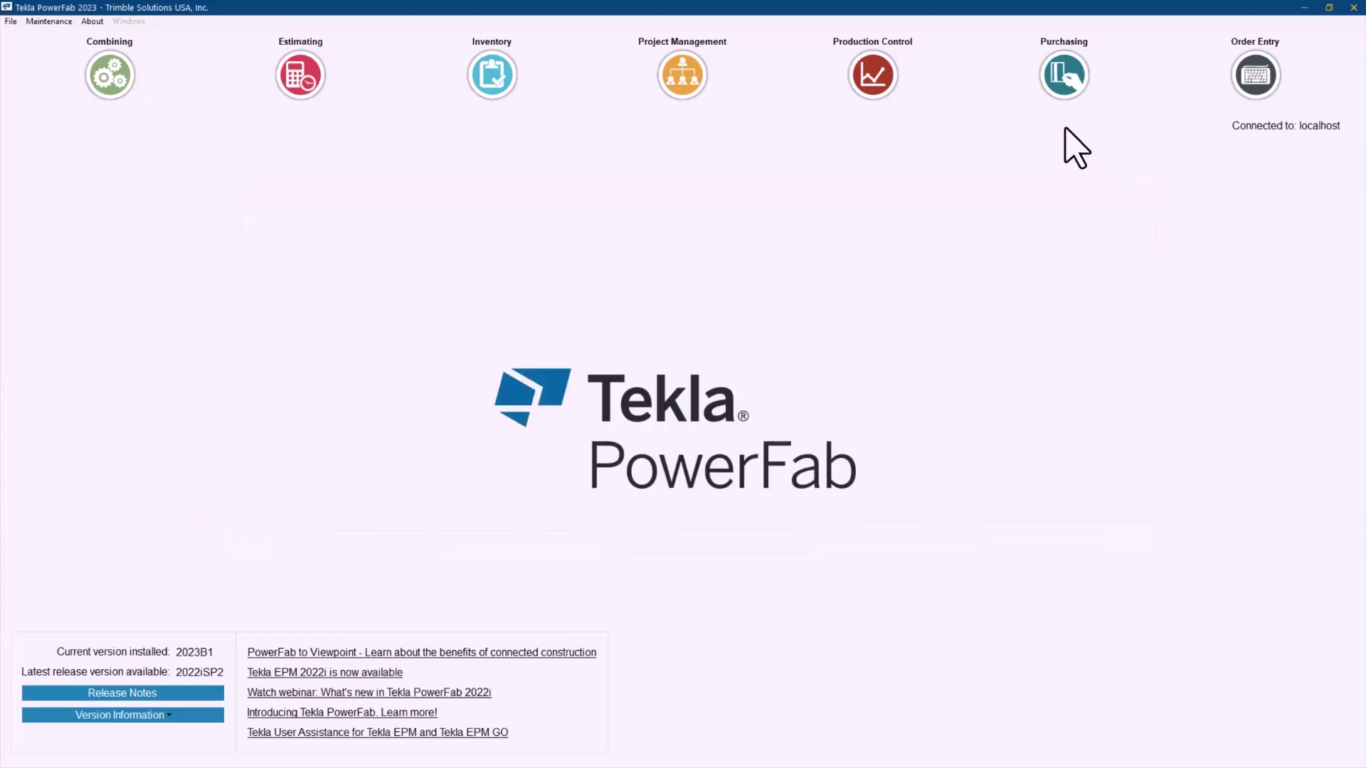
{"action": "left_click", "coordinate": [923, 66]}
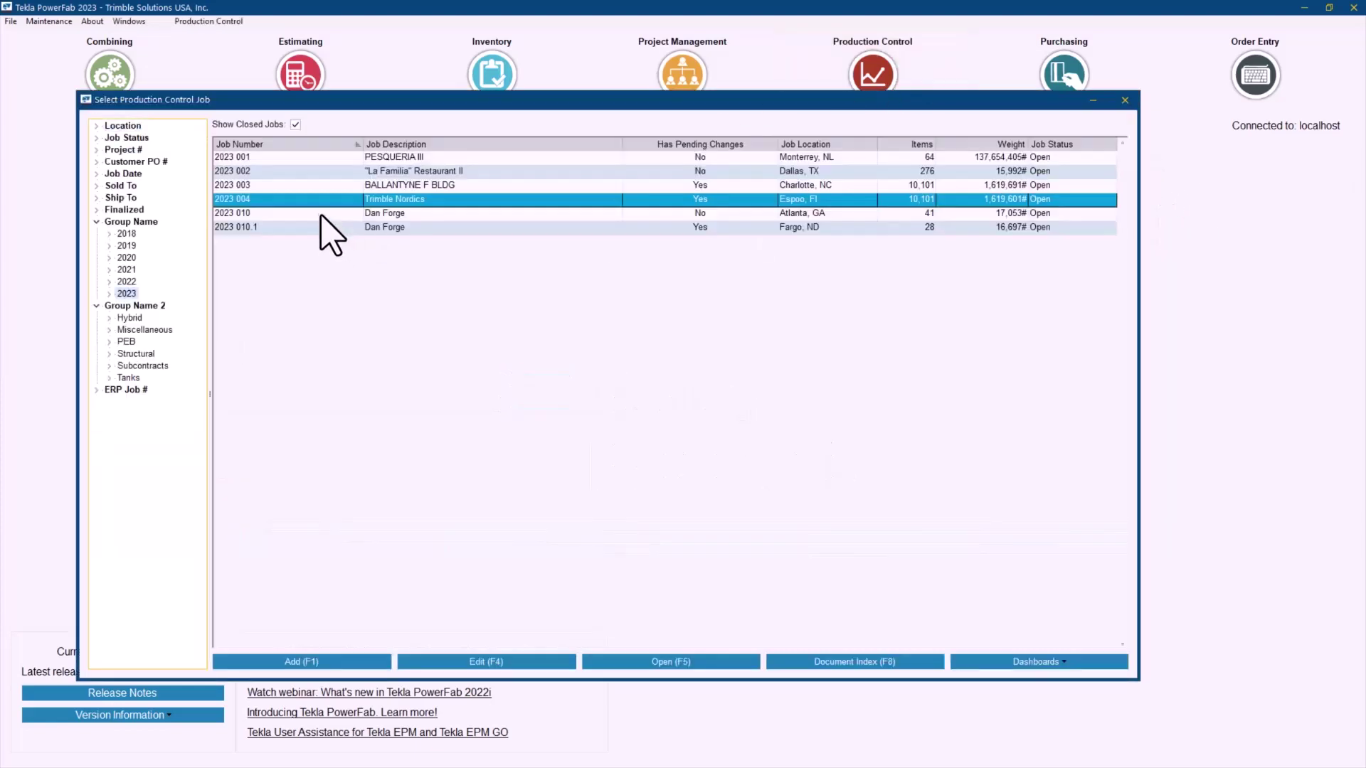
{"action": "double_click", "coordinate": [311, 201]}
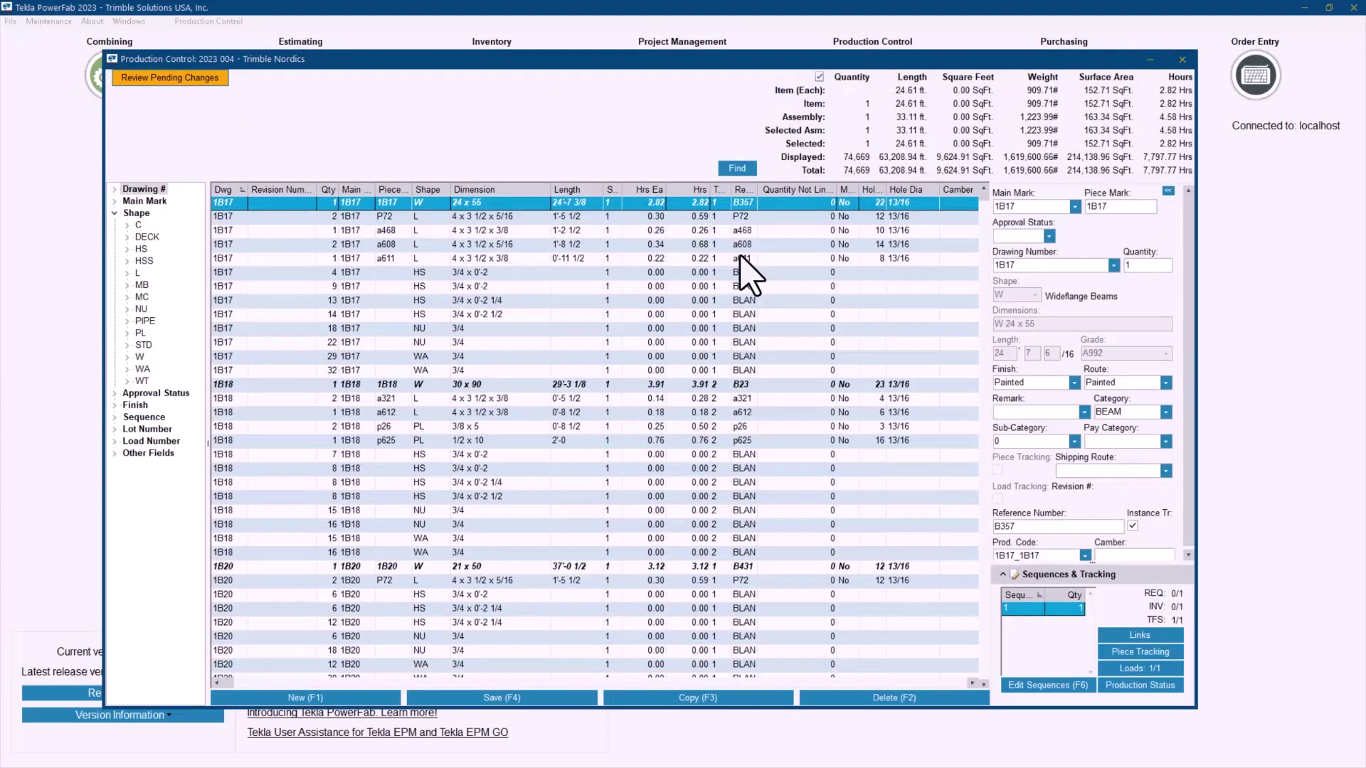
{"action": "left_click", "coordinate": [172, 82]}
{"action": "left_click", "coordinate": [229, 22]}
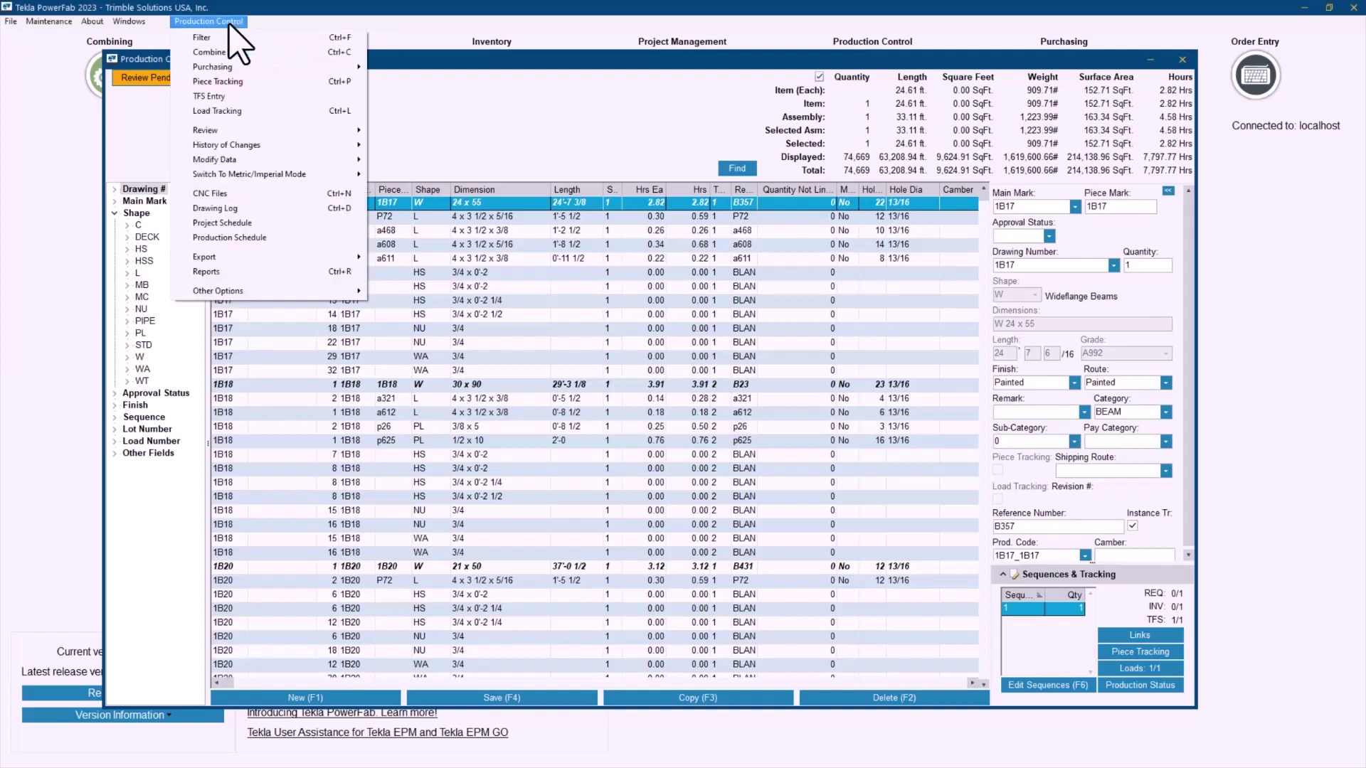
{"action": "key", "text": "Down"}
{"action": "key", "text": "Down"}
{"action": "key", "text": "Down"}
{"action": "key", "text": "Down"}
{"action": "key", "text": "Down"}
{"action": "key", "text": "Down"}
{"action": "key", "text": "Down"}
{"action": "key", "text": "Down"}
{"action": "key", "text": "Down"}
{"action": "key", "text": "Down"}
{"action": "key", "text": "Down"}
{"action": "key", "text": "Down"}
{"action": "key", "text": "Down"}
{"action": "key", "text": "Down"}
{"action": "key", "text": "Down"}
{"action": "key", "text": "Down"}
{"action": "key", "text": "Down"}
{"action": "key", "text": "Right"}
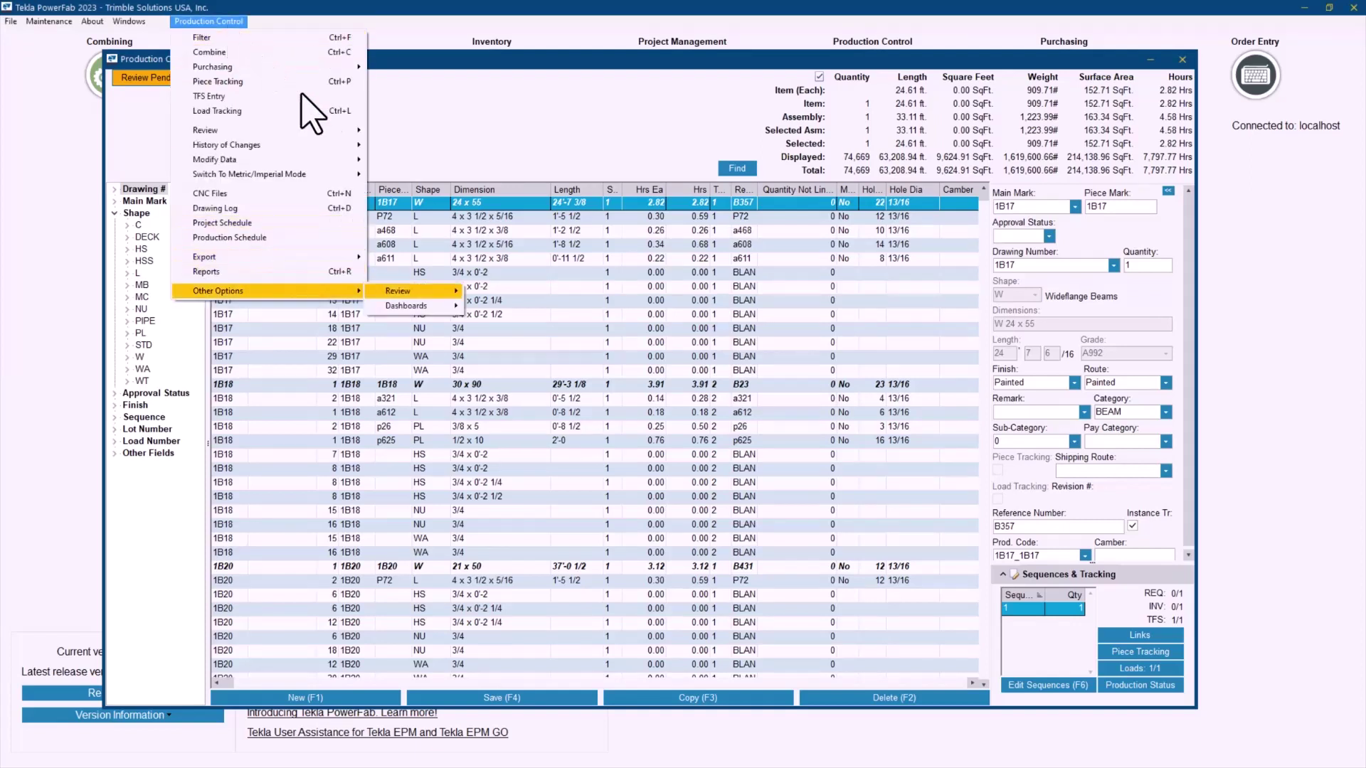
{"action": "mouse_move", "coordinate": [452, 291]}
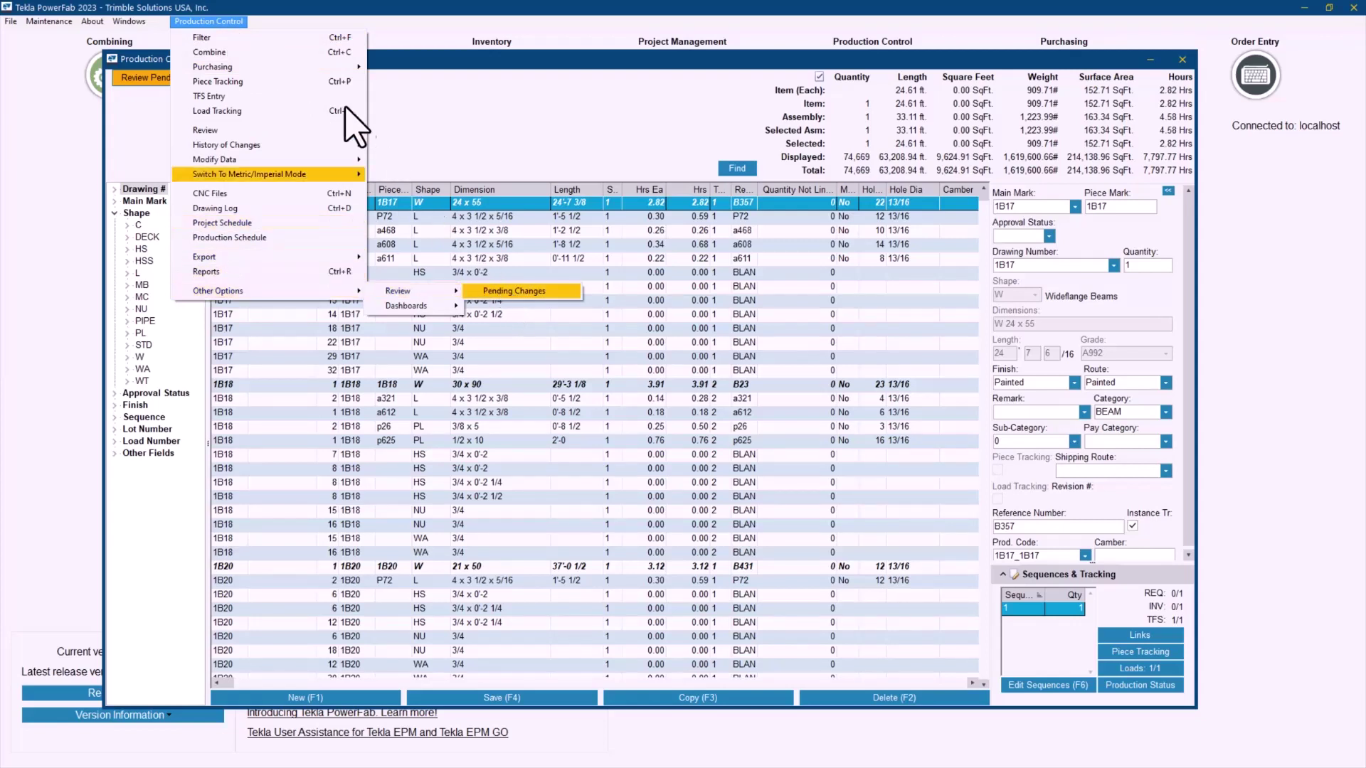
{"action": "left_click", "coordinate": [430, 128]}
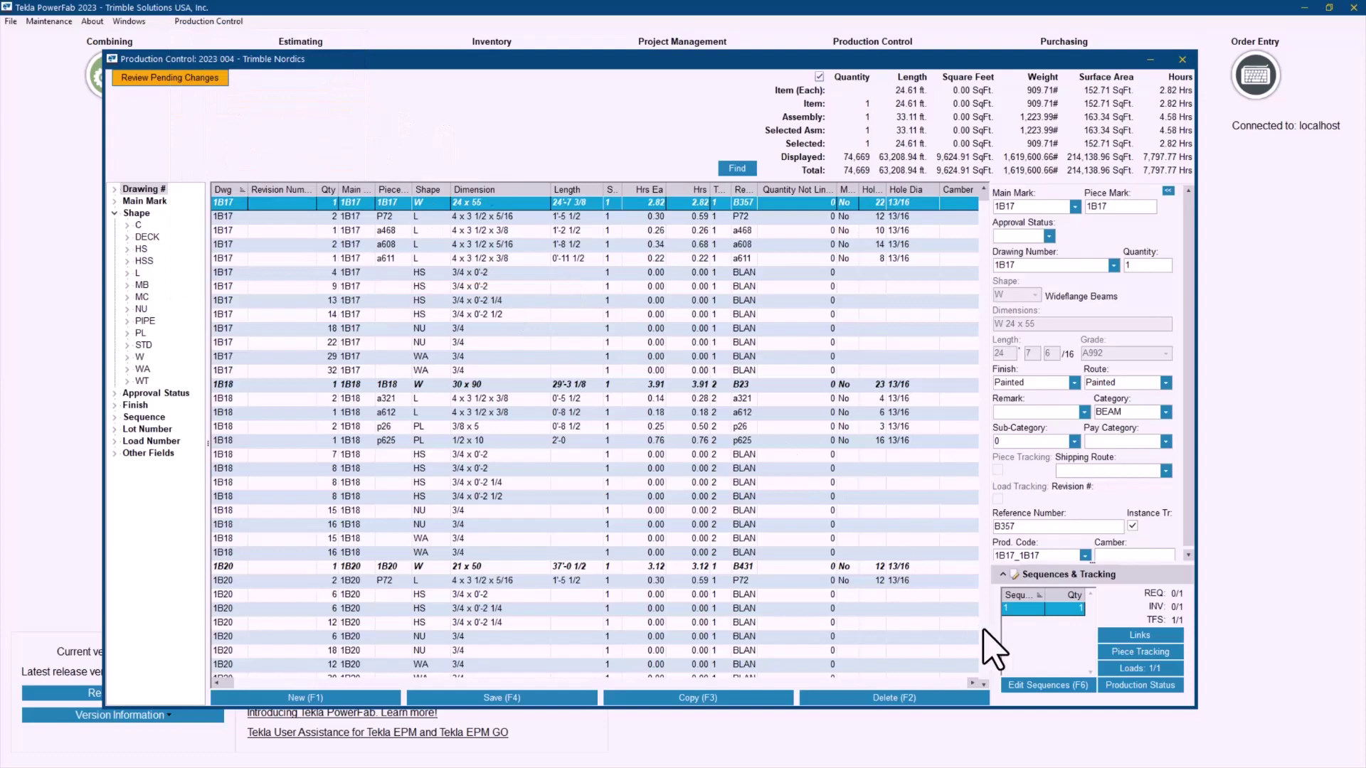
Step: Confirm assembly 1C3 is currently W 14 x 99, then open the job's pending revision changes
{"action": "scroll", "coordinate": [985, 630], "scroll_direction": "down", "scroll_amount": 20}
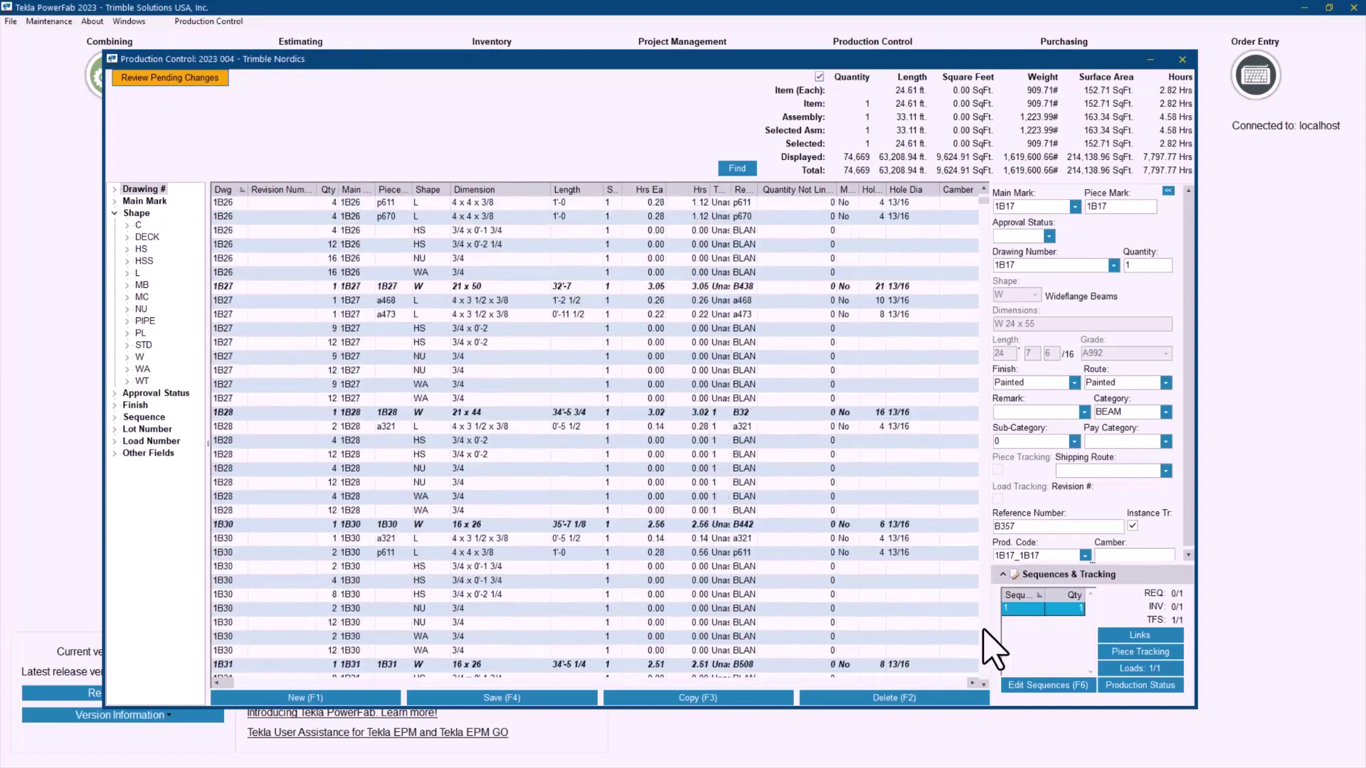
{"action": "scroll", "coordinate": [984, 630], "scroll_direction": "down", "scroll_amount": 11}
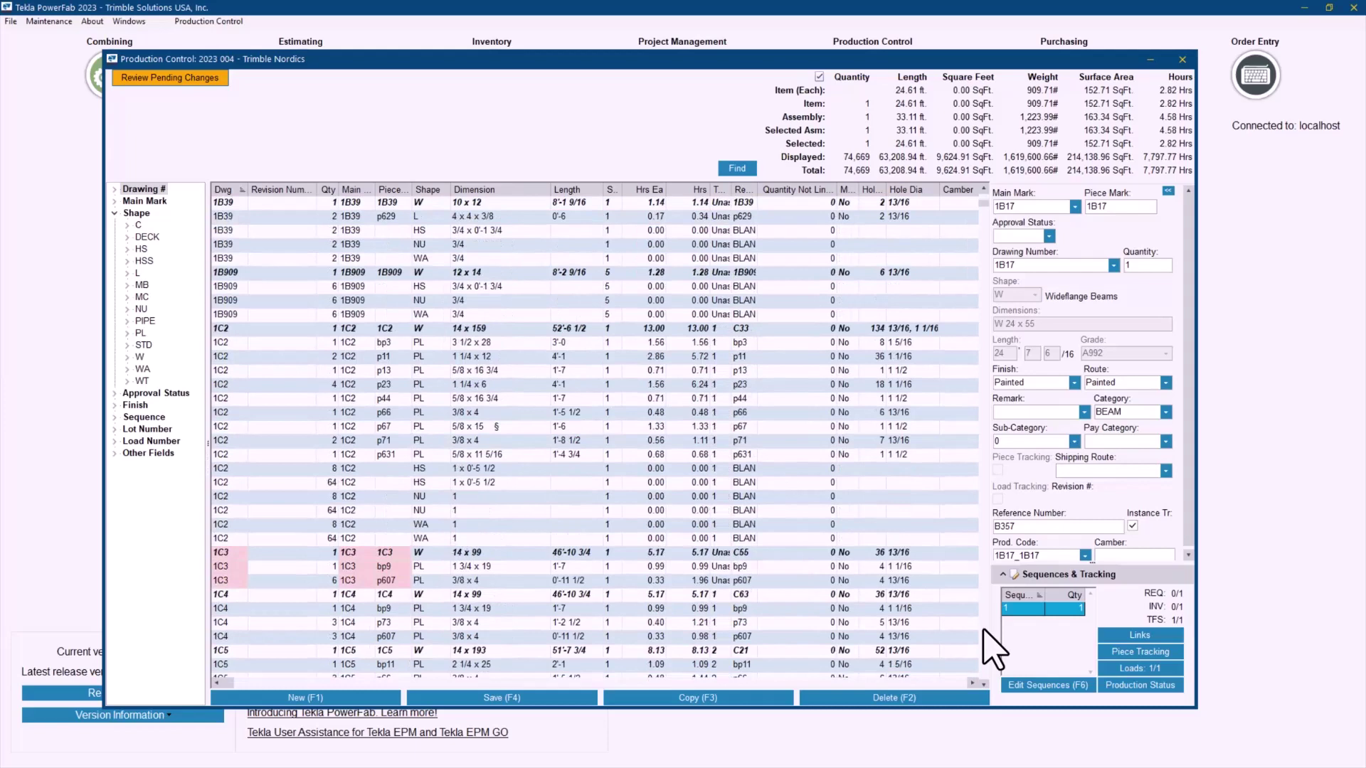
{"action": "left_click", "coordinate": [235, 554]}
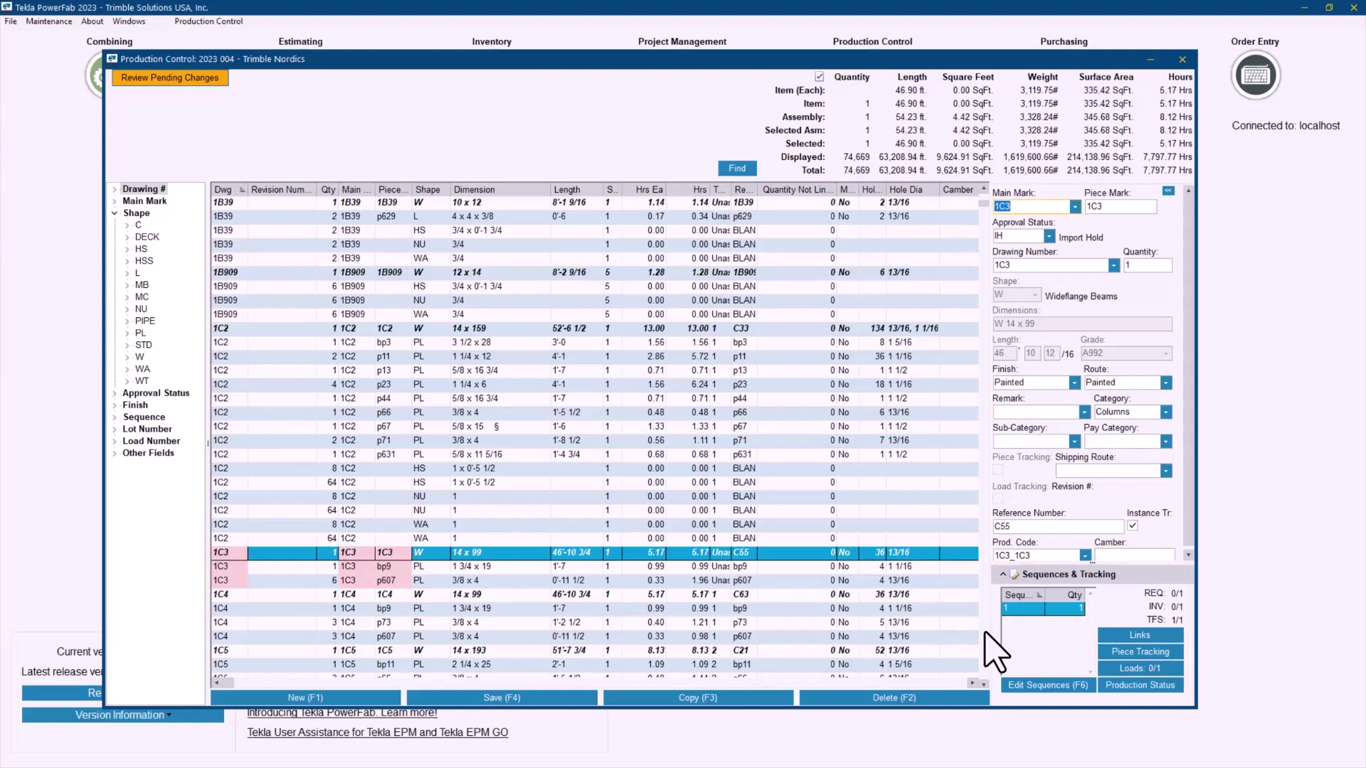
{"action": "left_click", "coordinate": [182, 80]}
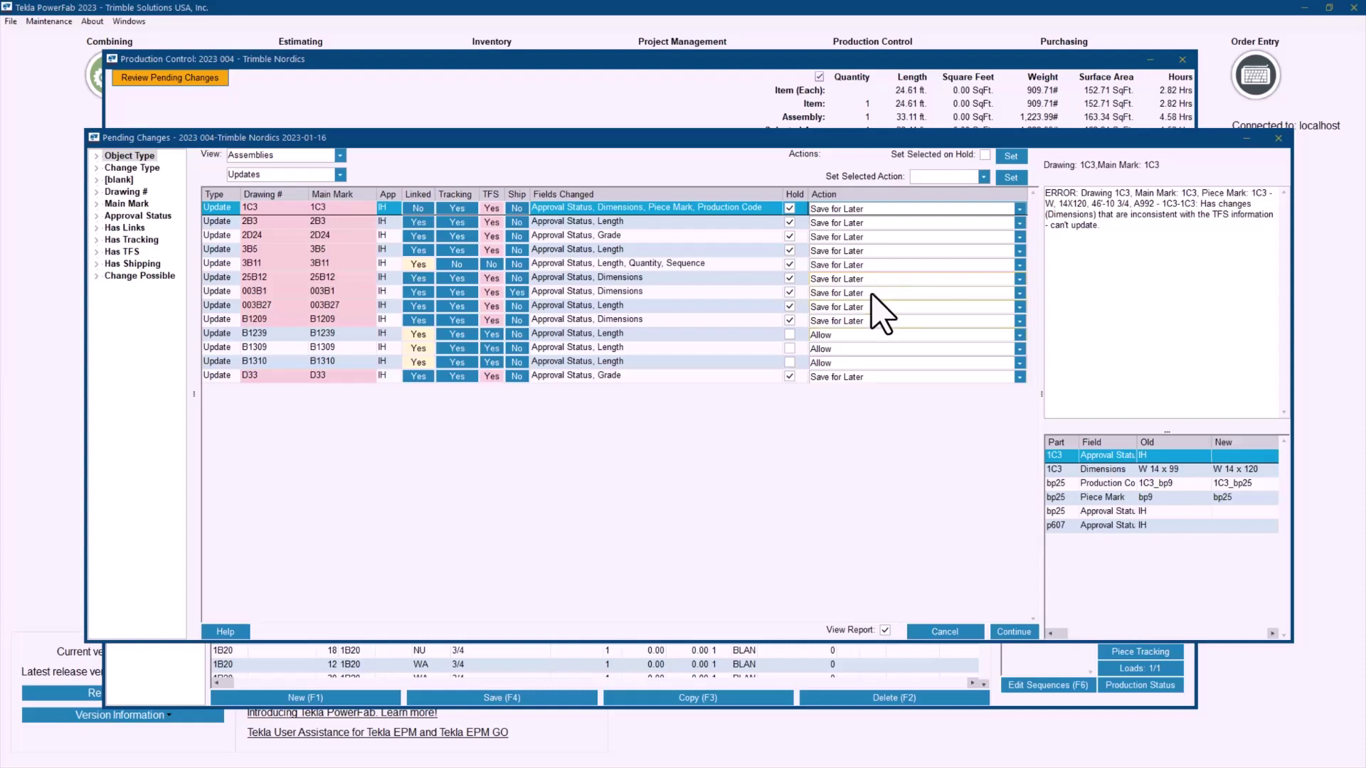
Step: Keep D33 on Save for Later and view its A500-GR.B to A500-Gr C grade change and TFS conflict
{"action": "left_click", "coordinate": [839, 378]}
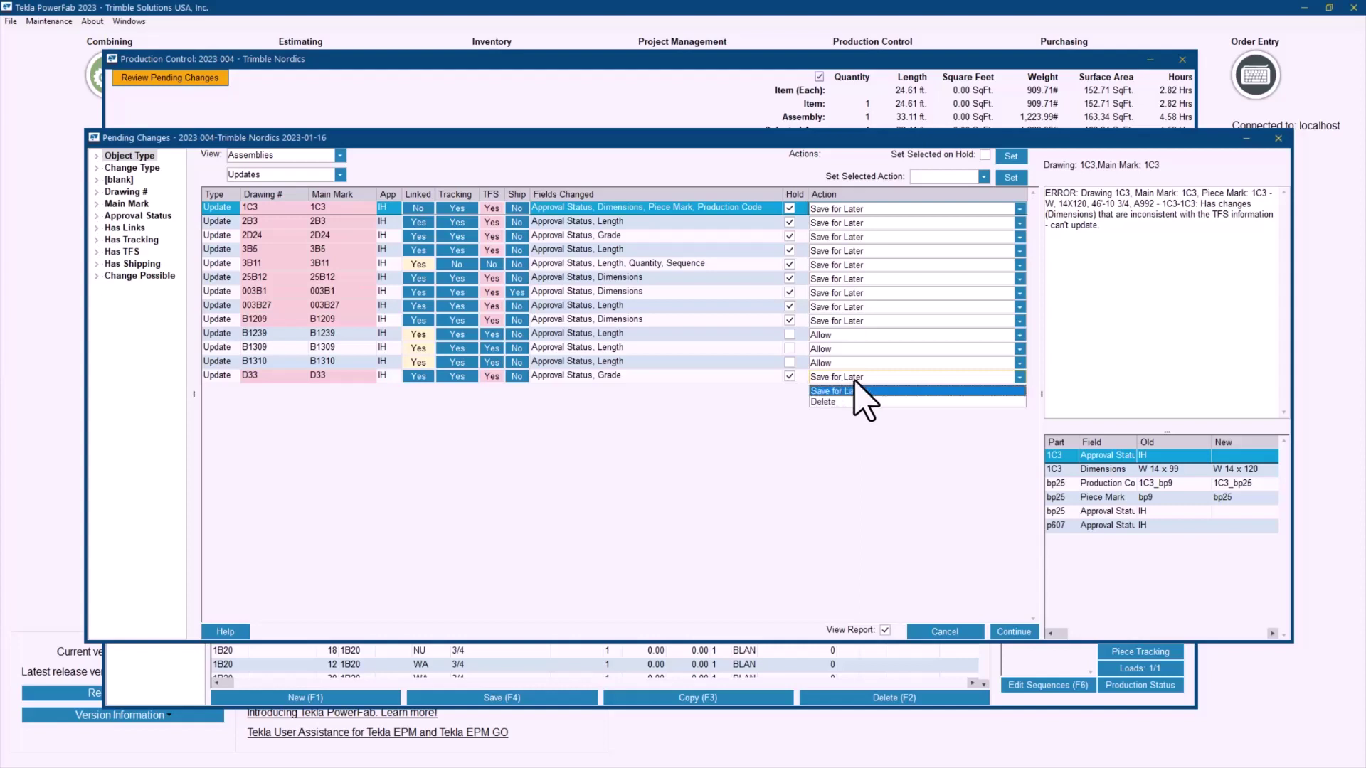
{"action": "left_click", "coordinate": [945, 390]}
{"action": "left_click", "coordinate": [295, 378]}
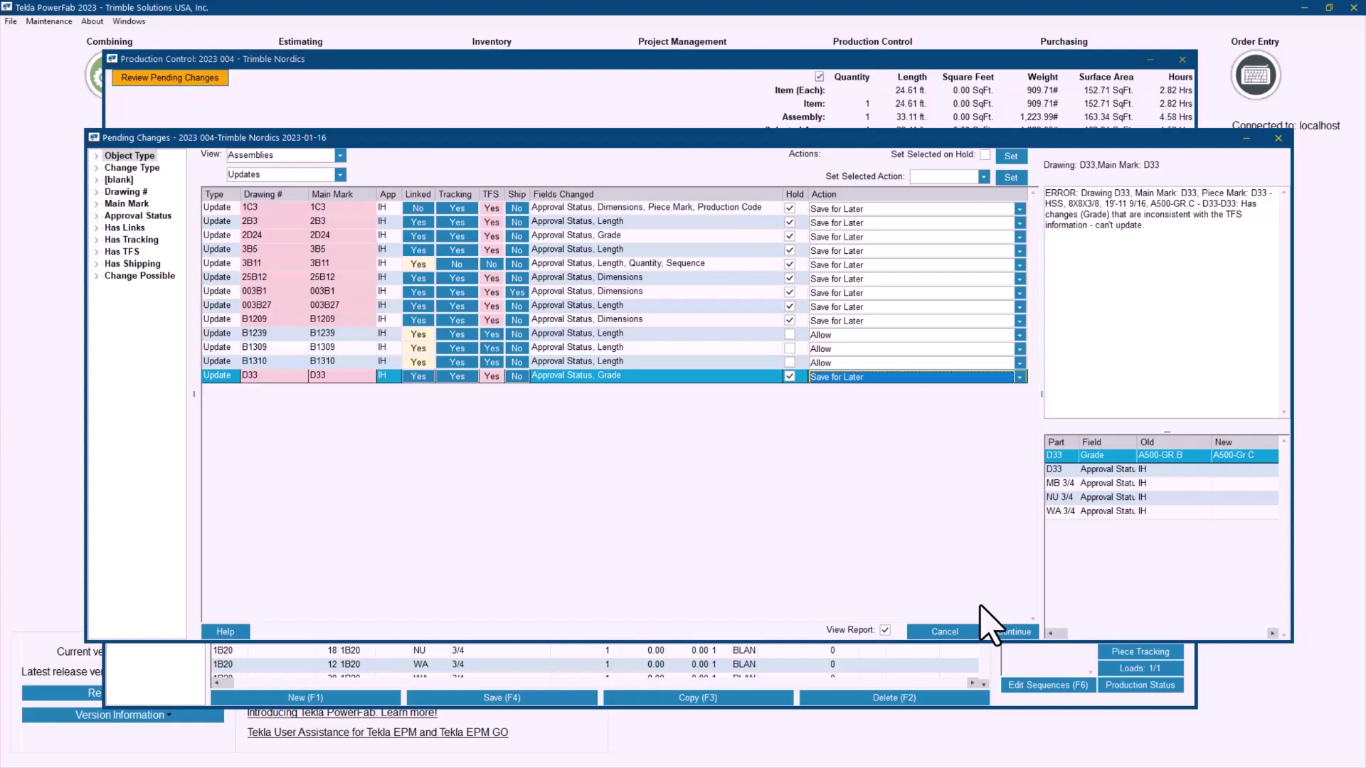
Step: Reverse D33's single take-from-stock quantity, returning its material to inventory
{"action": "left_click", "coordinate": [491, 377]}
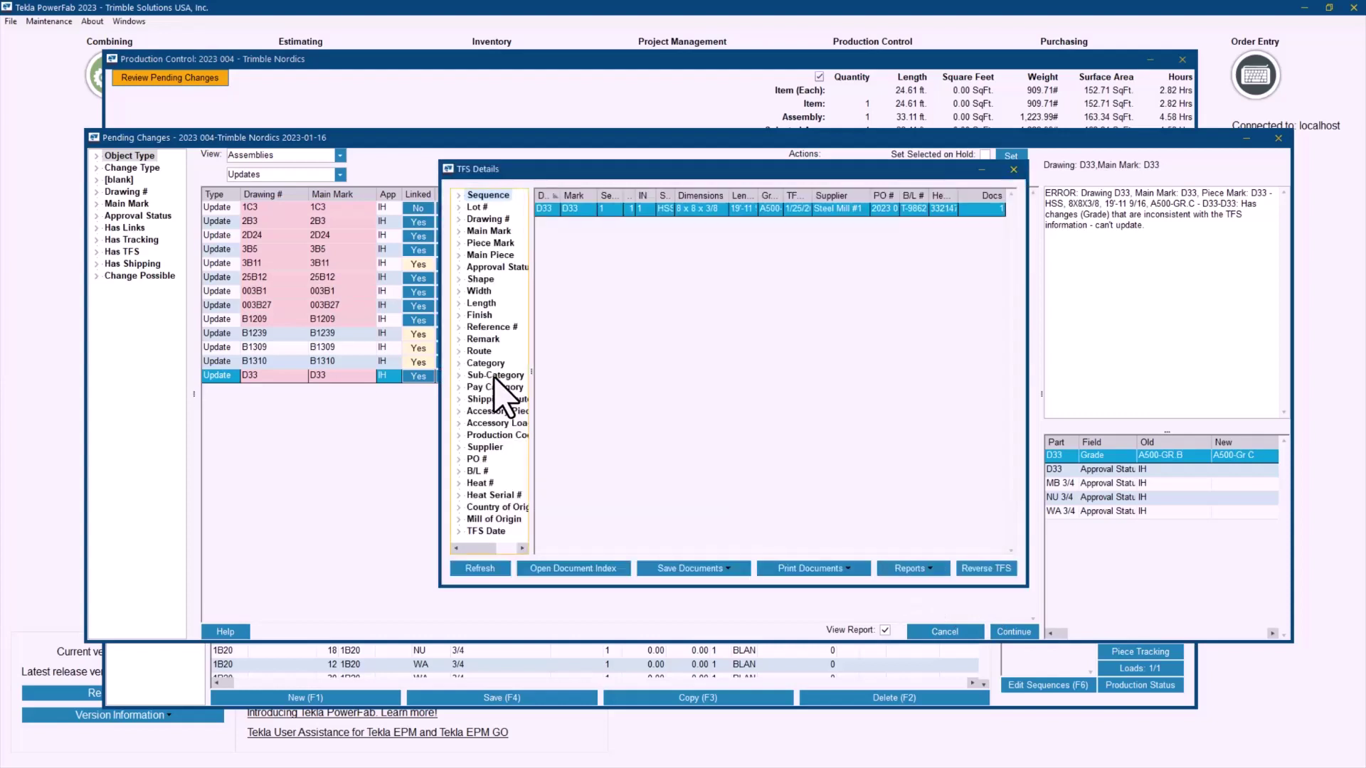
{"action": "left_click", "coordinate": [983, 569]}
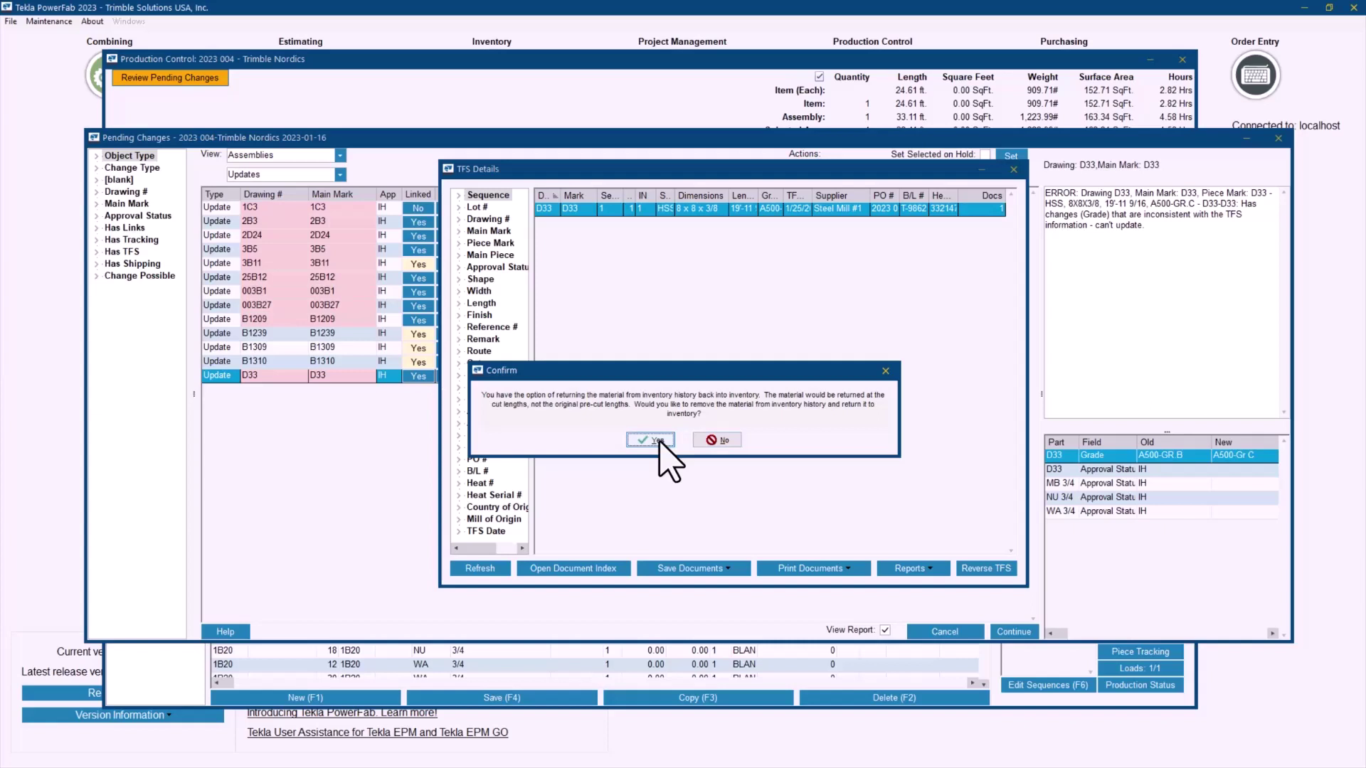
{"action": "left_click", "coordinate": [657, 441]}
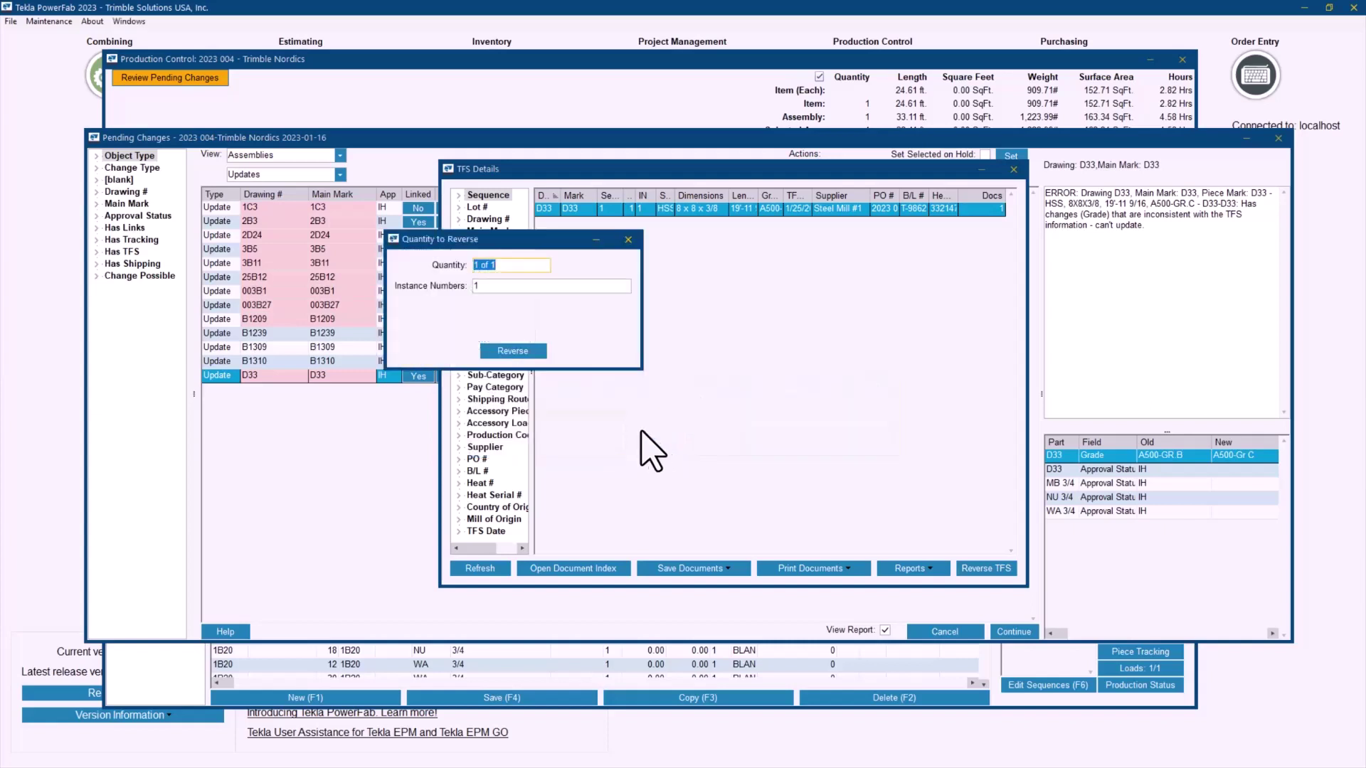
{"action": "left_click", "coordinate": [509, 351]}
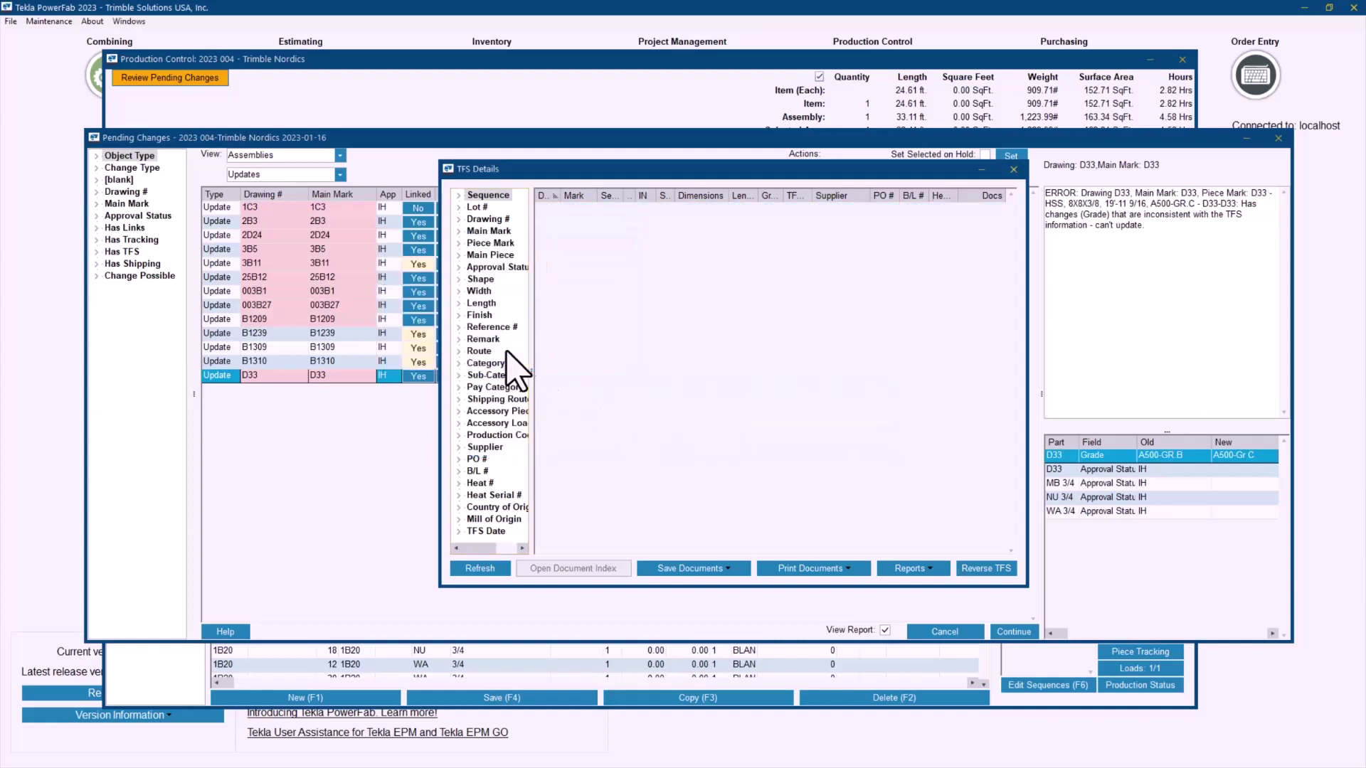
Step: Remove D33's three completions for stations 20–30 (Layout/Fitup, Weld, Quality Control), leaving zero completed
{"action": "left_click", "coordinate": [1013, 170]}
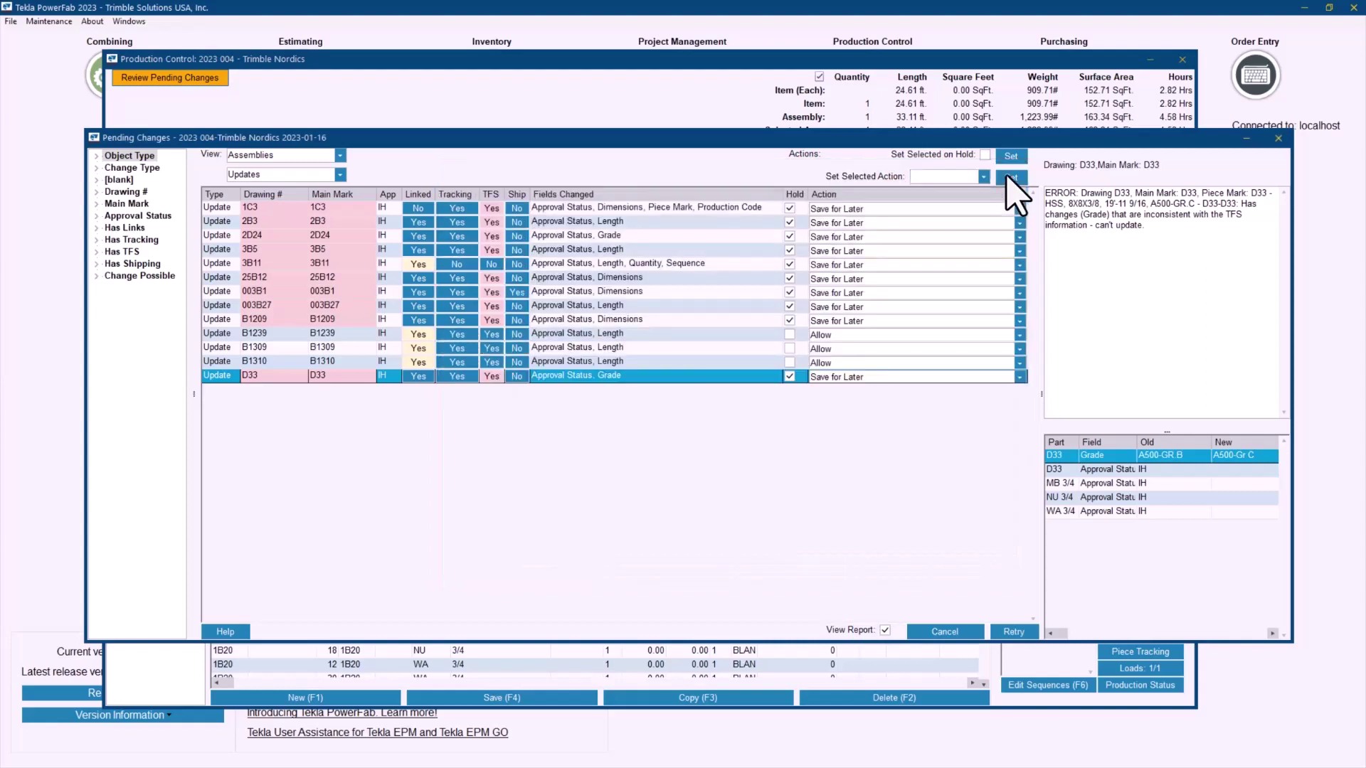
{"action": "double_click", "coordinate": [457, 377]}
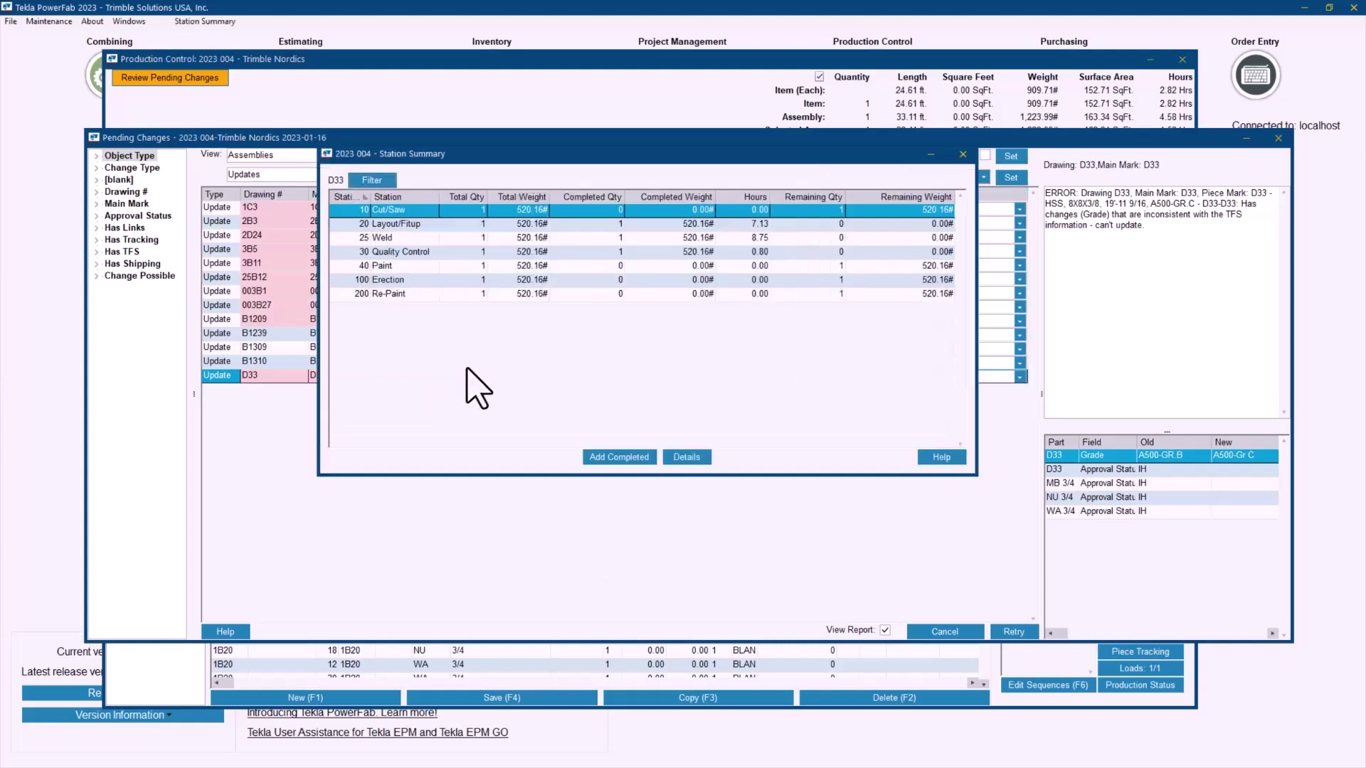
{"action": "left_click", "coordinate": [595, 224]}
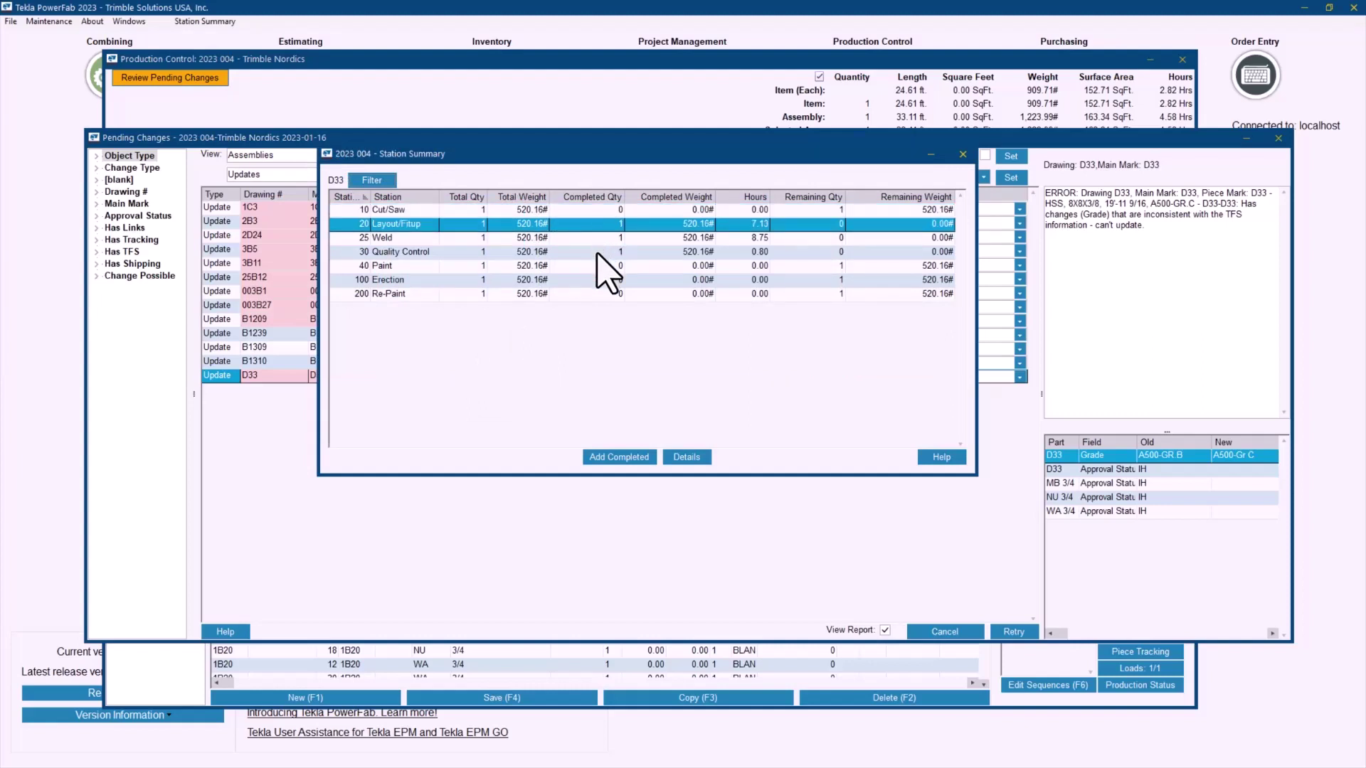
{"action": "left_click", "coordinate": [598, 252], "text": "shift"}
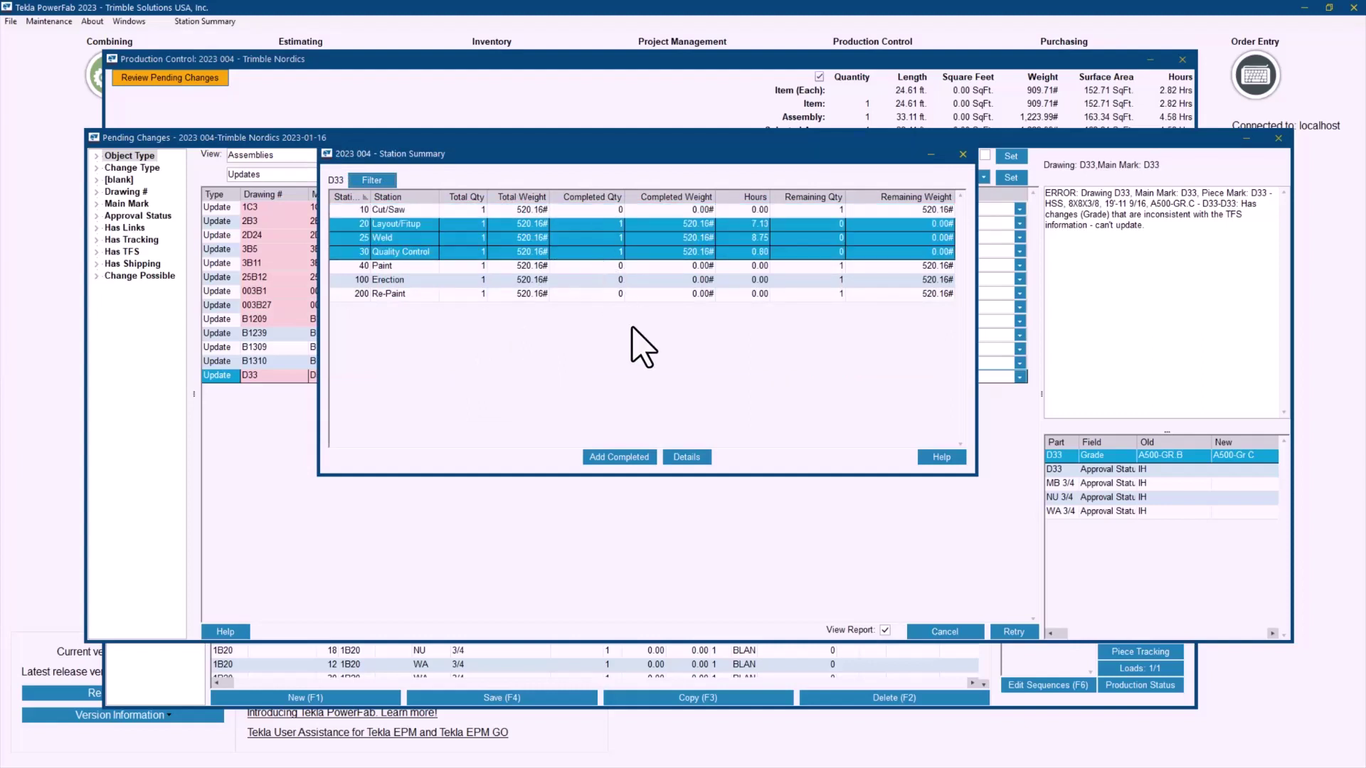
{"action": "left_click", "coordinate": [687, 458]}
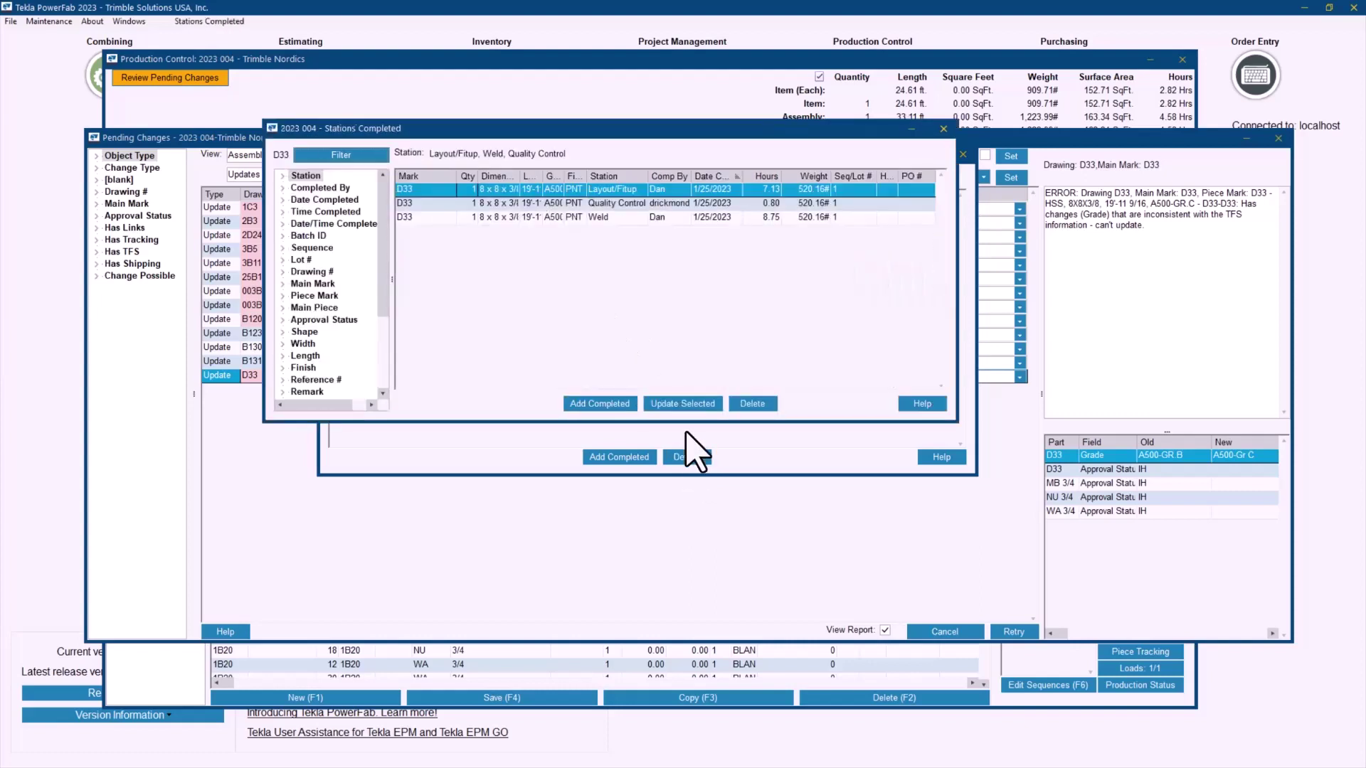
{"action": "left_click", "coordinate": [749, 404]}
{"action": "left_click", "coordinate": [649, 431]}
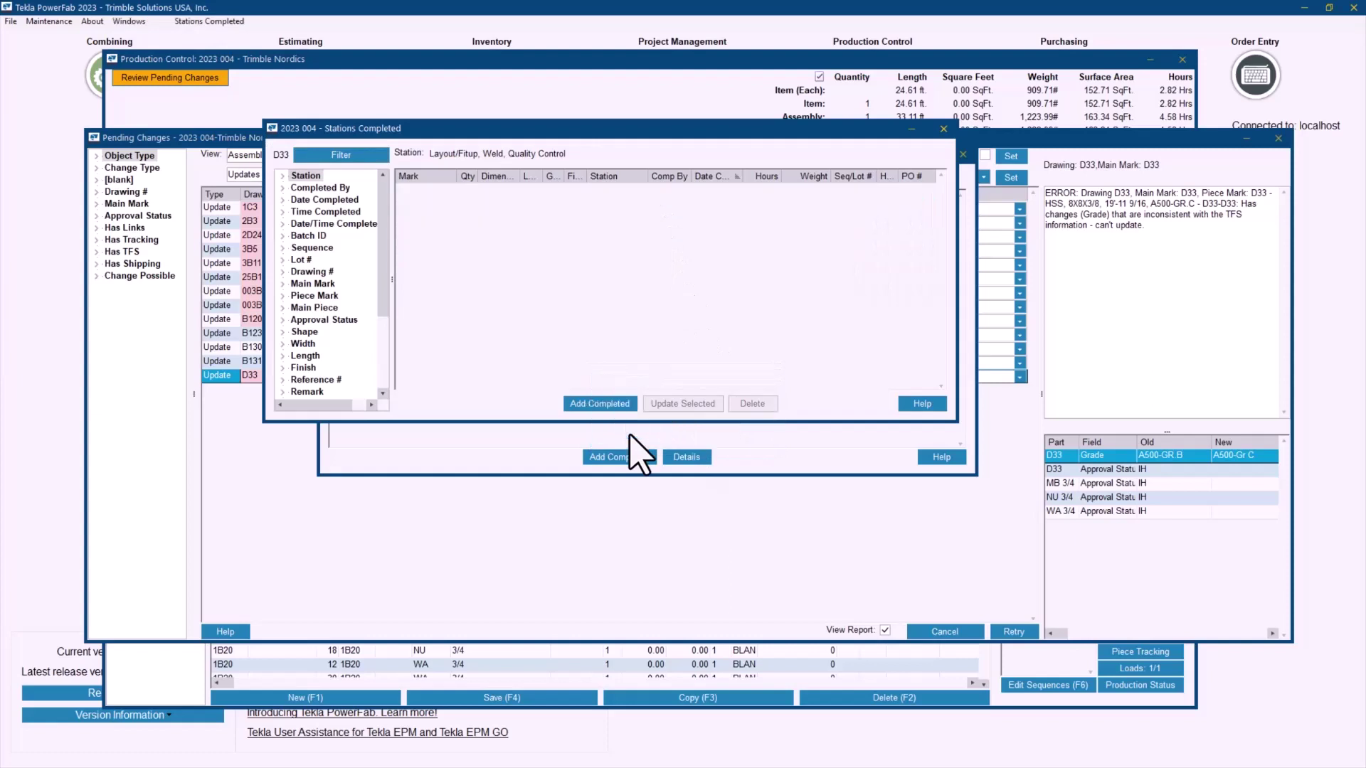
{"action": "left_click", "coordinate": [944, 130]}
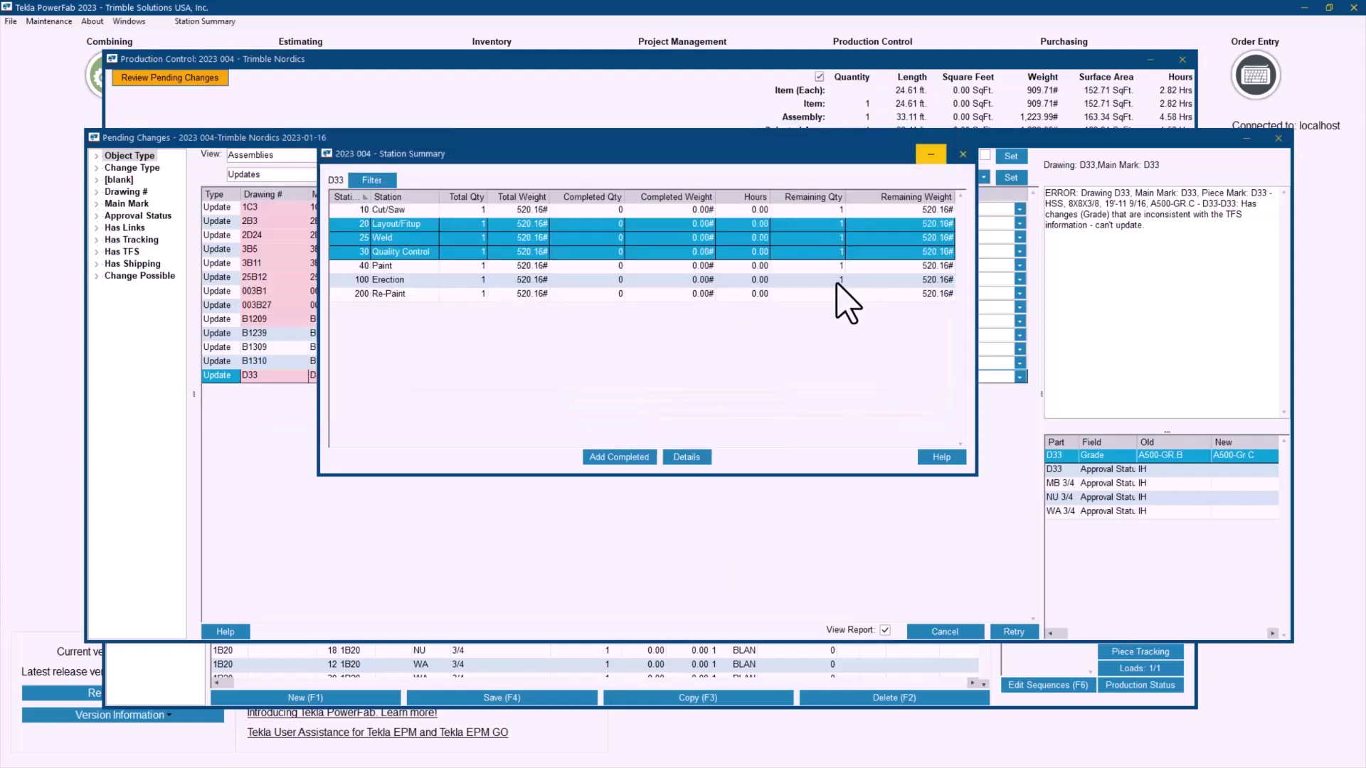
Step: Retry the pending-change check and set both D33 and B1239 to Allow
{"action": "left_click", "coordinate": [963, 155]}
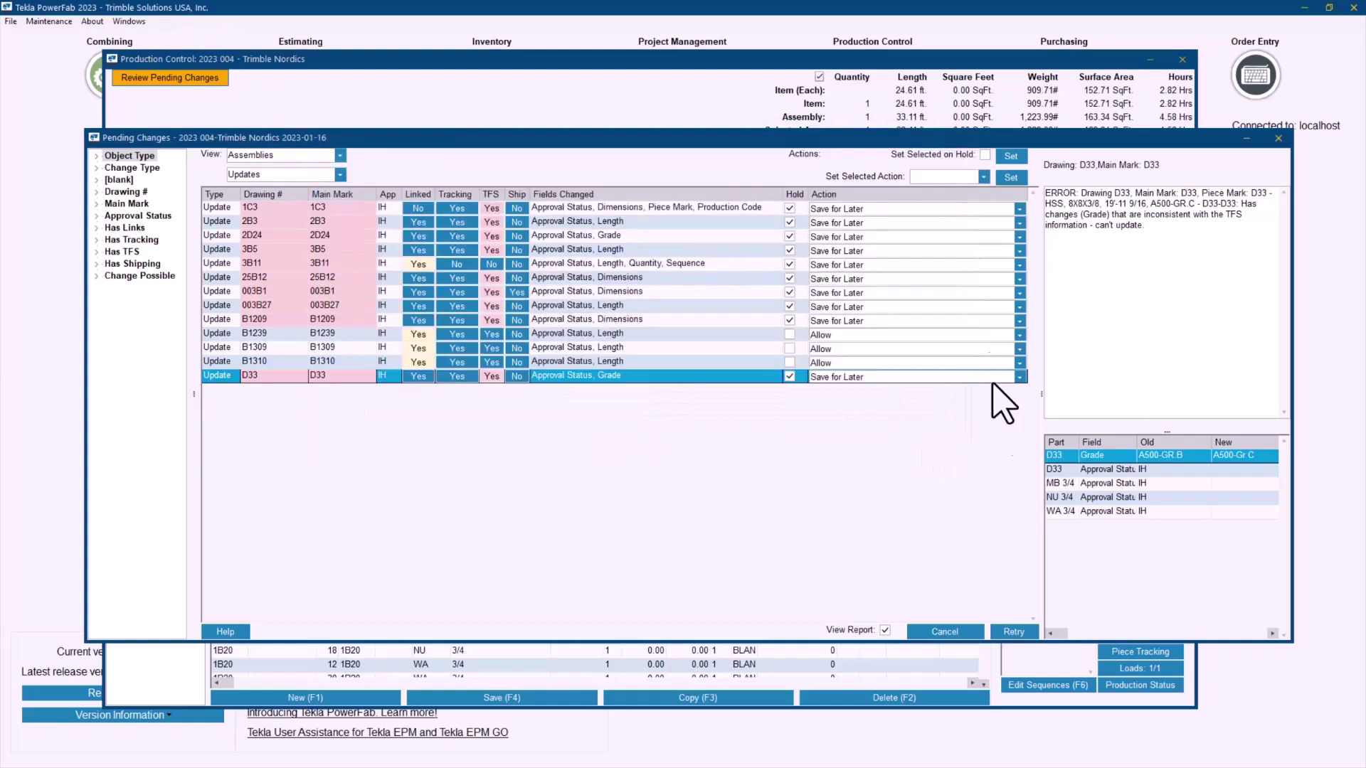
{"action": "left_click", "coordinate": [1024, 631]}
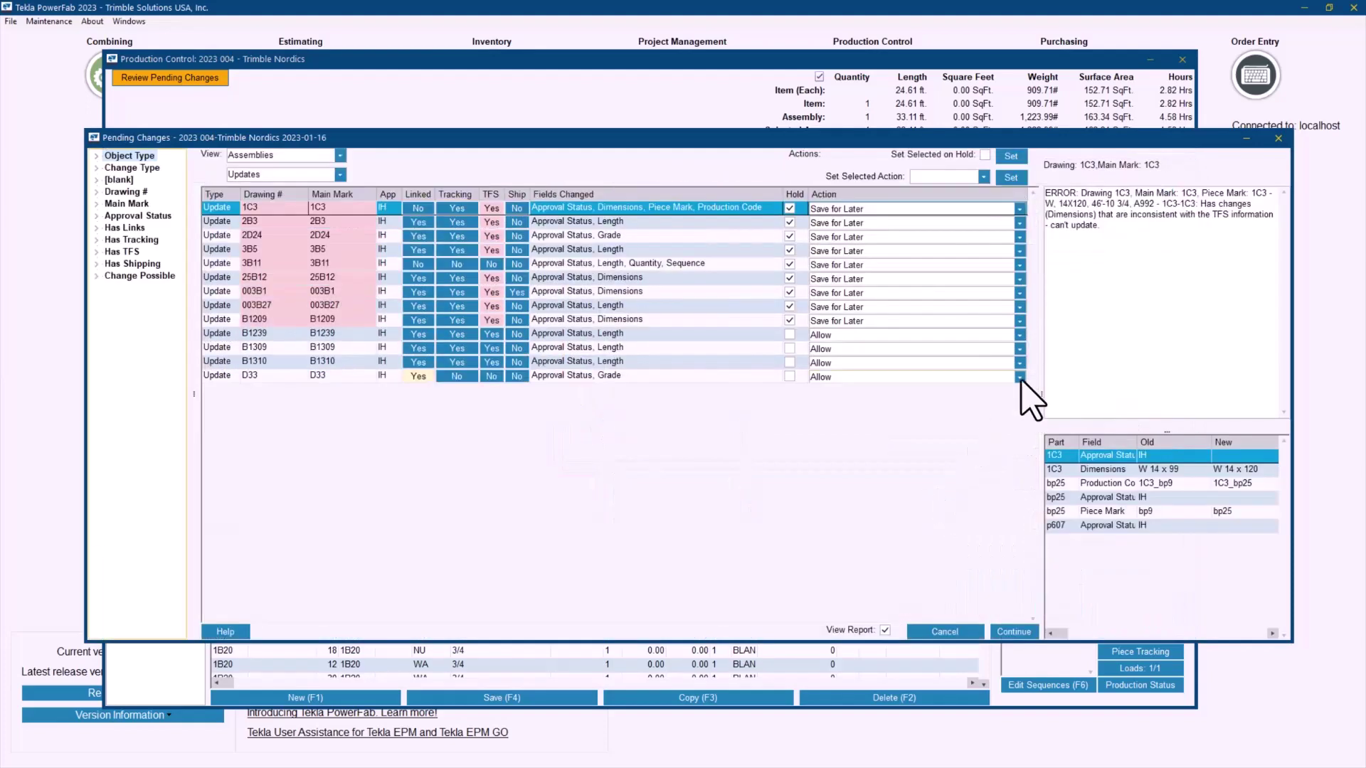
{"action": "left_click", "coordinate": [1020, 377]}
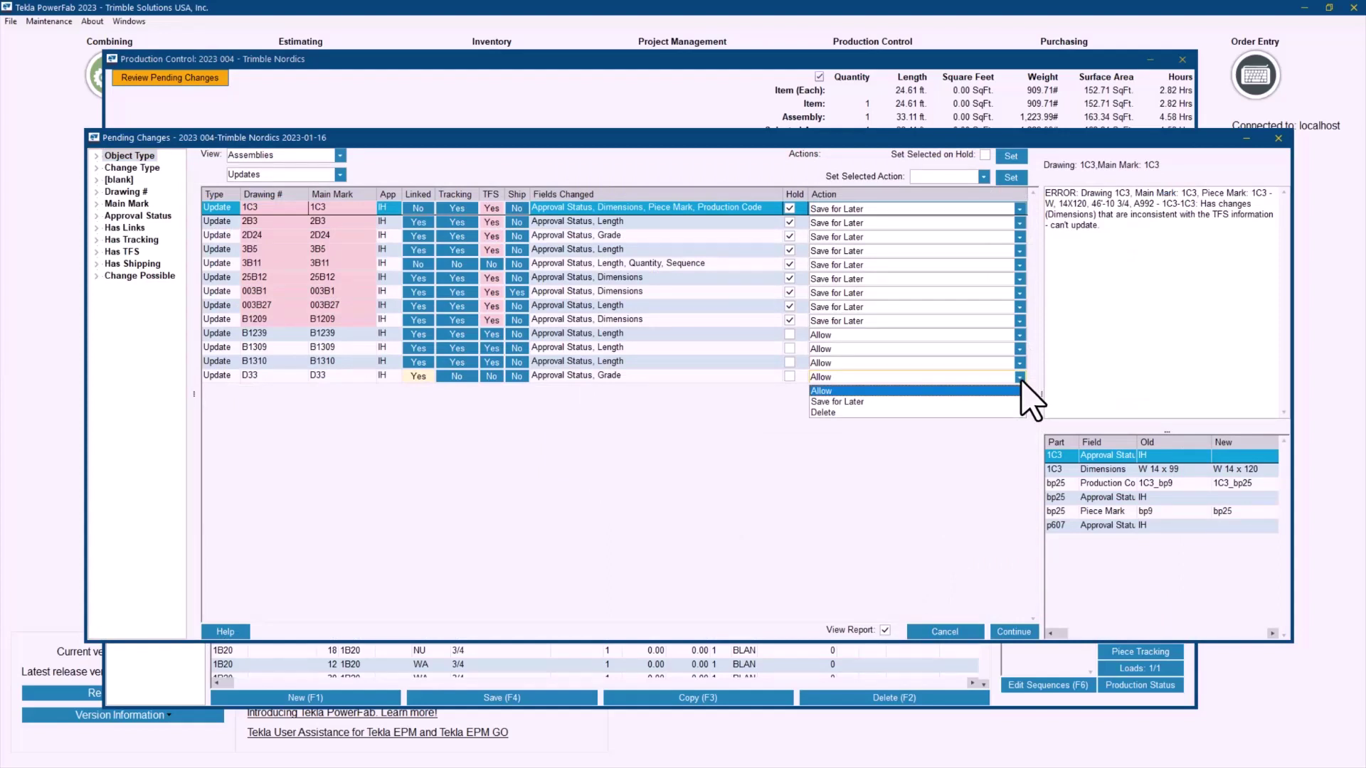
{"action": "left_click", "coordinate": [1021, 379]}
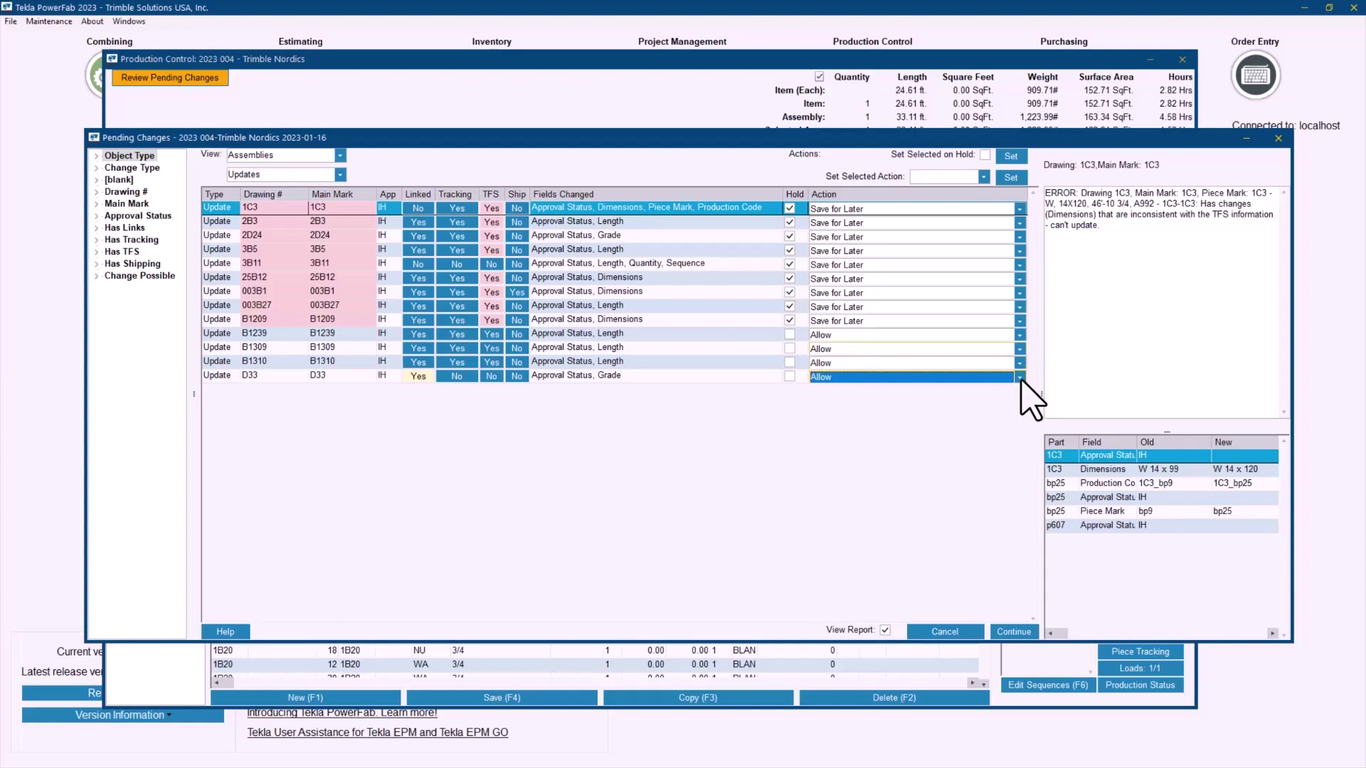
{"action": "left_click", "coordinate": [1020, 336]}
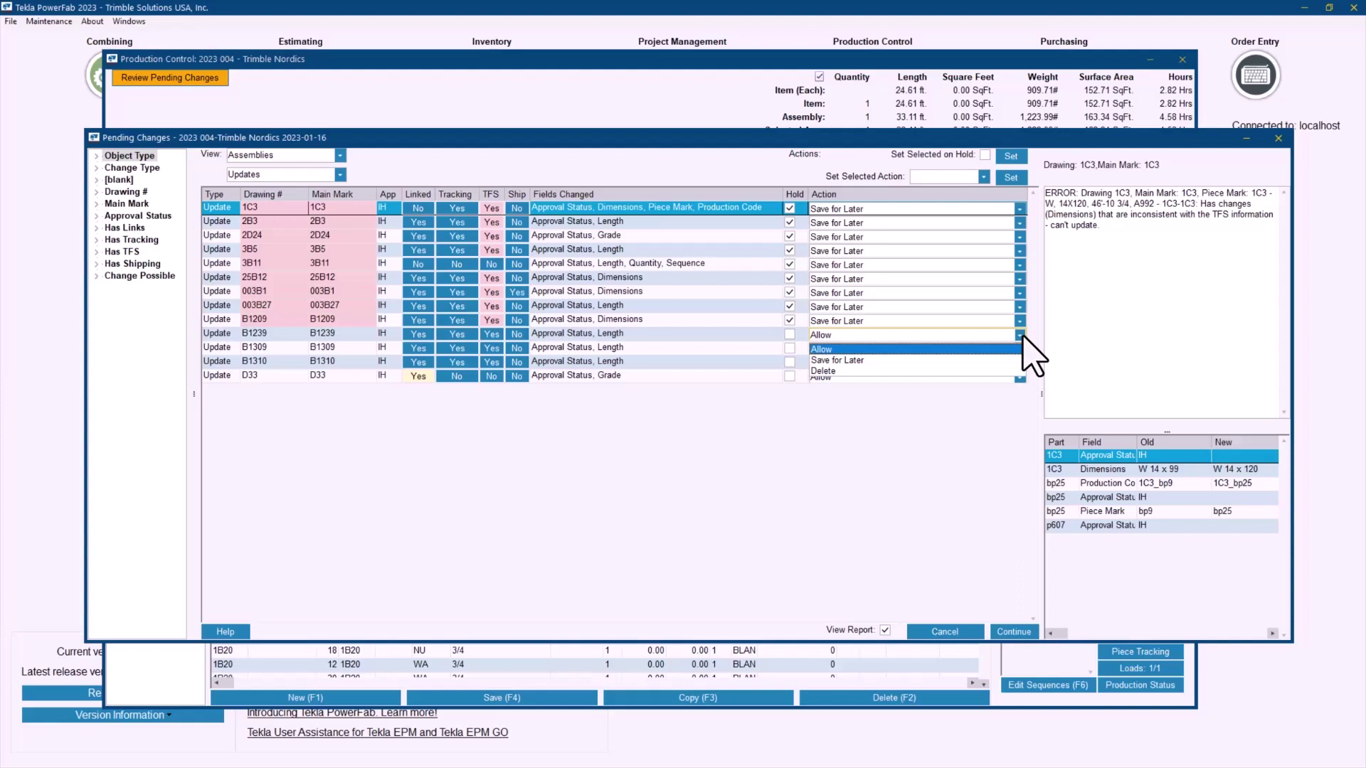
{"action": "left_click", "coordinate": [1021, 337]}
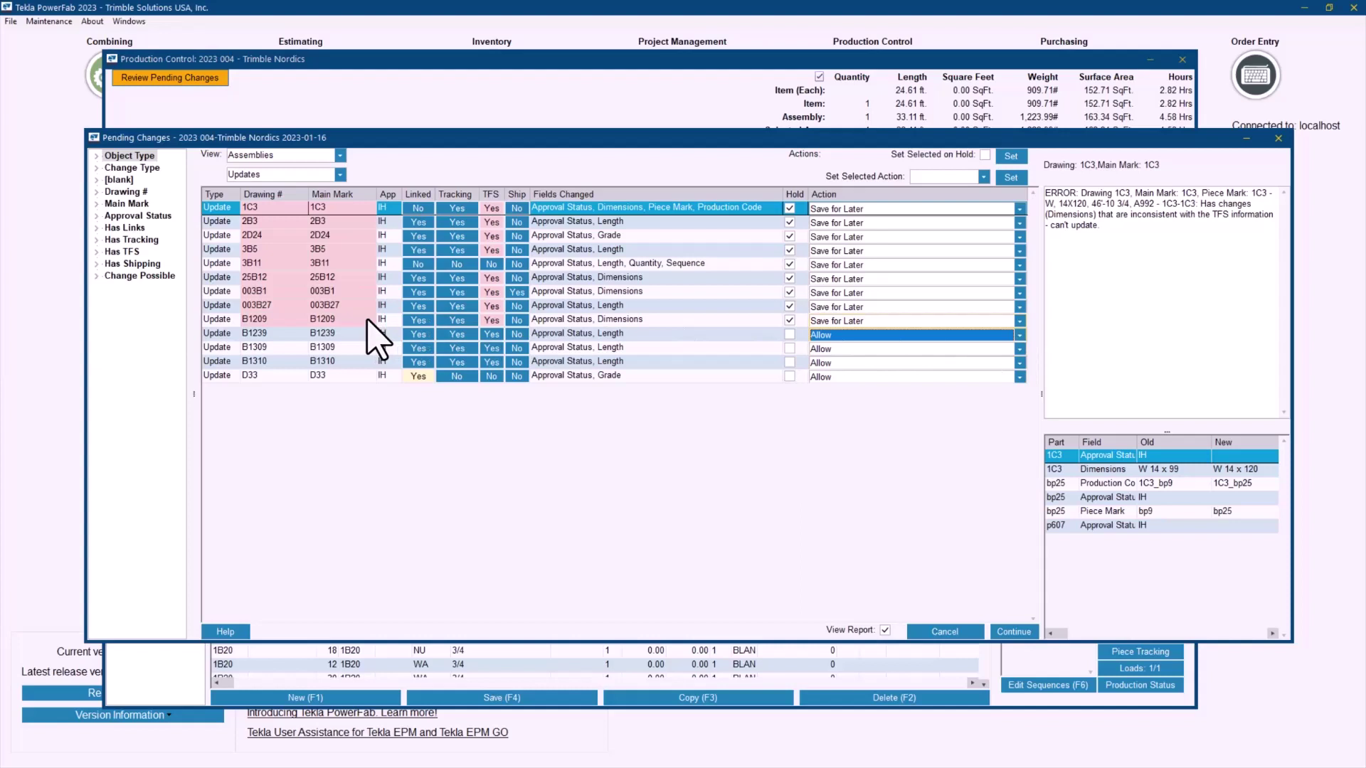
Step: Review 1C3's change to W 14 x 120, then delete its five completions from Cut/Saw through Paint
{"action": "left_click", "coordinate": [1181, 472]}
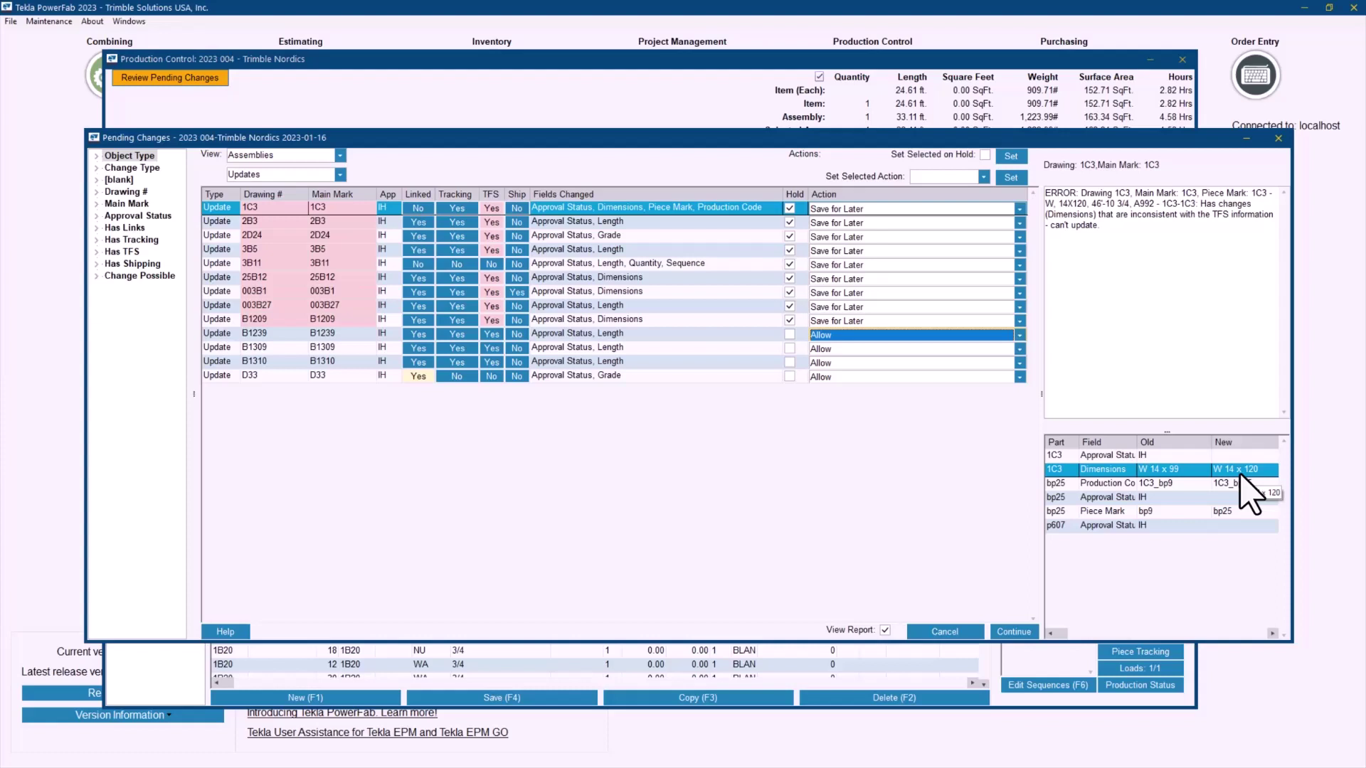
{"action": "left_click", "coordinate": [457, 209]}
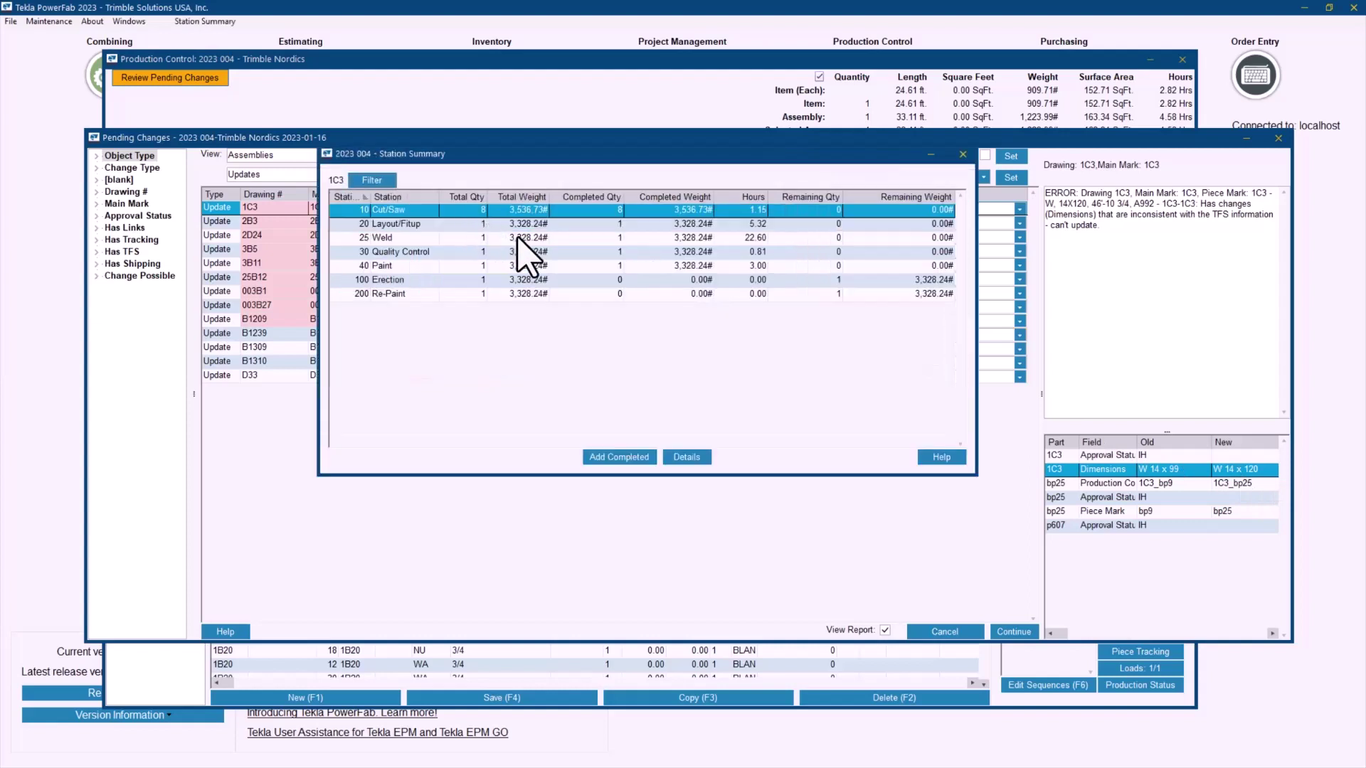
{"action": "left_click", "coordinate": [598, 268], "text": "shift"}
{"action": "left_click", "coordinate": [687, 457]}
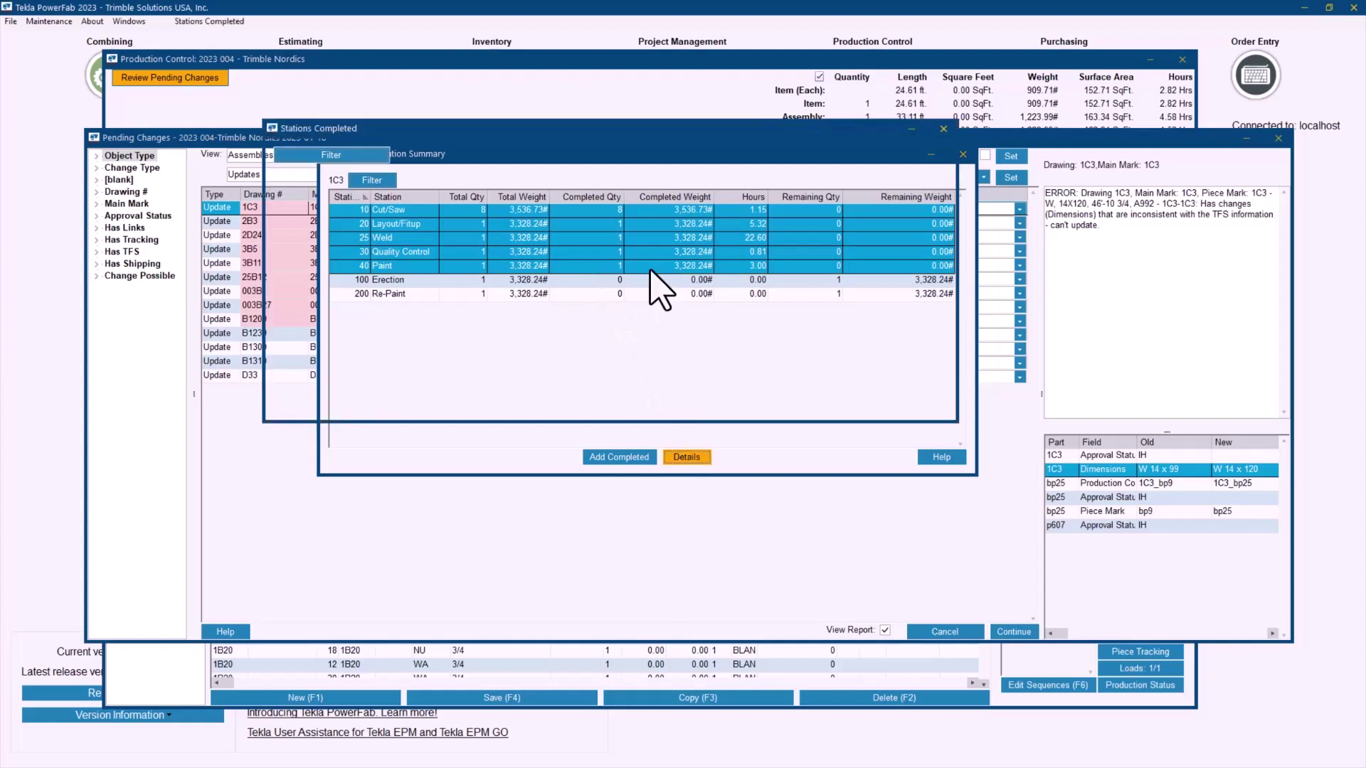
{"action": "right_click", "coordinate": [744, 285]}
{"action": "left_click", "coordinate": [747, 289]}
{"action": "left_click", "coordinate": [756, 404]}
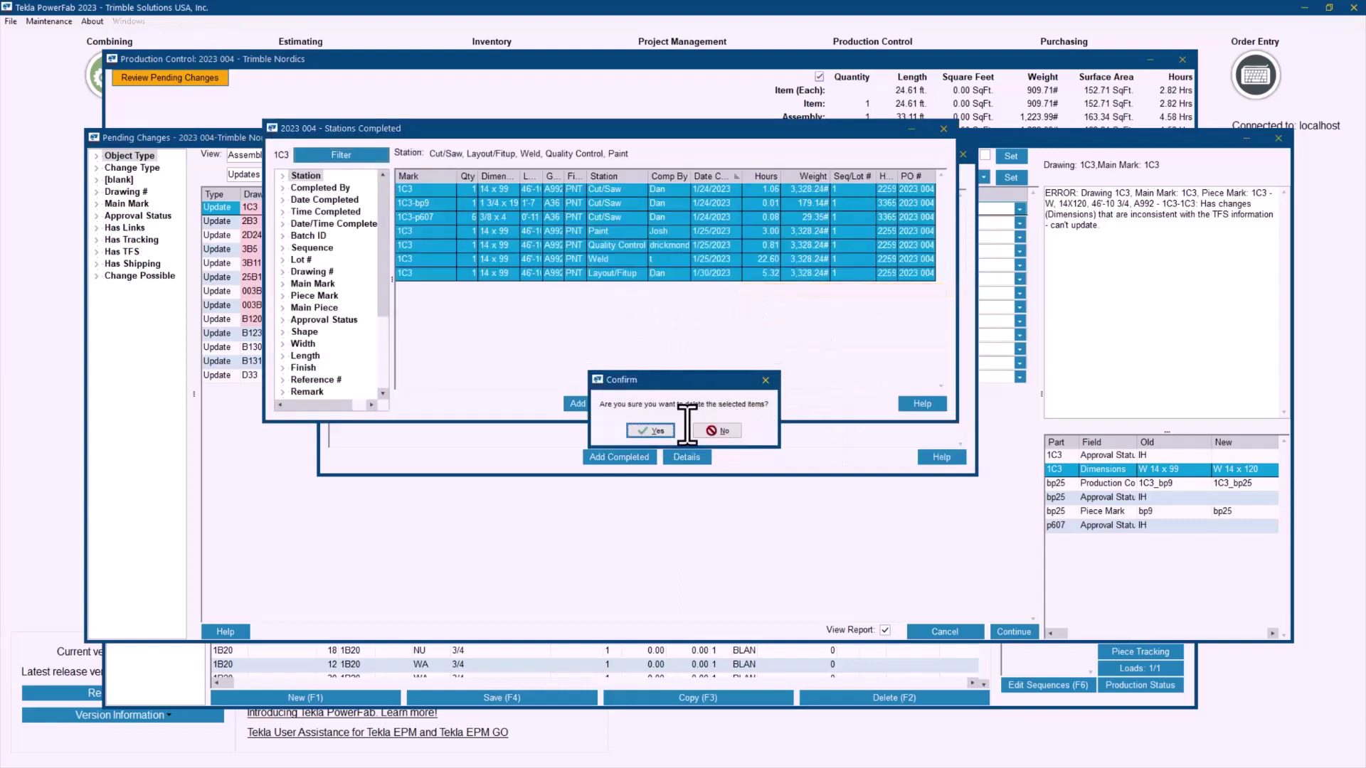
{"action": "left_click", "coordinate": [651, 430]}
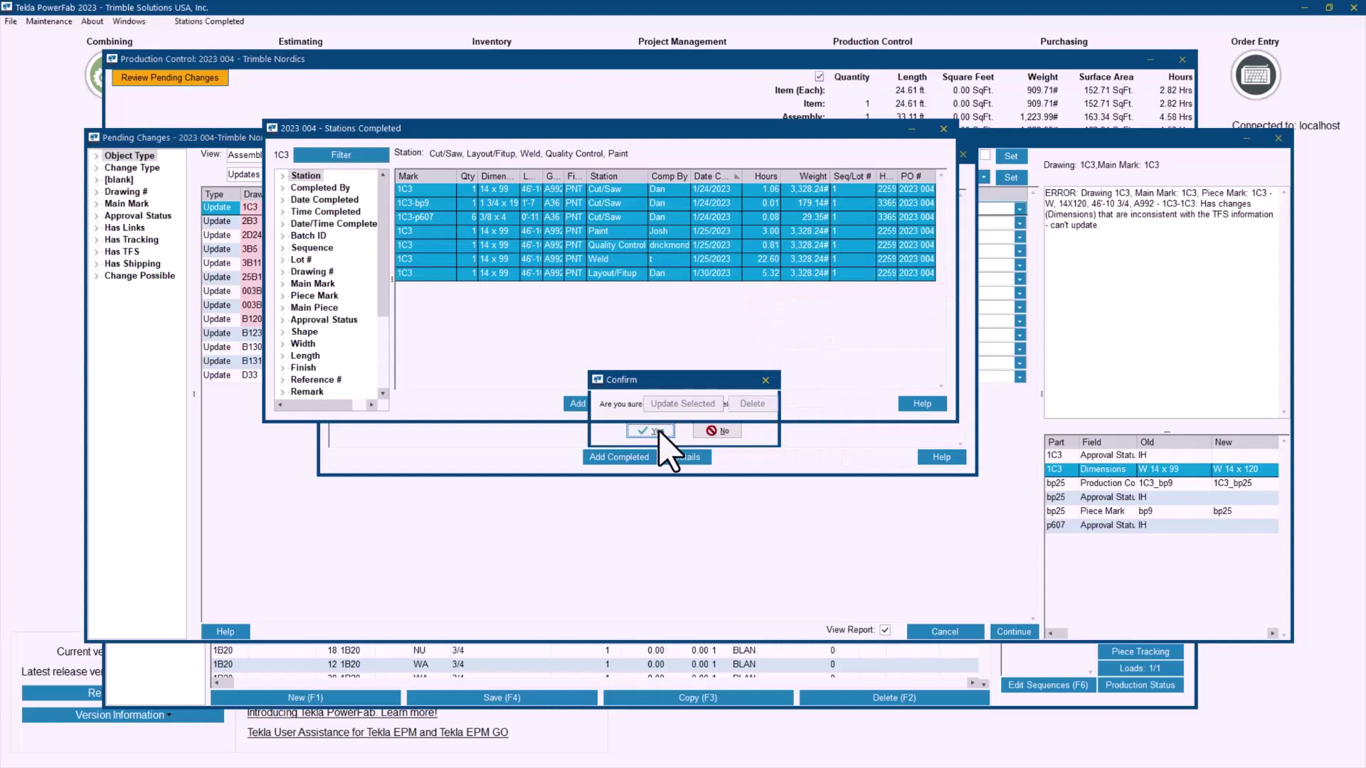
Step: Reverse 1 of 1 on 1C3's W 14 x 99 take-from-stock entry without returning it to inventory
{"action": "left_click", "coordinate": [939, 129]}
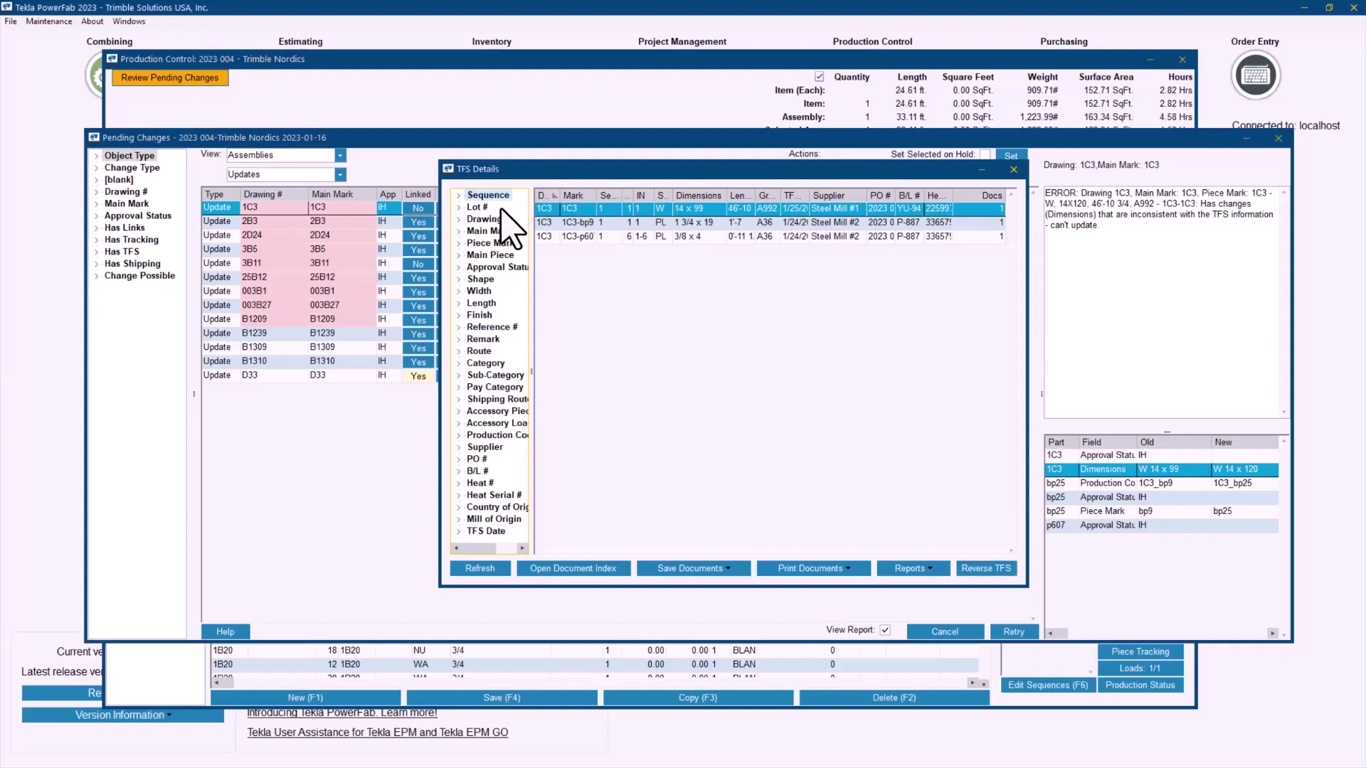
{"action": "left_click", "coordinate": [689, 238]}
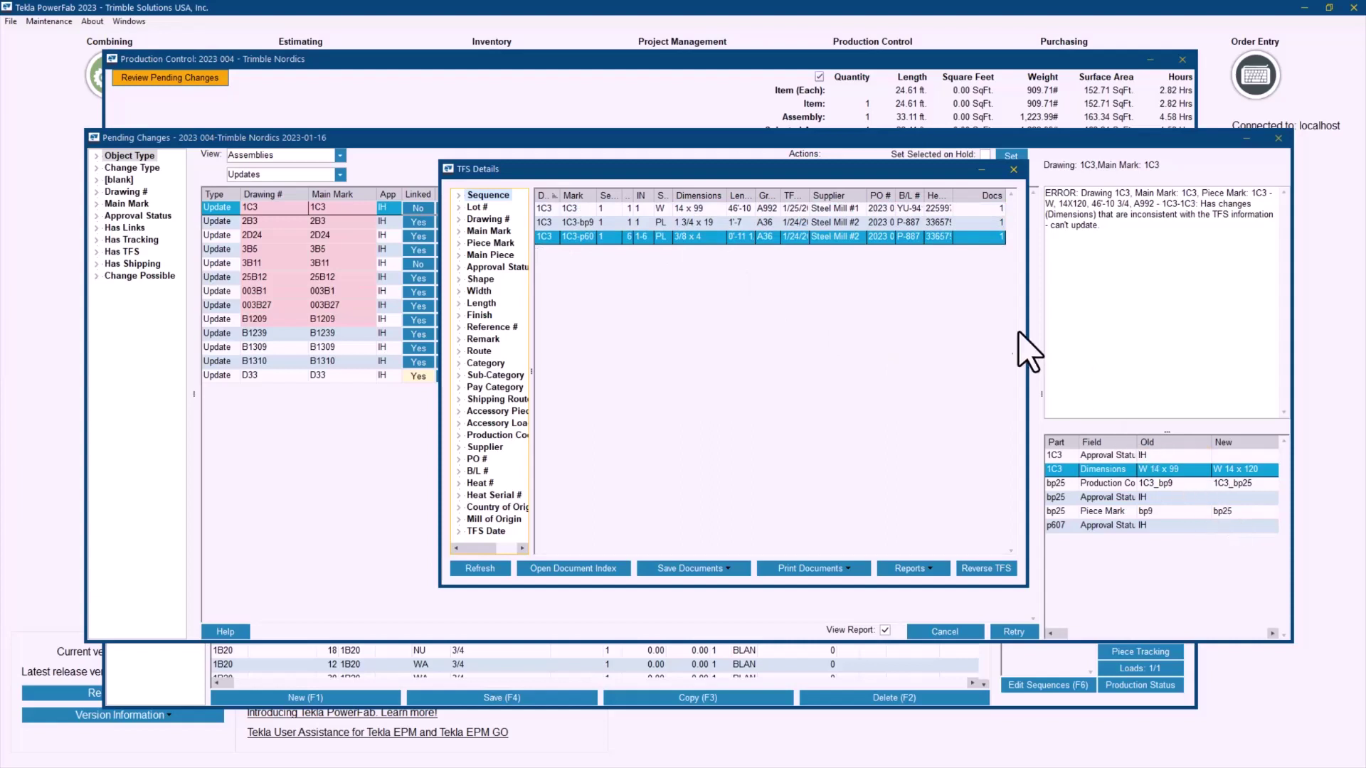
{"action": "left_click", "coordinate": [884, 212]}
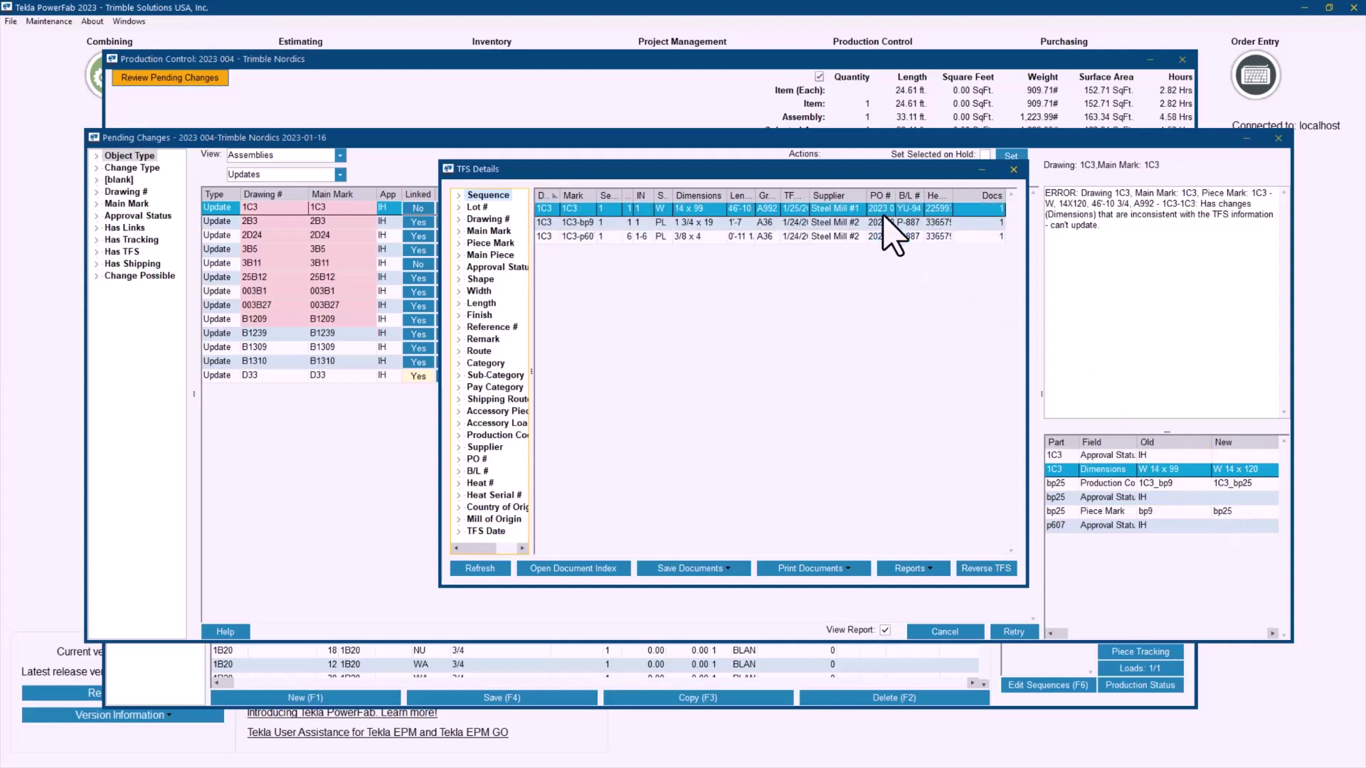
{"action": "left_click", "coordinate": [993, 567]}
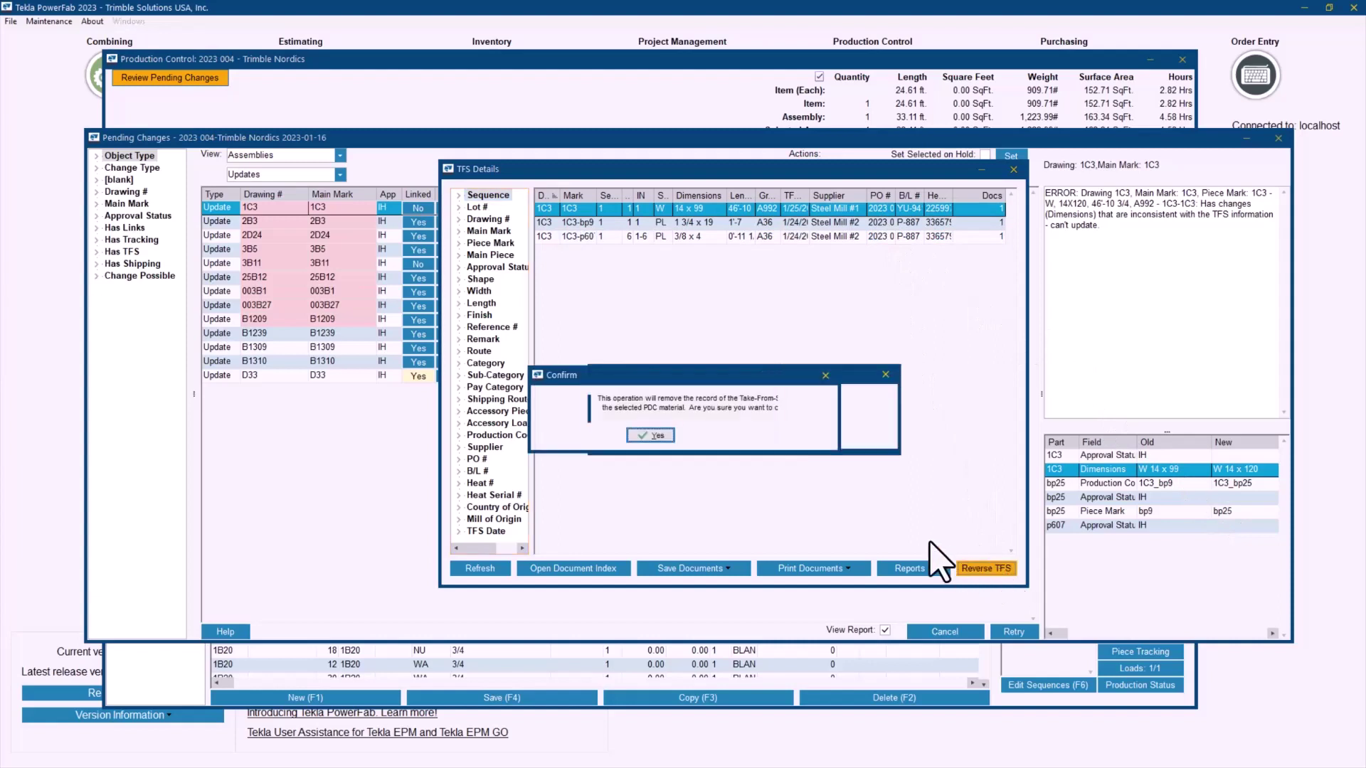
{"action": "left_click", "coordinate": [651, 435]}
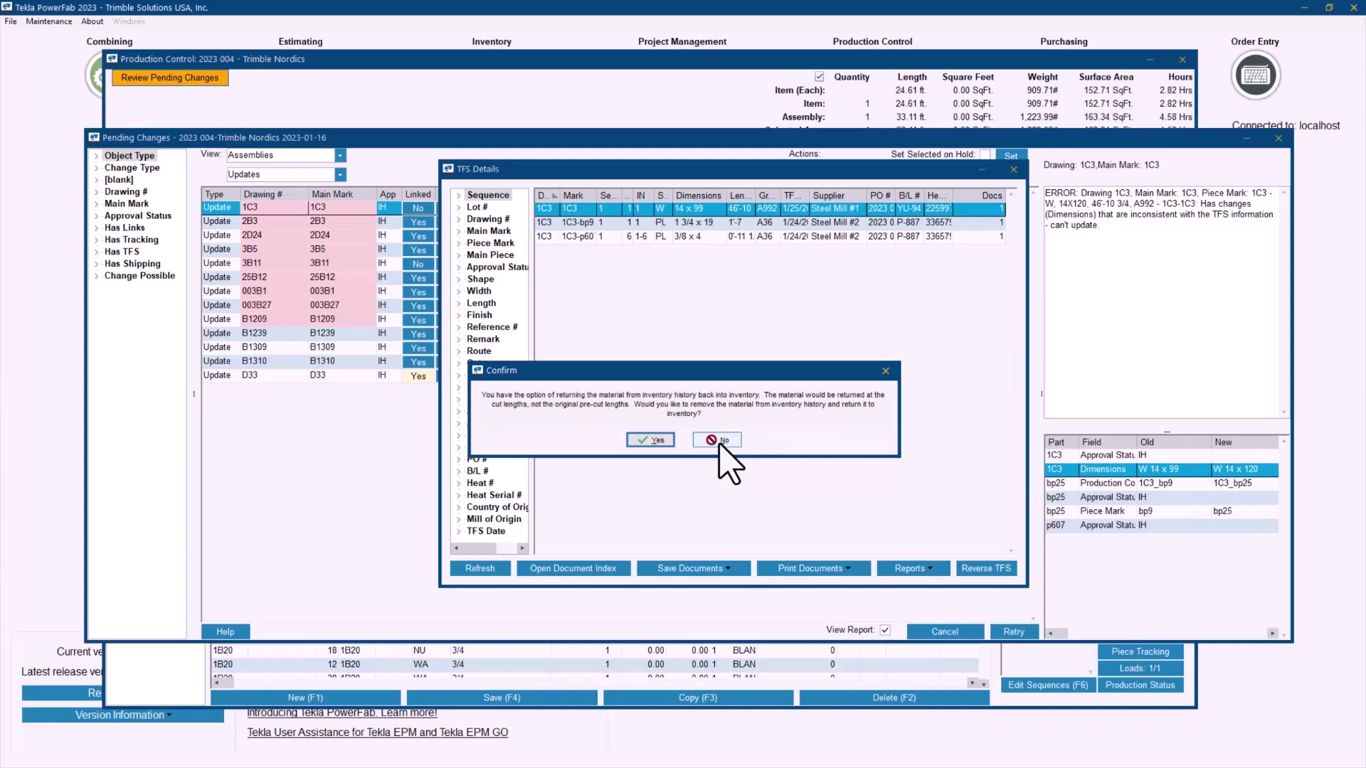
{"action": "left_click", "coordinate": [719, 442]}
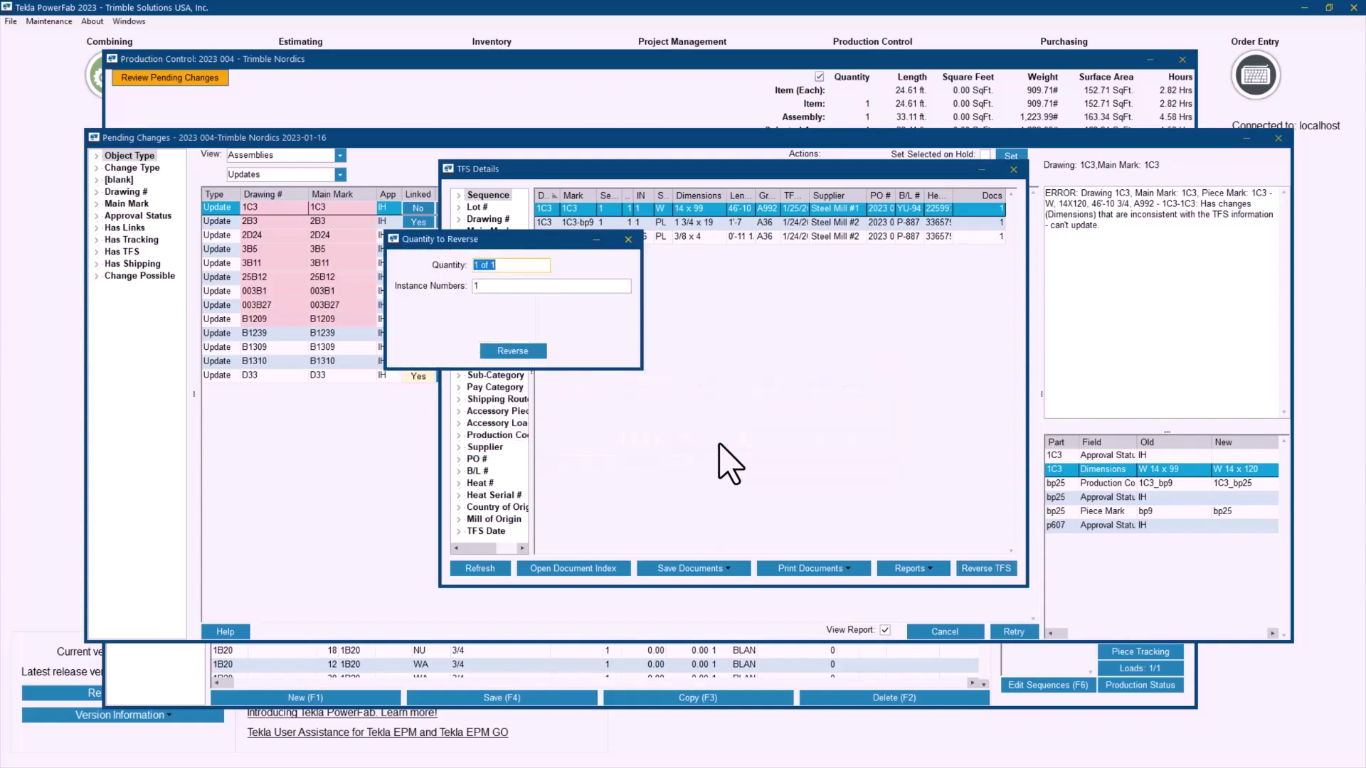
{"action": "left_click", "coordinate": [516, 352]}
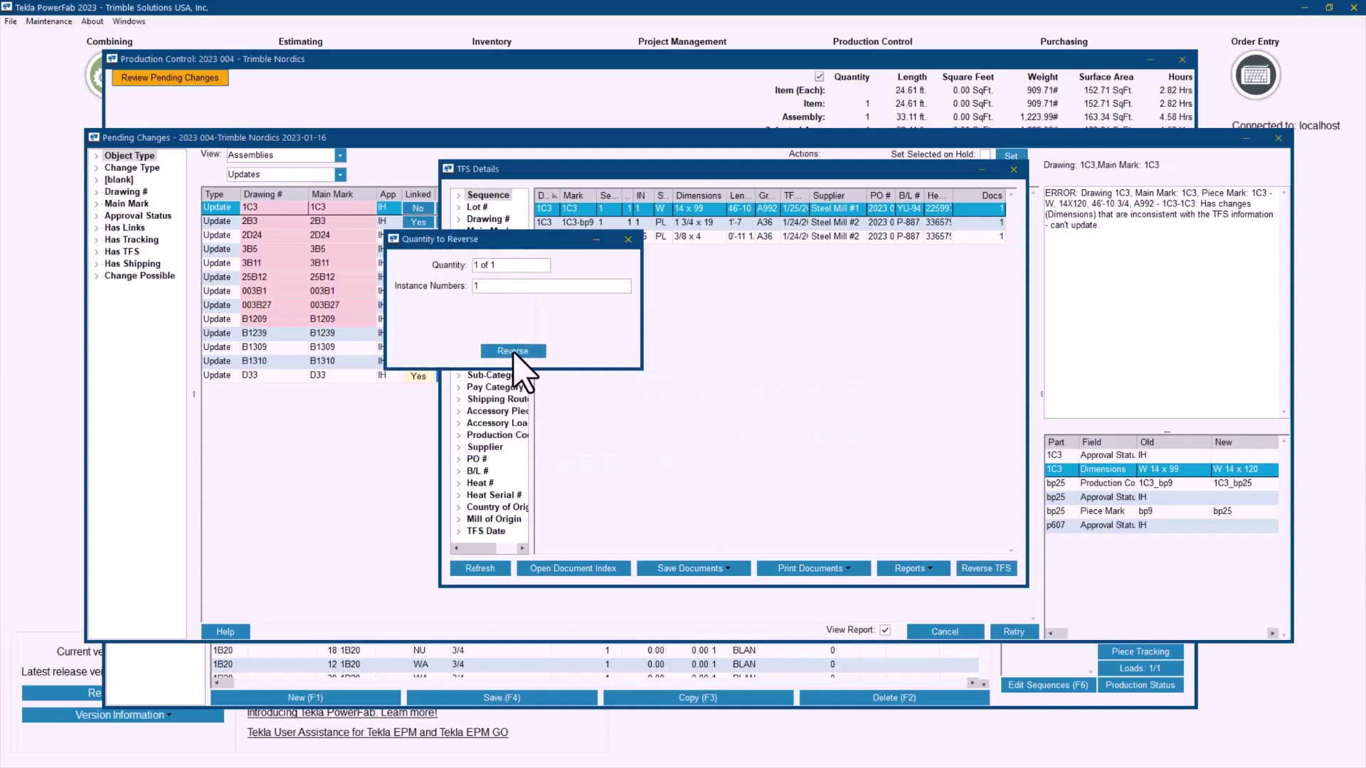
{"action": "left_click", "coordinate": [1013, 169]}
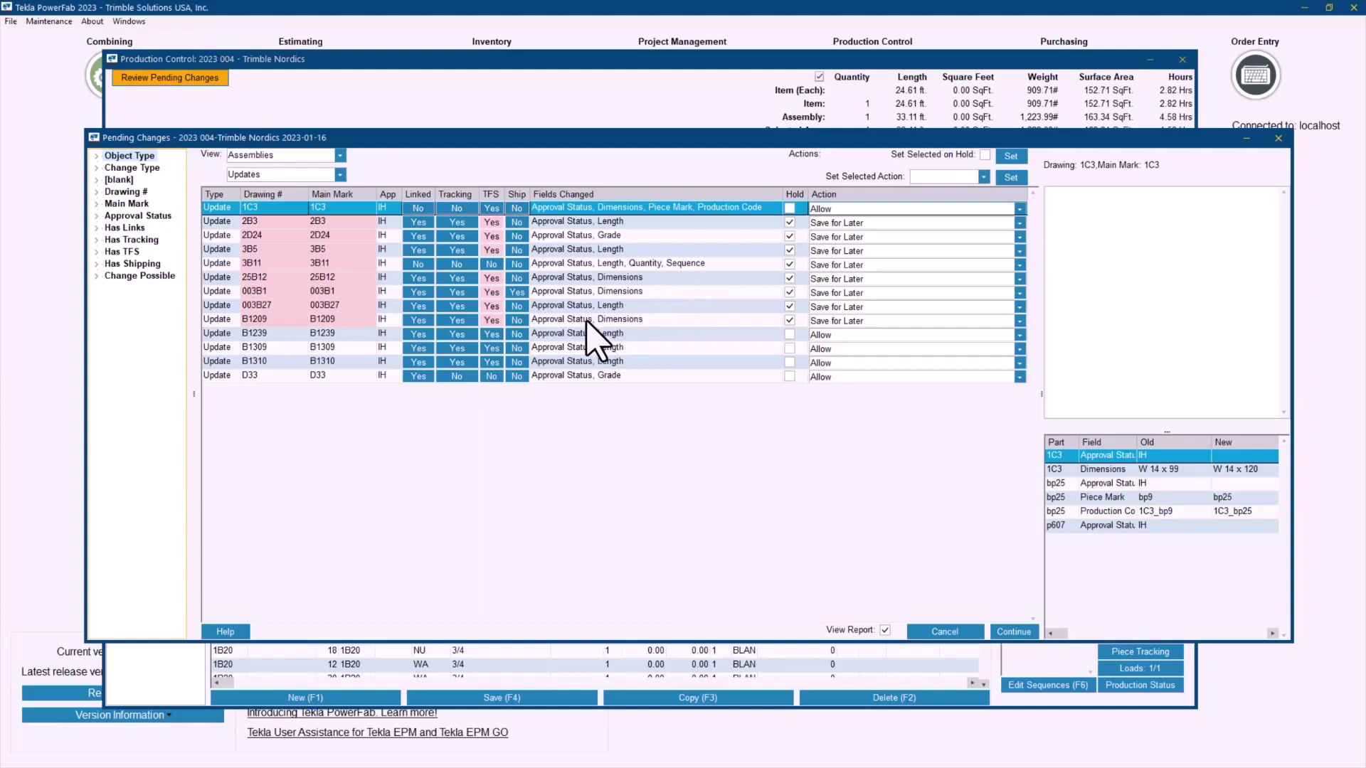
Step: View the shipping load holding 003B1, then close the Loads list
{"action": "double_click", "coordinate": [517, 293]}
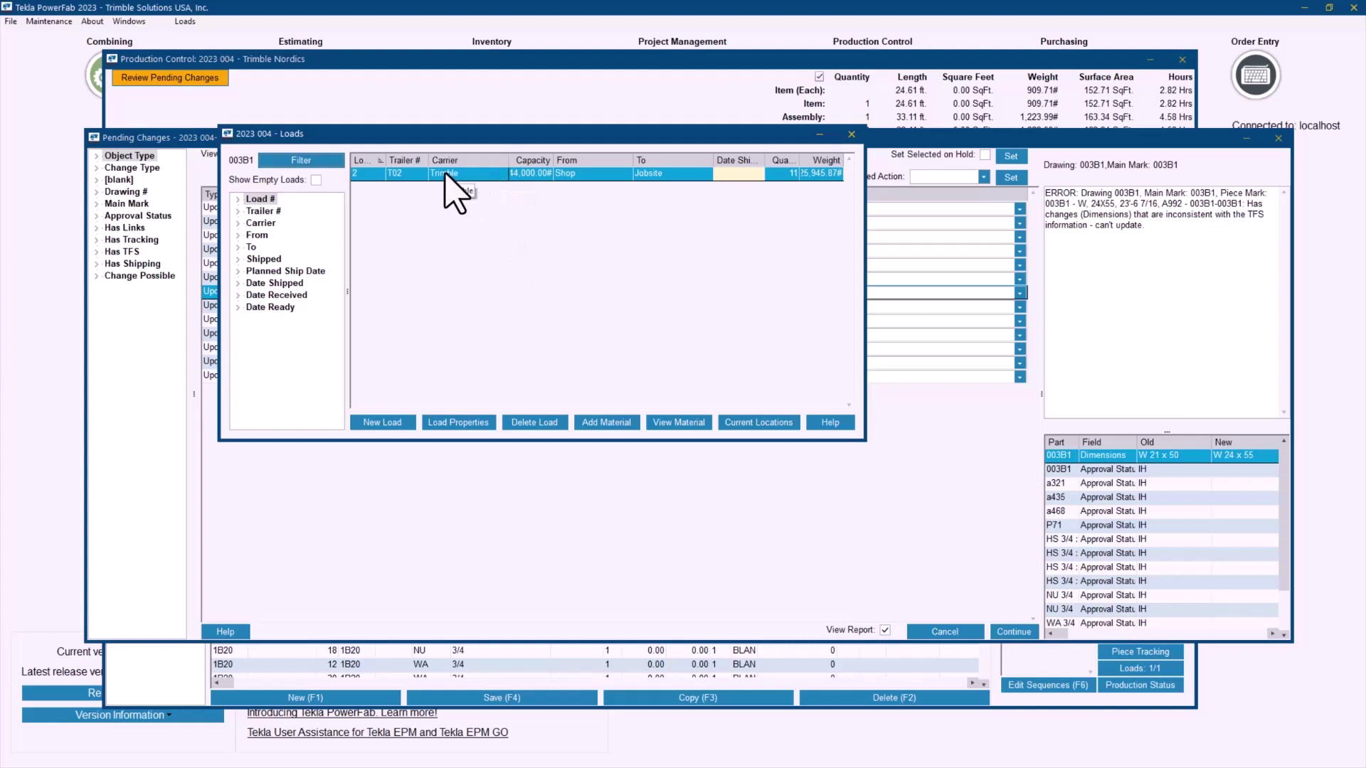
{"action": "left_click", "coordinate": [852, 134]}
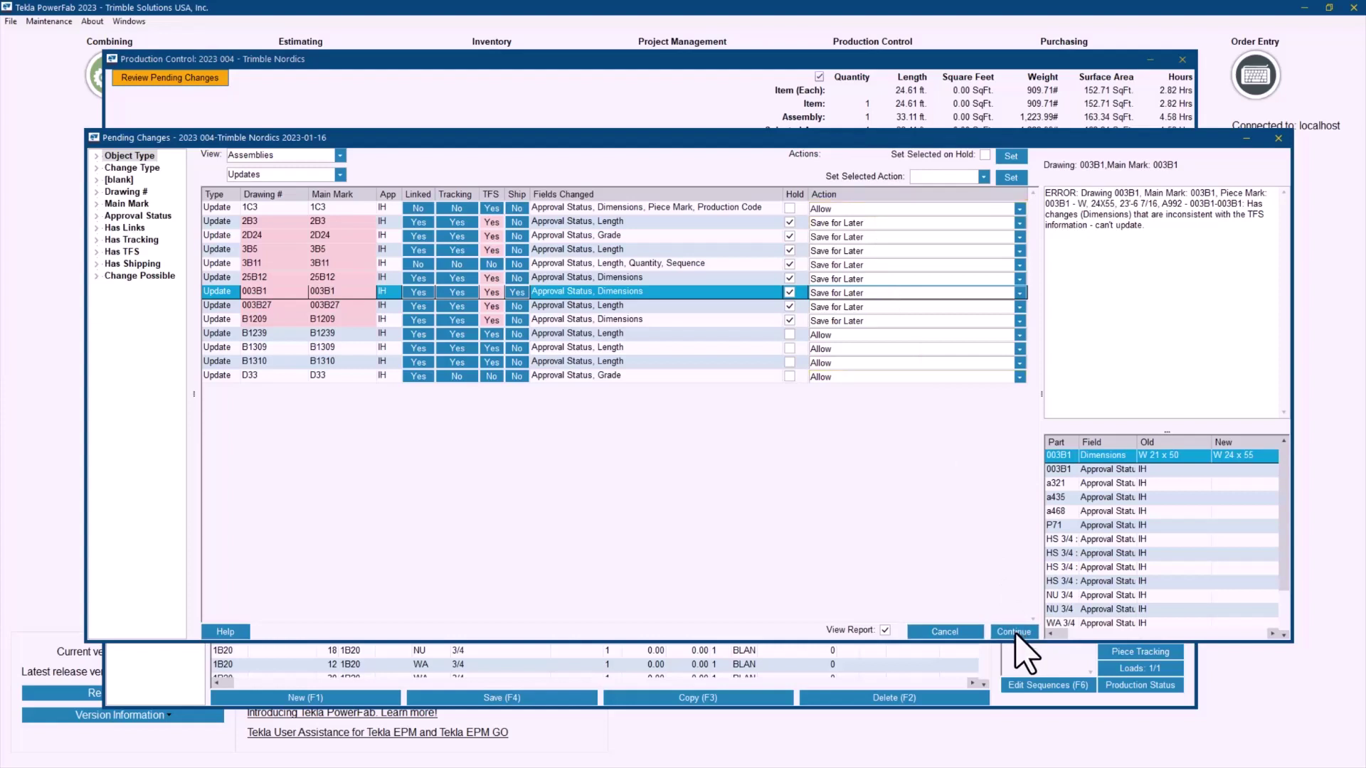
Step: Run the pending-change import and maximize its summary report showing 36 items updated
{"action": "left_click", "coordinate": [1014, 631]}
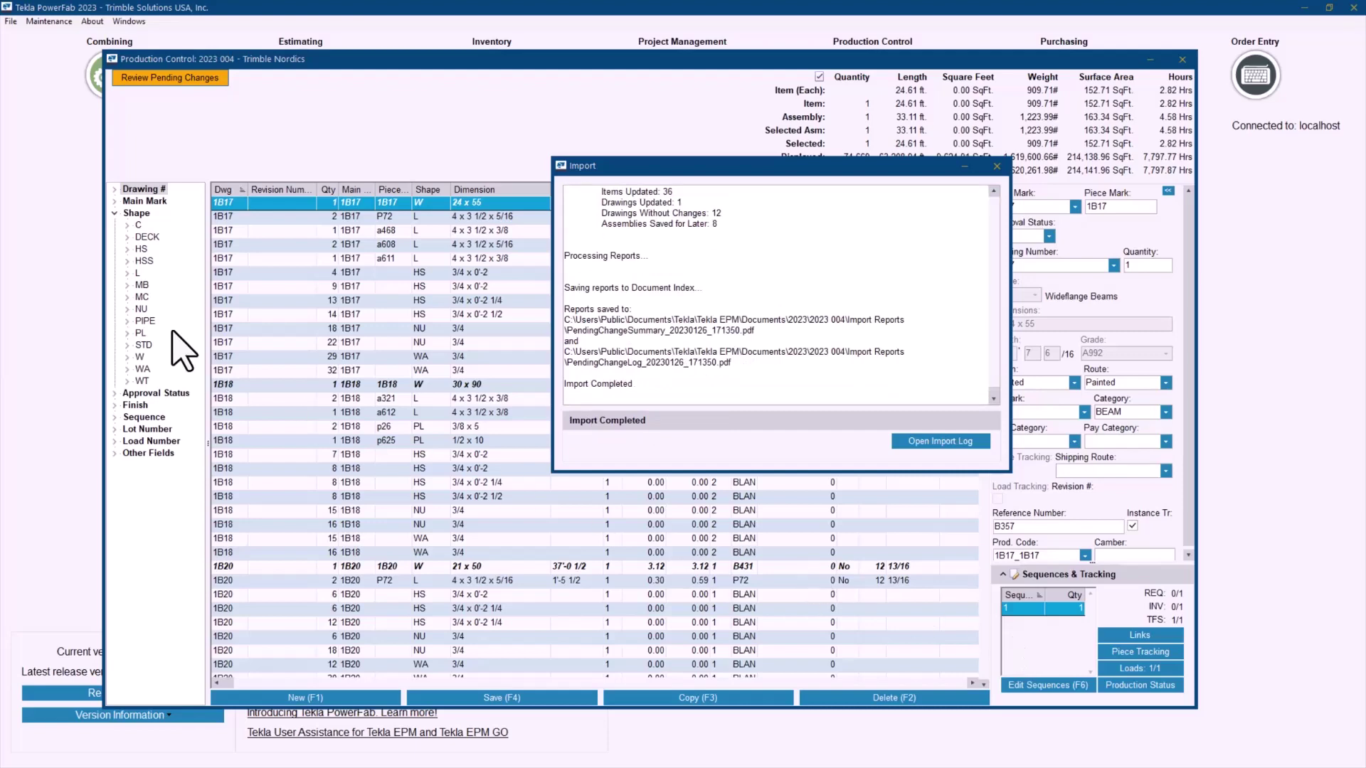
{"action": "double_click", "coordinate": [699, 315]}
Step: Page down the parts list and select 1C3, now W 14 x 120 at 46'-10 3/4"
{"action": "left_click", "coordinate": [996, 166]}
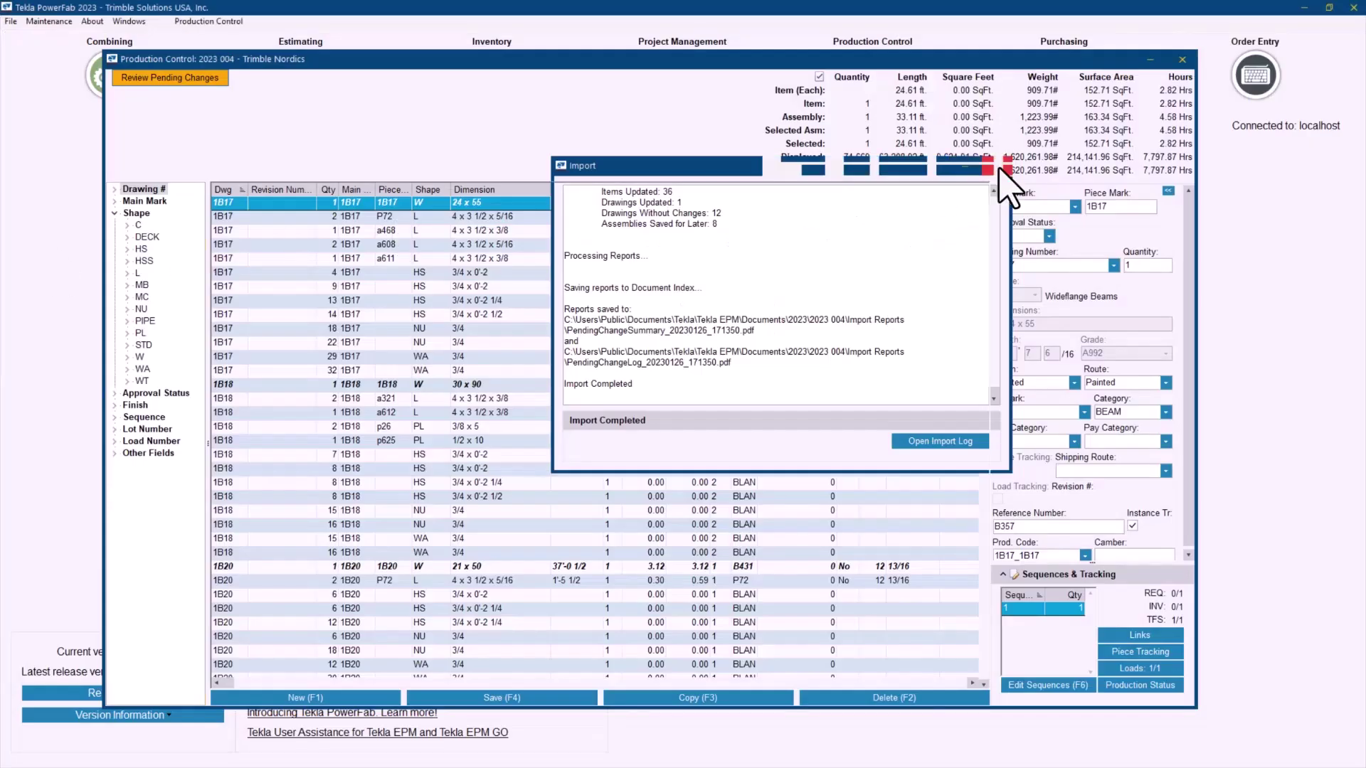
{"action": "left_click", "coordinate": [983, 639]}
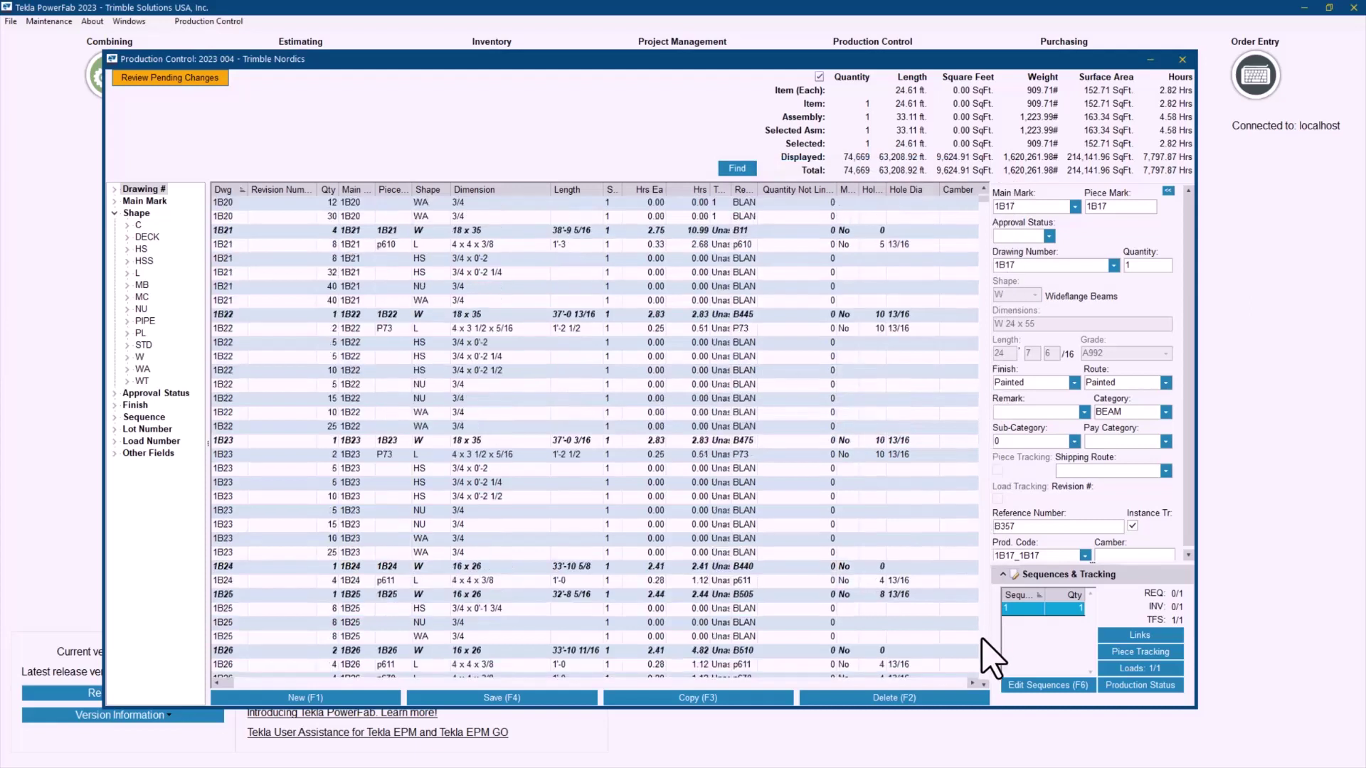
{"action": "left_click", "coordinate": [982, 639]}
{"action": "left_click", "coordinate": [982, 638]}
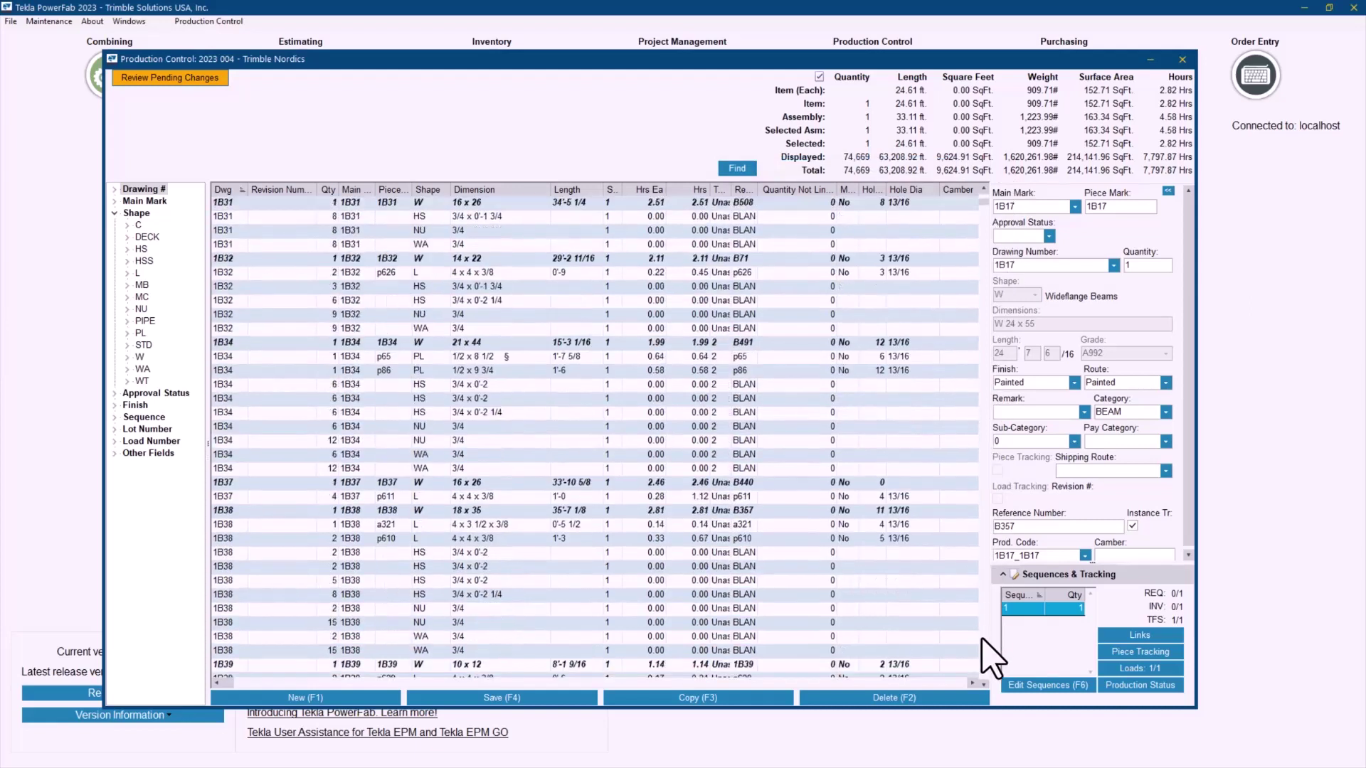
{"action": "left_click", "coordinate": [982, 638]}
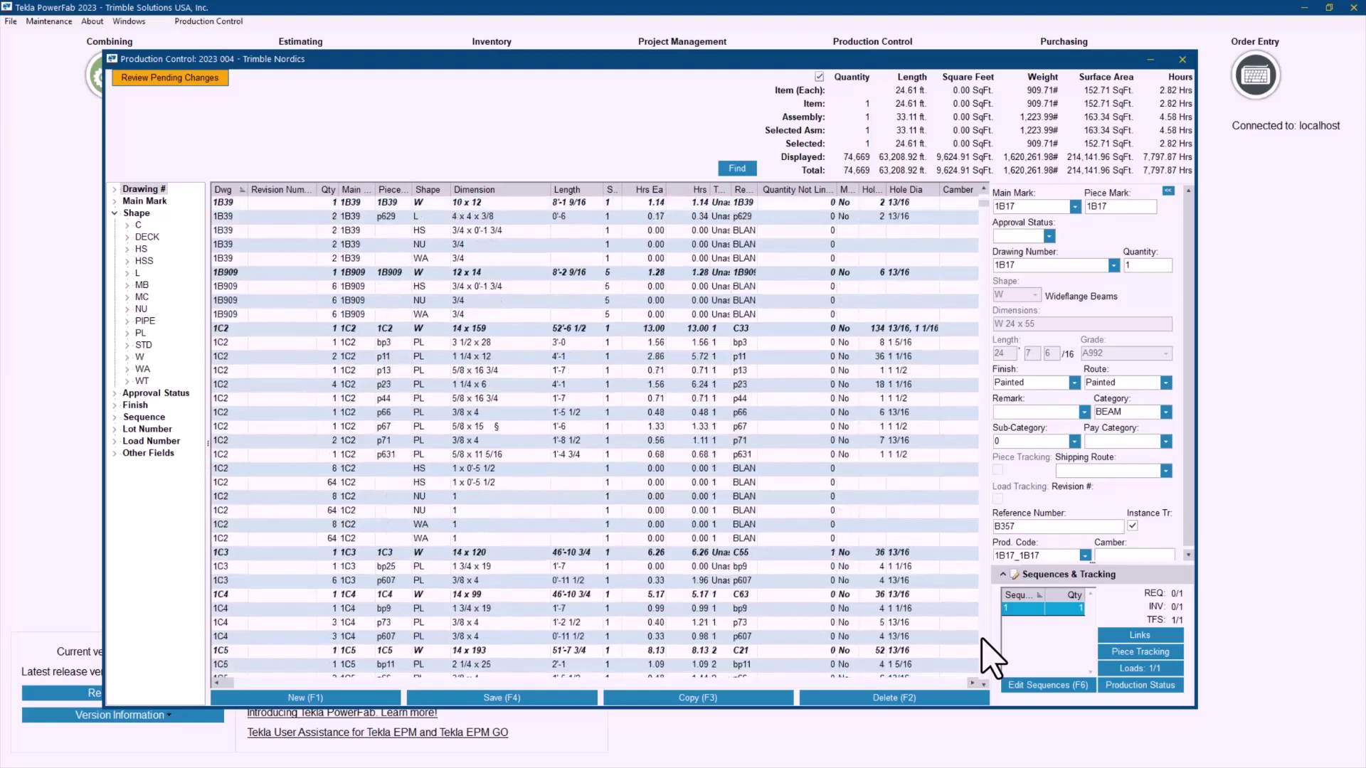
{"action": "left_click", "coordinate": [437, 554]}
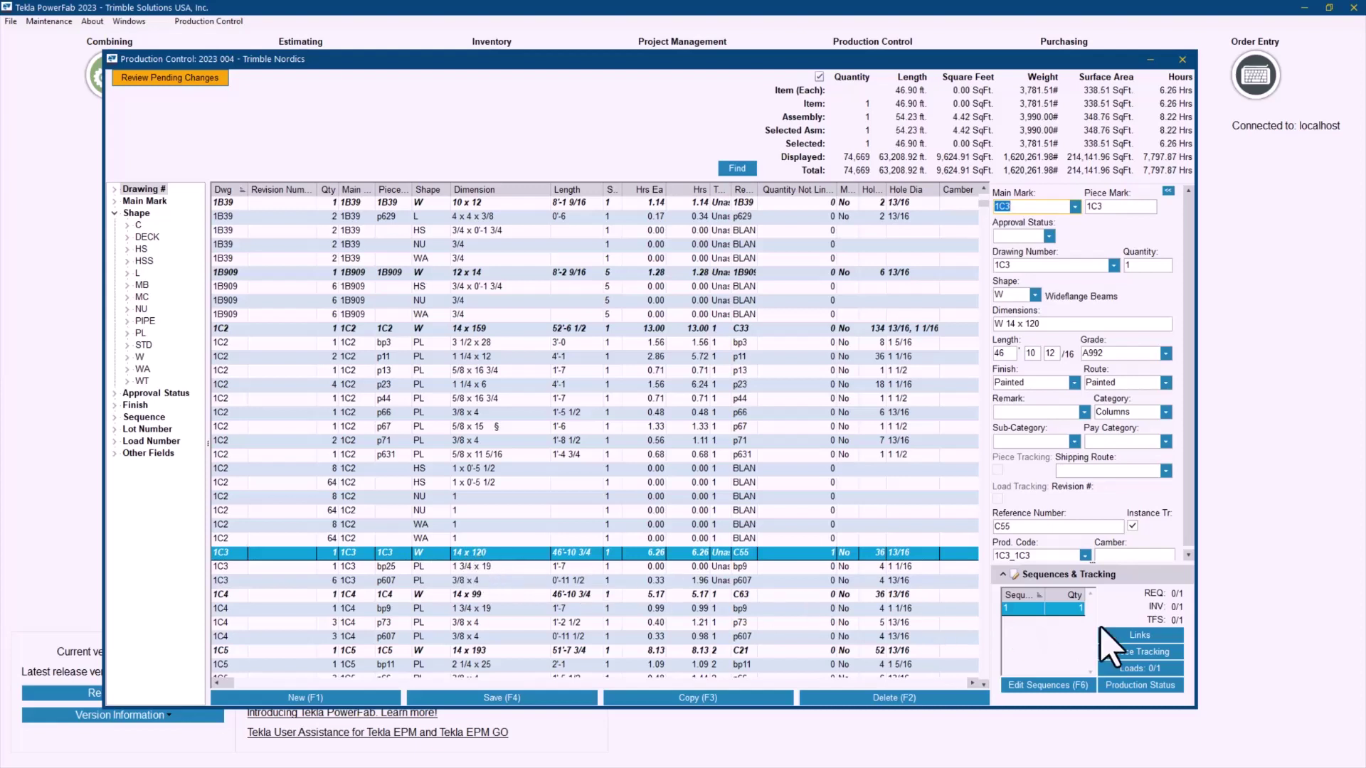
Step: Confirm 1C3 has no inventory links and bring up the Production Control Combine command
{"action": "left_click", "coordinate": [1158, 635]}
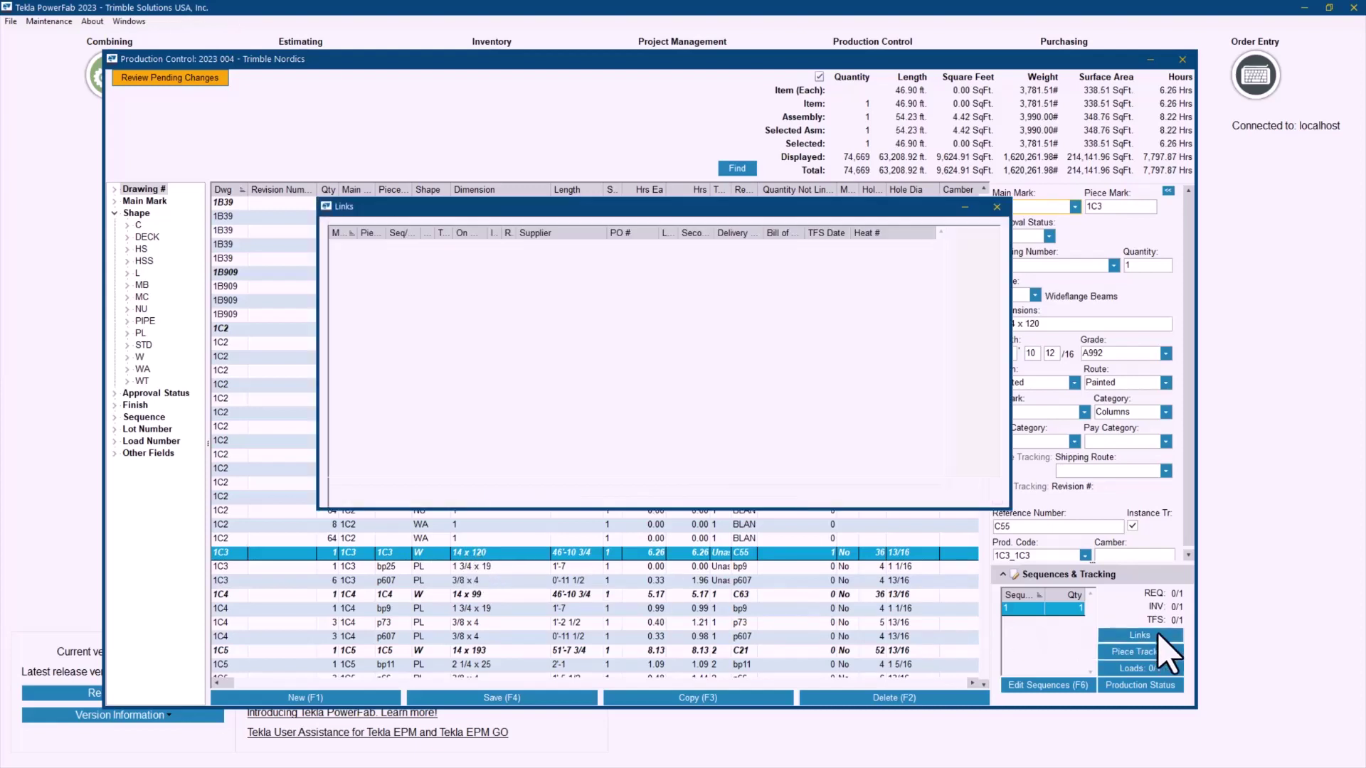
{"action": "left_click", "coordinate": [996, 207]}
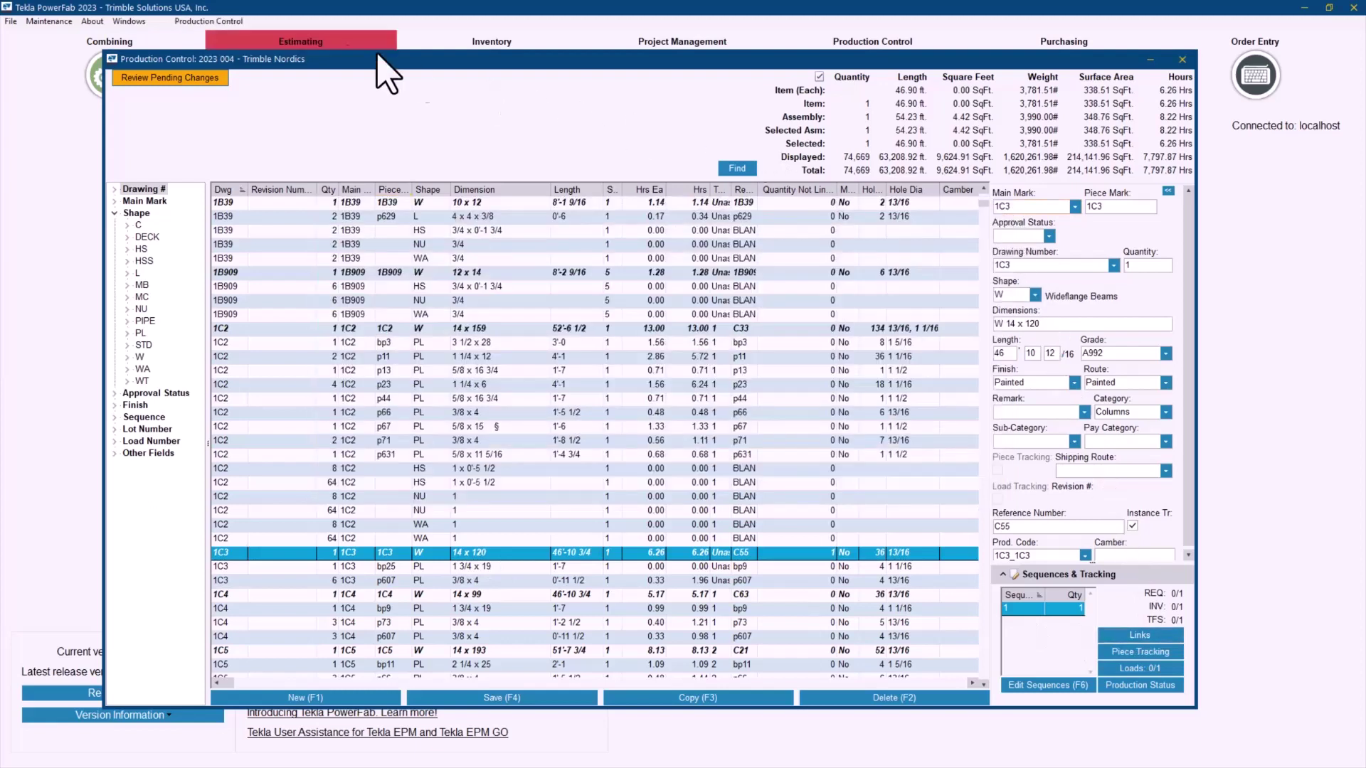
{"action": "left_click", "coordinate": [229, 20]}
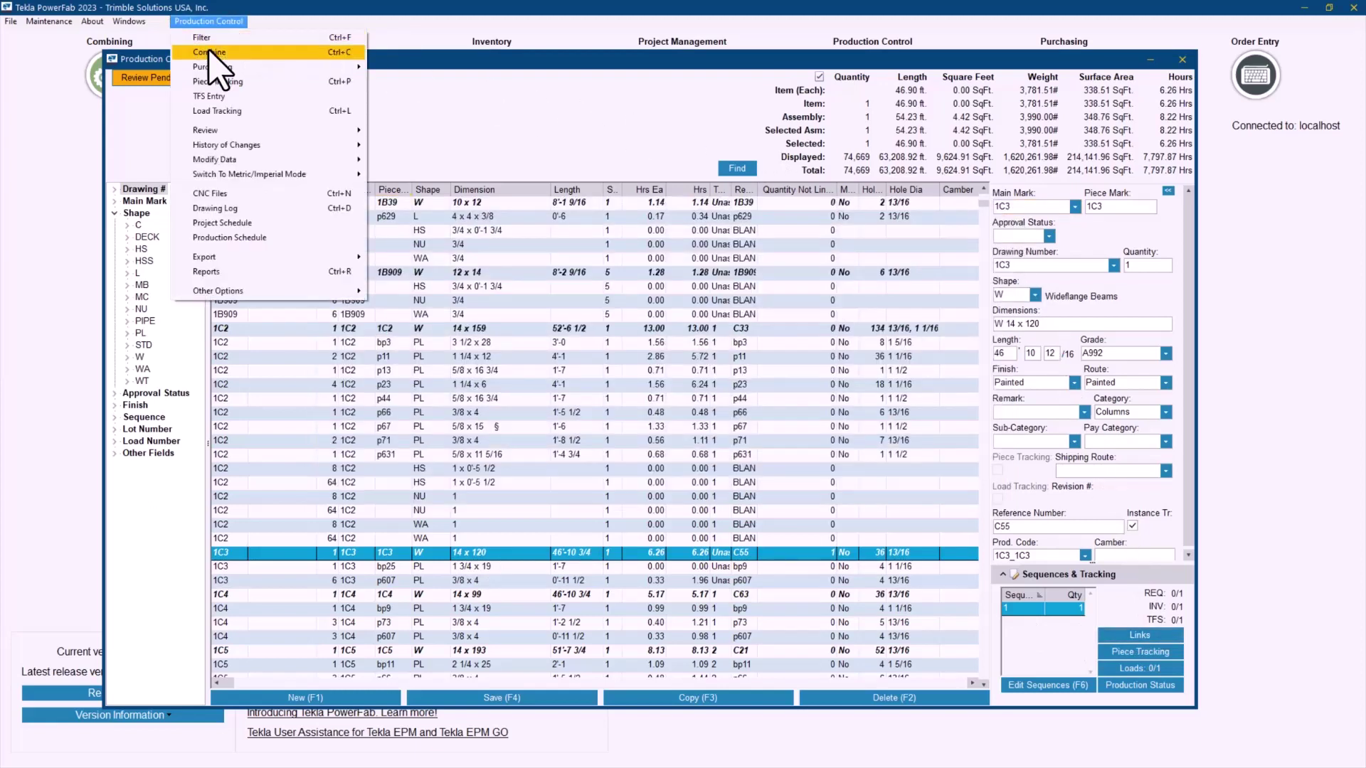